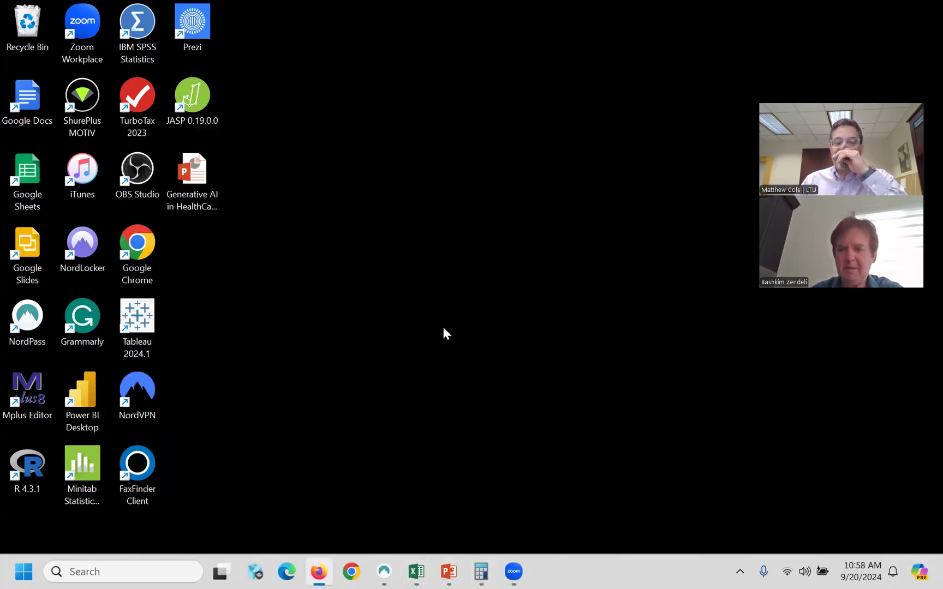
- Restore the Firefox window showing Zoom's Launch Meeting page from its taskbar preview
mouse_move(322, 572)
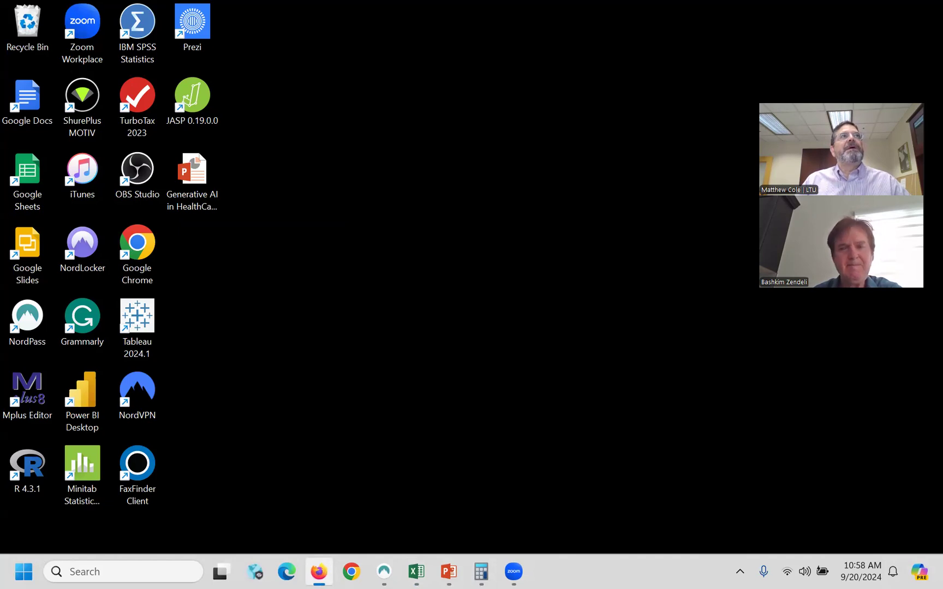
drag(1, 240, 352, 183)
- Go to chatgpt.com by typing 'chat' in the address bar and accepting the autocomplete
key(ctrl+l)
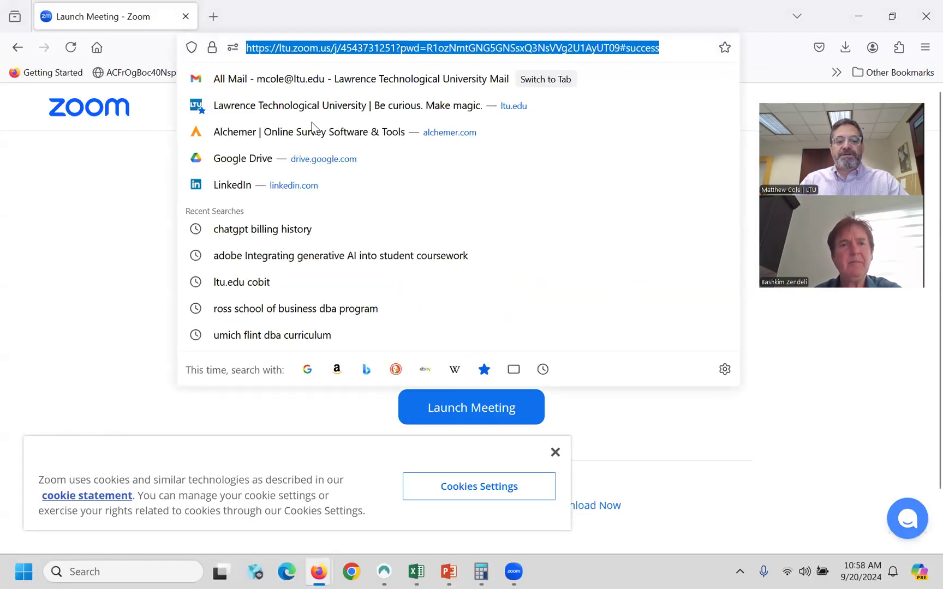
text(chatgpt.com/)
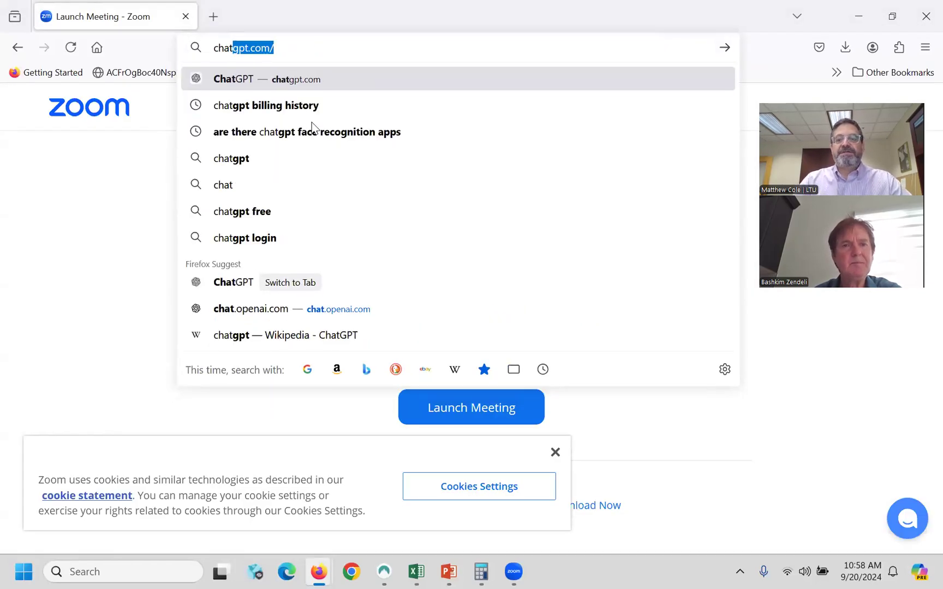
key(Return)
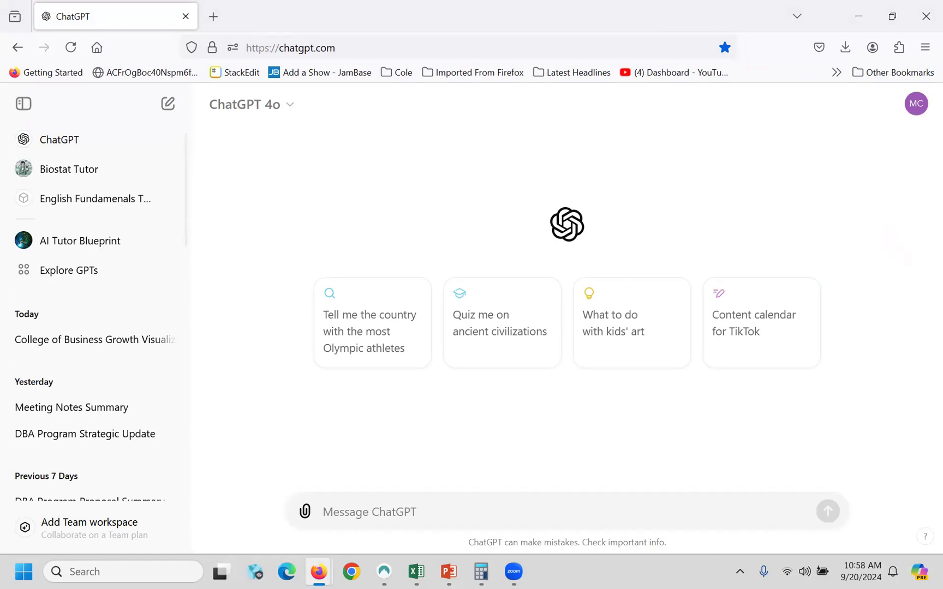
- Look over the Upgrade your plan pricing page showing the current Plus plan, then close it
click(93, 528)
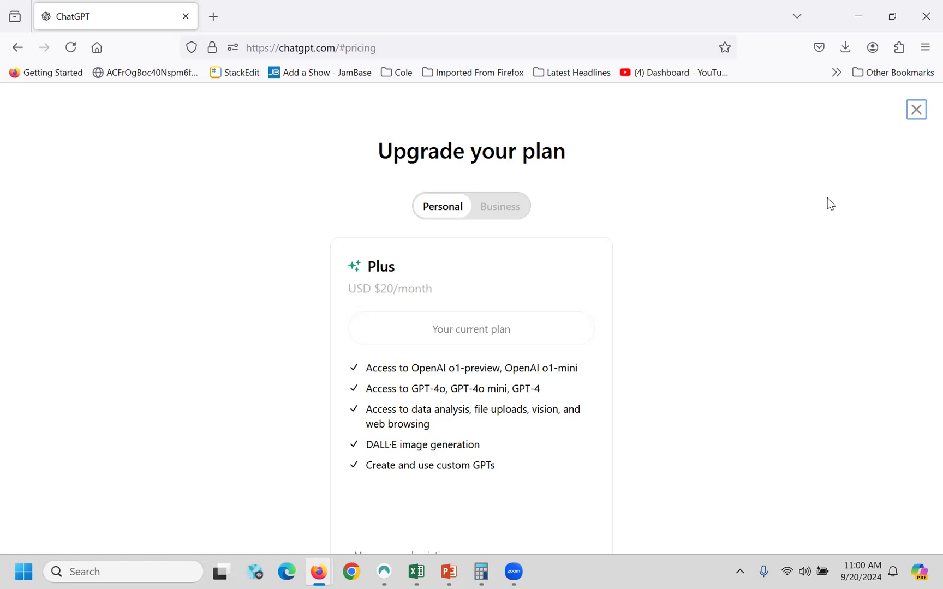
click(917, 110)
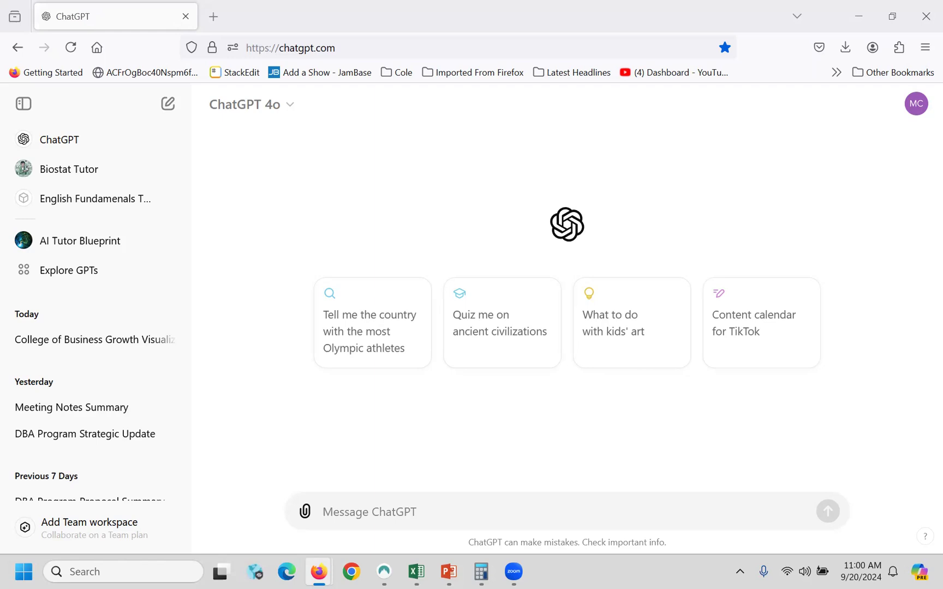
- Drag the More Useful Things pre-order page into the tab strip as a second tab
drag(1, 196, 379, 17)
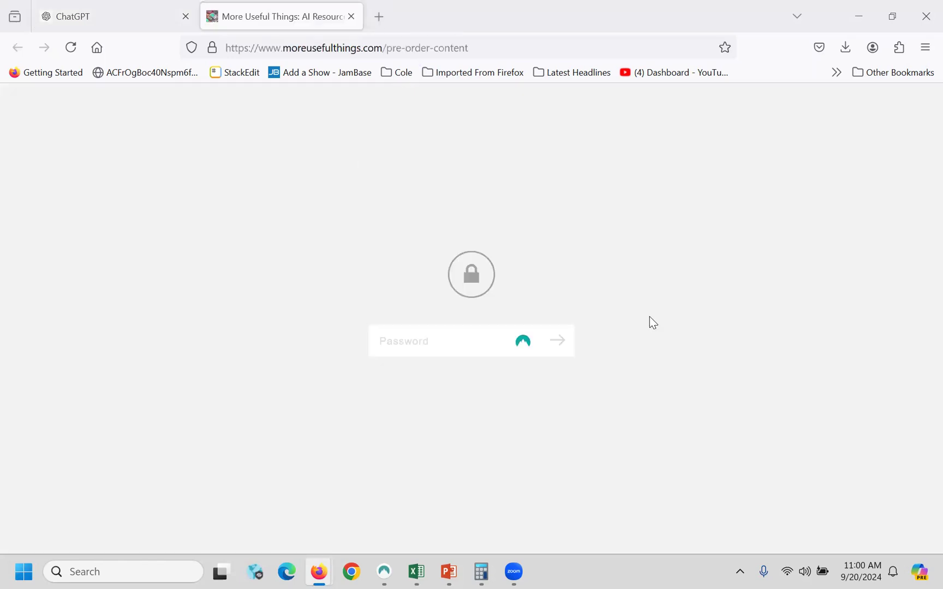
- Unlock the Pre-Order Content page with its password and scroll down to the Companion GPTs section
click(427, 350)
text(•••••)
key(Return)
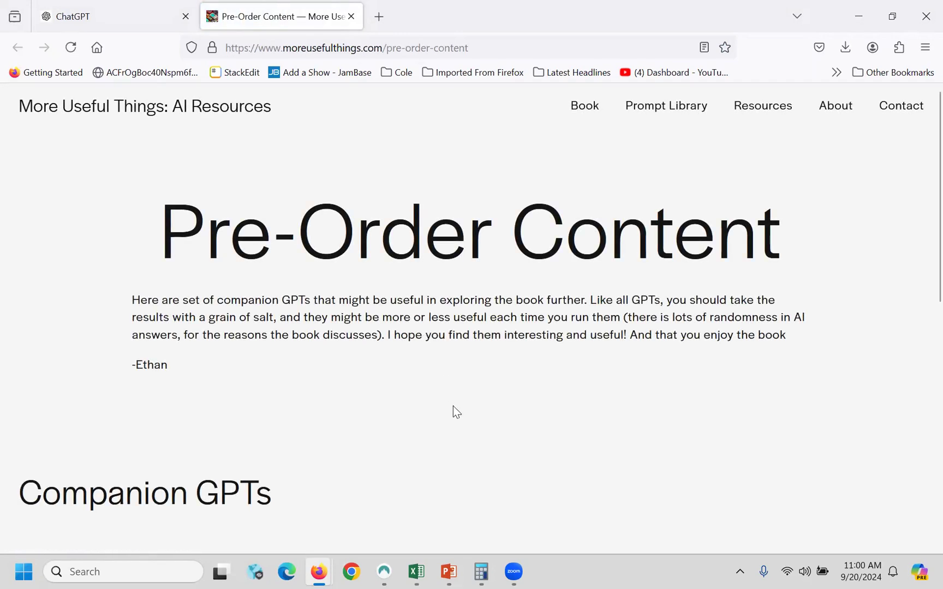
scroll(471, 406, down, 4)
scroll(469, 400, down, 2)
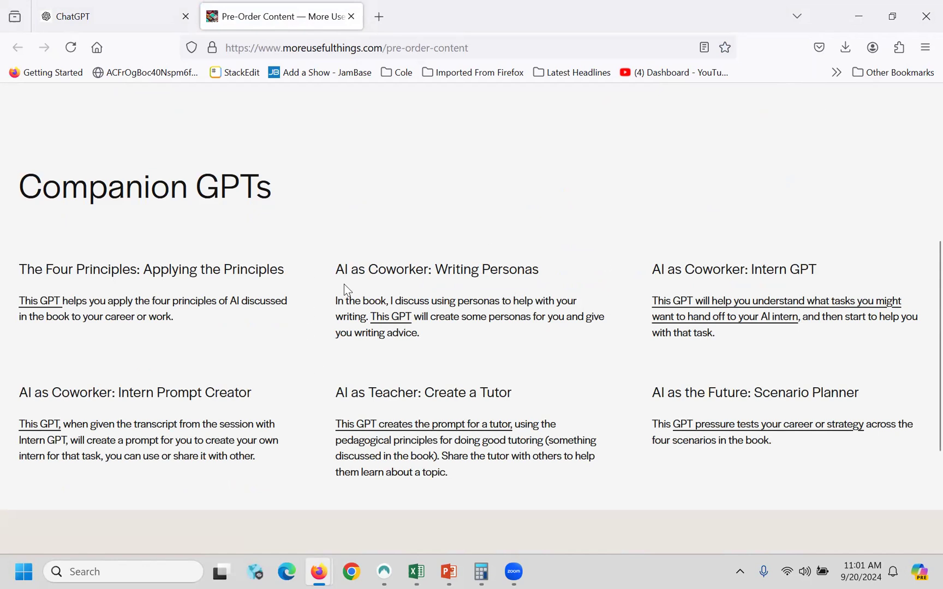
- Check the ChatGPT tab, then return to the Pre-Order Content page
click(103, 17)
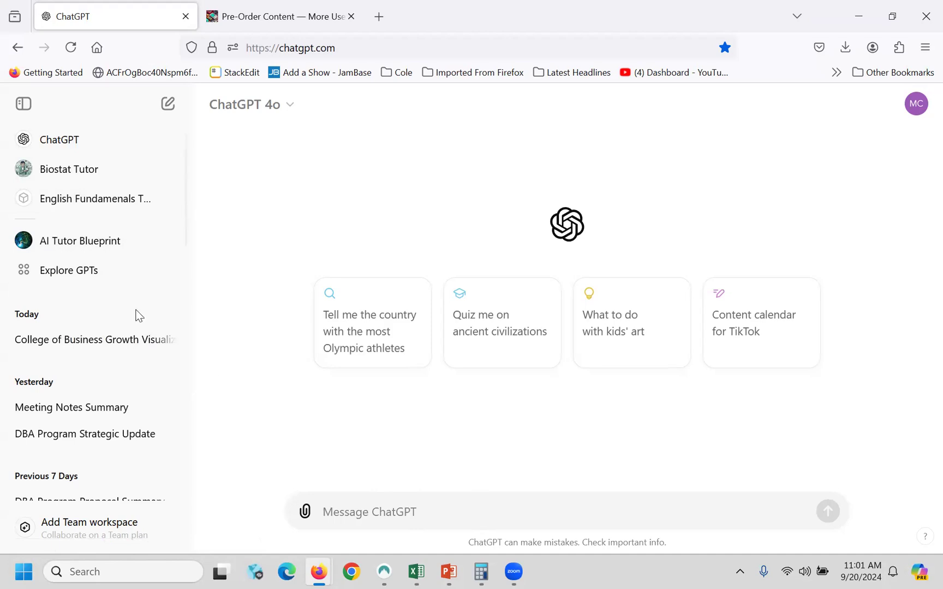
mouse_move(218, 101)
key(ctrl+Tab)
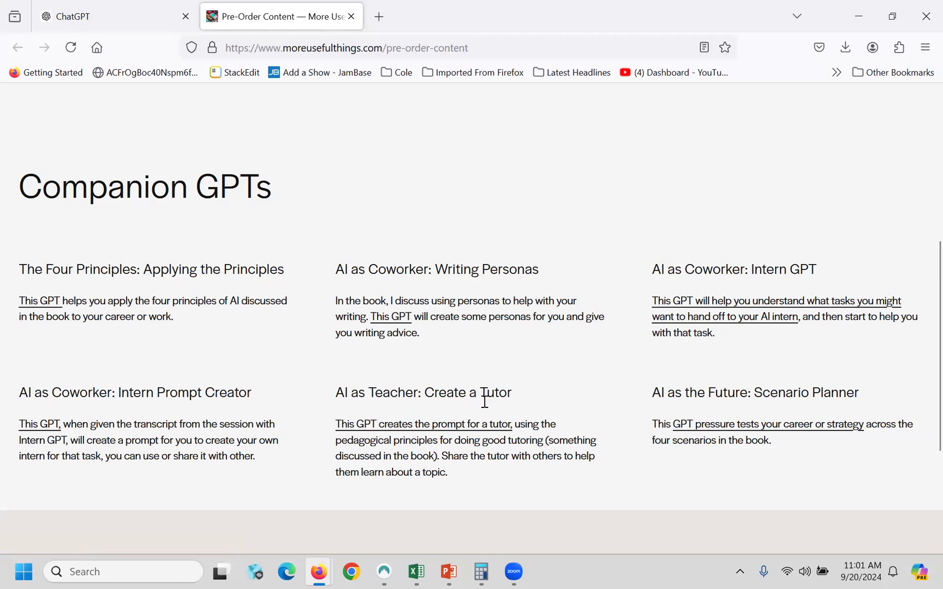
- Open the AI Tutor Blueprint GPT via the 'This GPT creates the prompt for a tutor' link
click(420, 431)
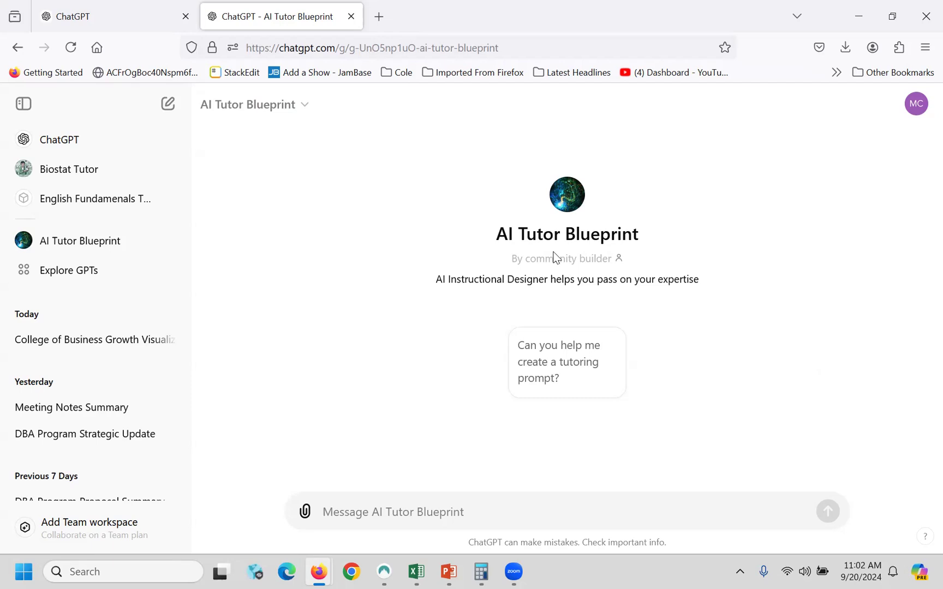
- Pick the 'Can you help me create a tutoring prompt?' starter and send 'I want to create a tutor for my online precalc class.'
click(560, 358)
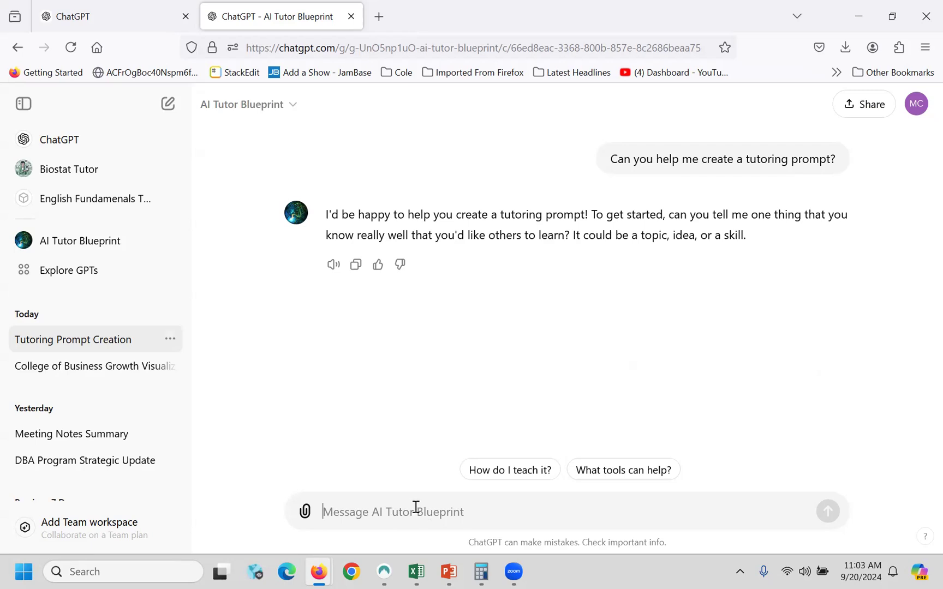
text(I need to)
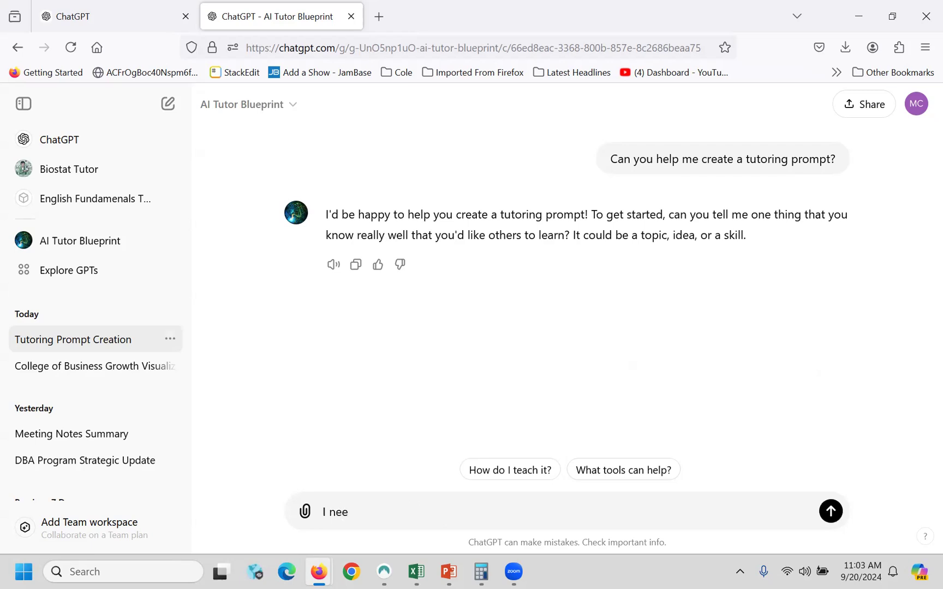
key(BackSpace)
key(BackSpace)
key(BackSpace)
key(BackSpace)
key(BackSpace)
key(BackSpace)
key(BackSpace)
text(want to create a tutor for my online precalc class)
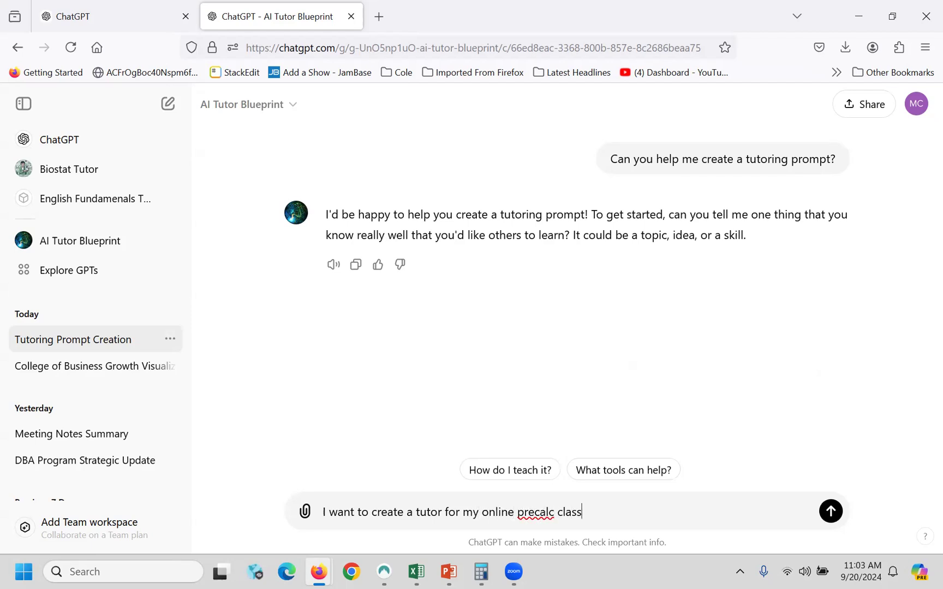
text(.)
key(Return)
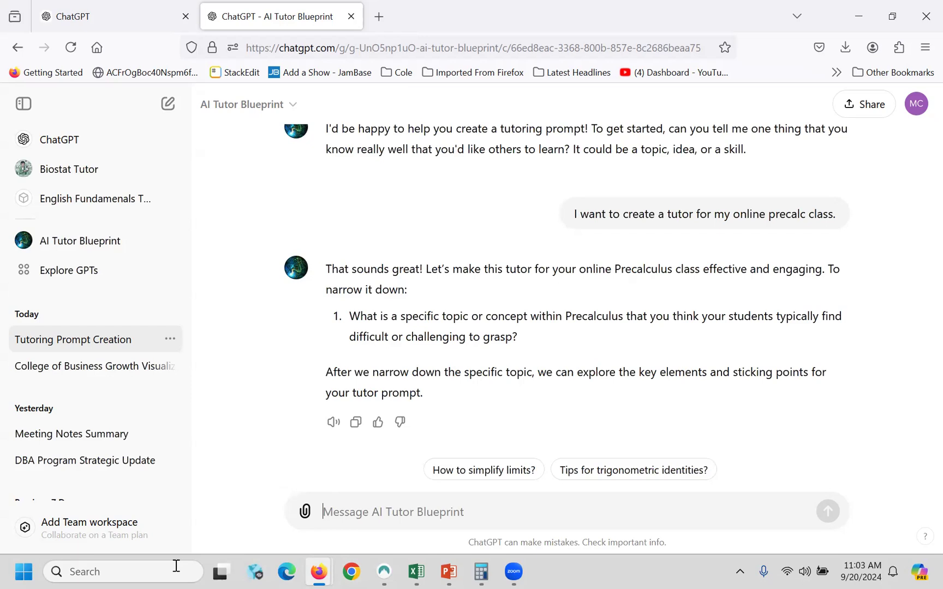
- Launch Microsoft Word with a blank Document1, back out of Save As, and return to Firefox
click(20, 571)
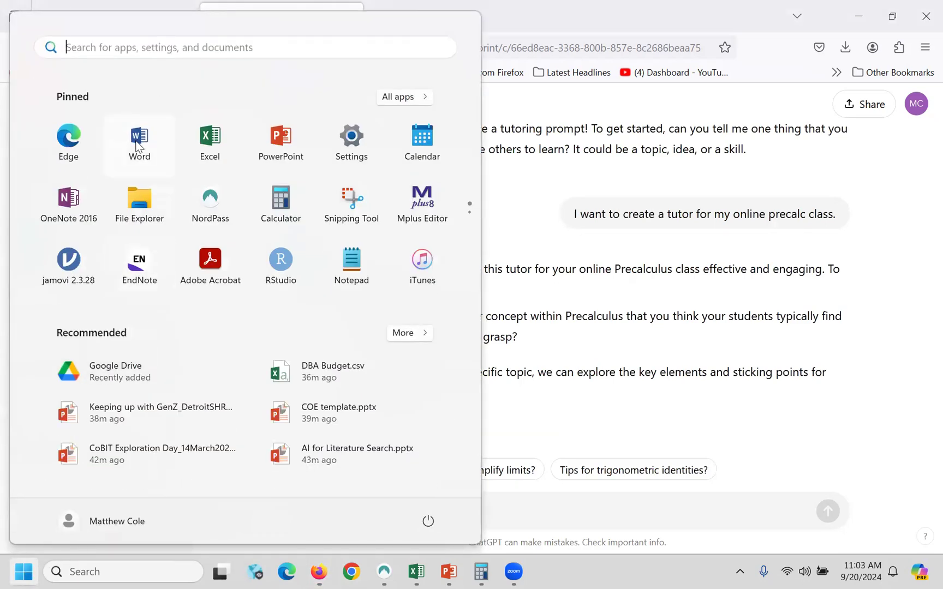
click(138, 143)
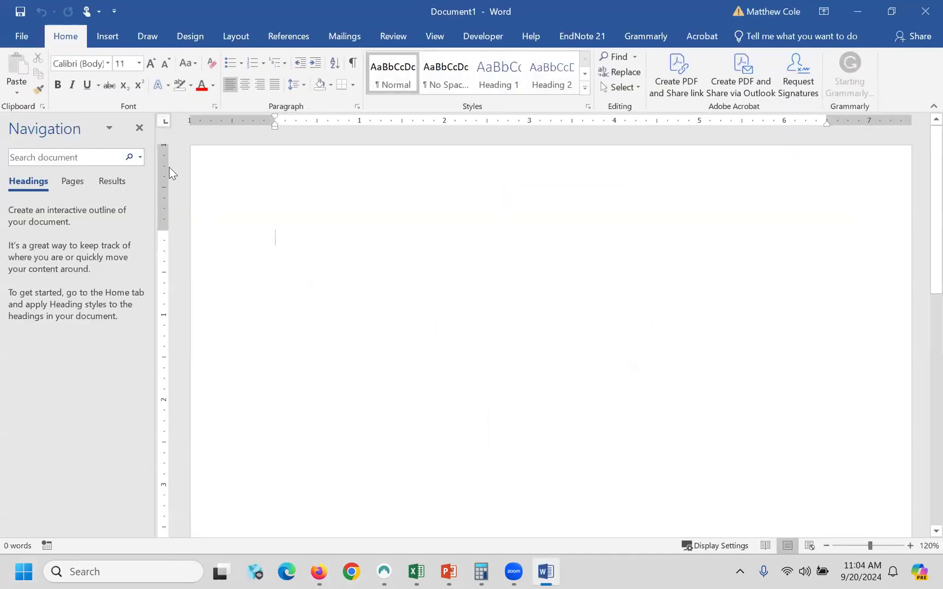
click(12, 34)
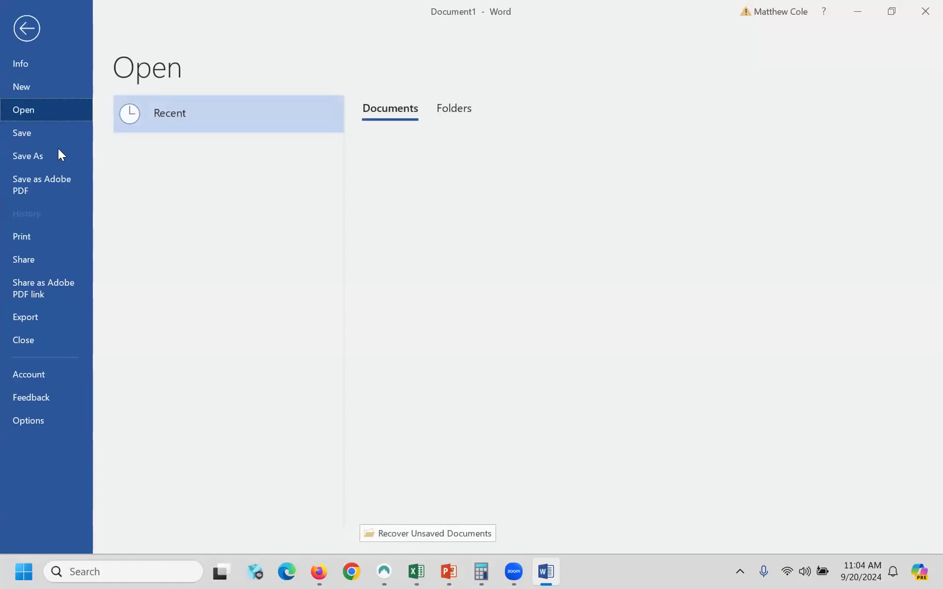
click(29, 156)
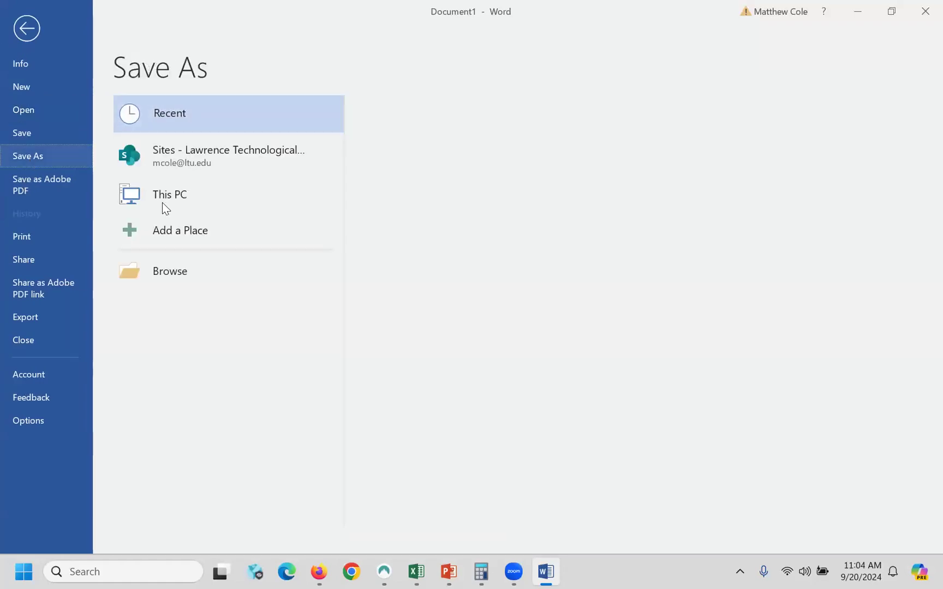
click(27, 28)
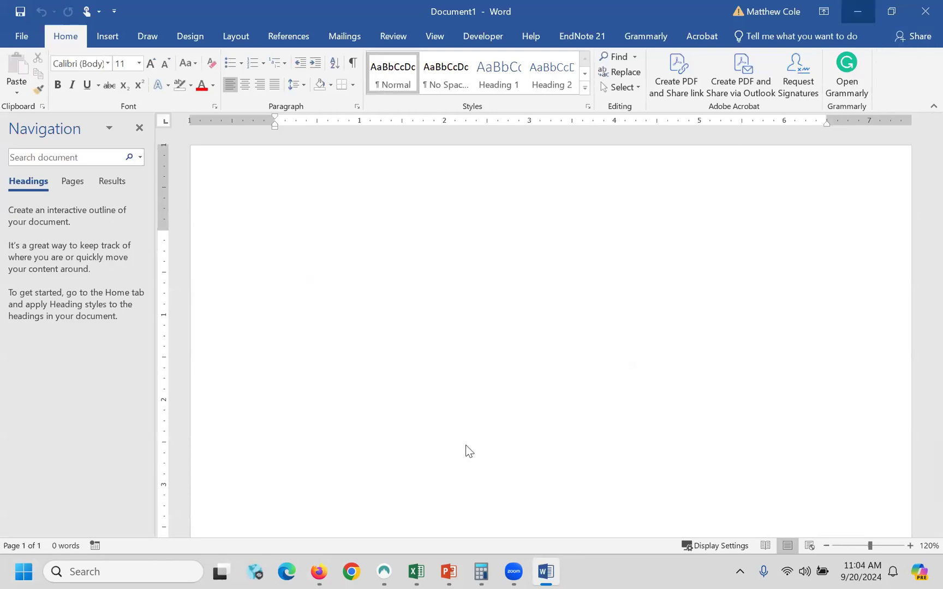
click(319, 572)
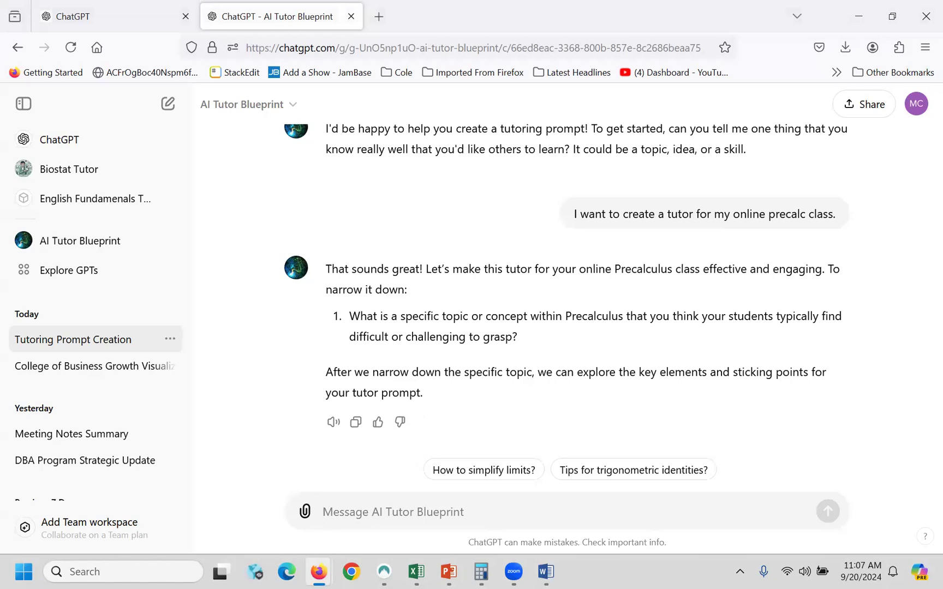
- Ask the tutor whether you can upload your syllabus so it learns the class's content areas
text(Can I u)
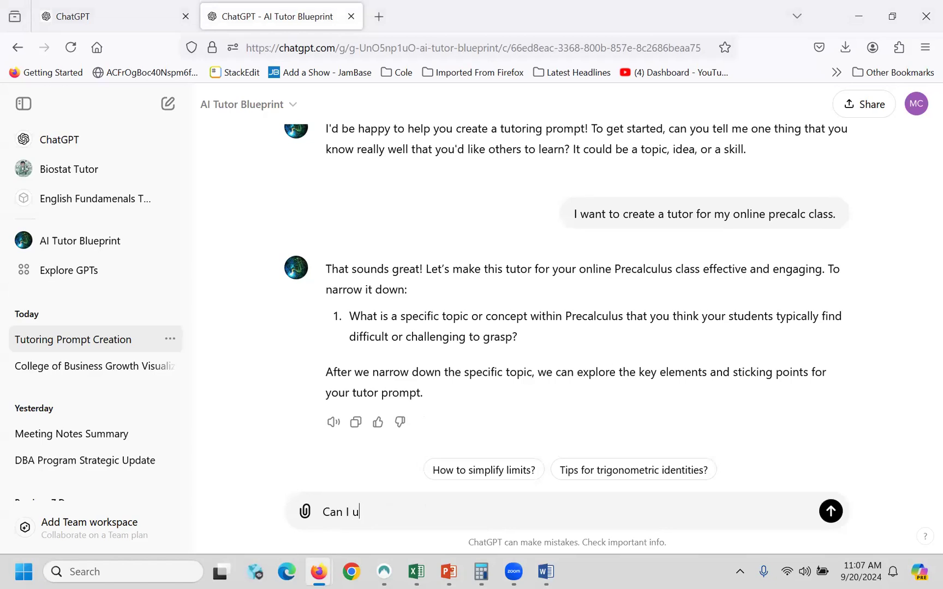
text(loload my syllabus so that you can learn of the spec)
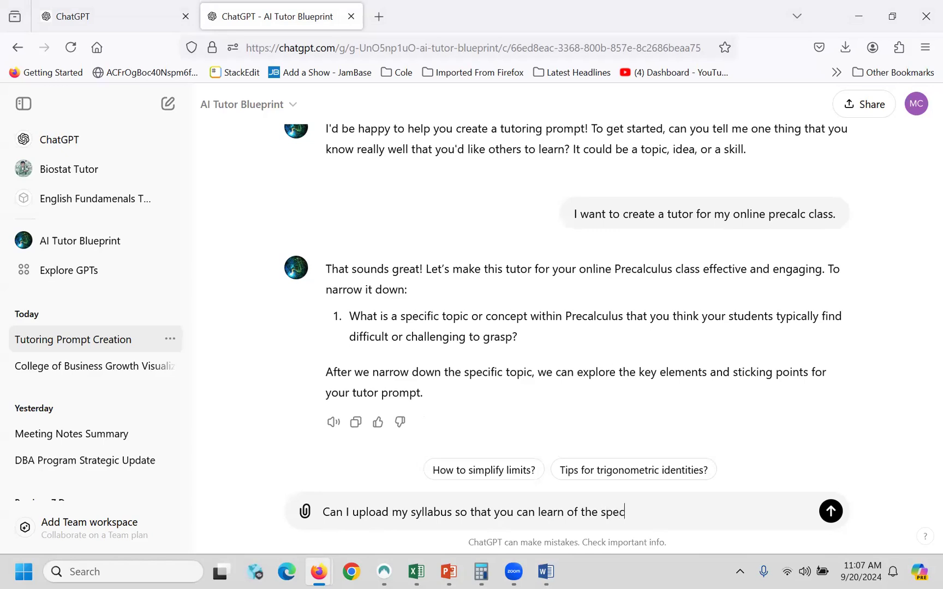
text(ific content areas Im)
key(BackSpace)
key(BackSpace)
text('m teaching in)
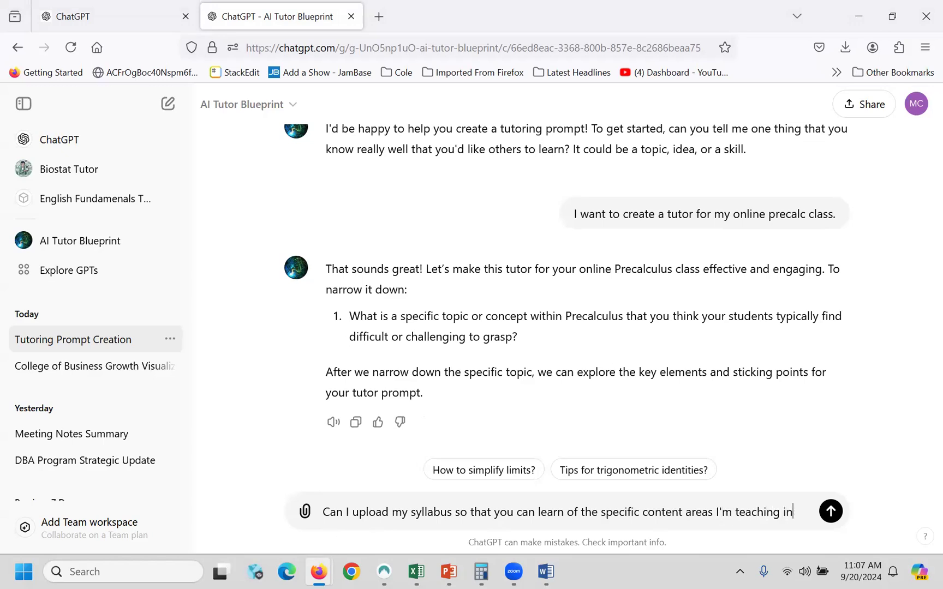
text( the lcass)
key(BackSpace)
key(BackSpace)
key(BackSpace)
key(BackSpace)
key(BackSpace)
text(class?)
key(Return)
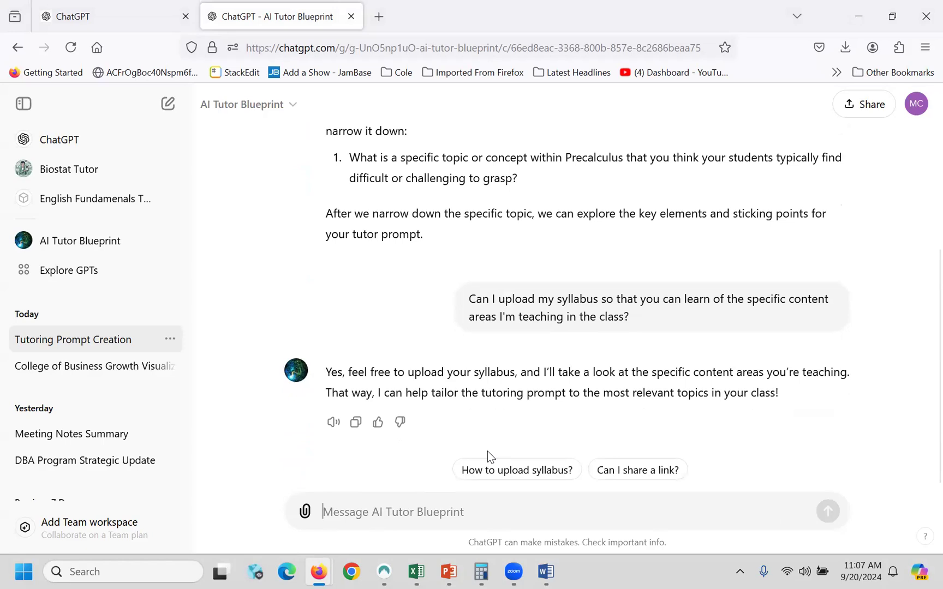
- Attach and send the MCS 1074 syllabus file, then read the tutor's reply about its format
click(305, 512)
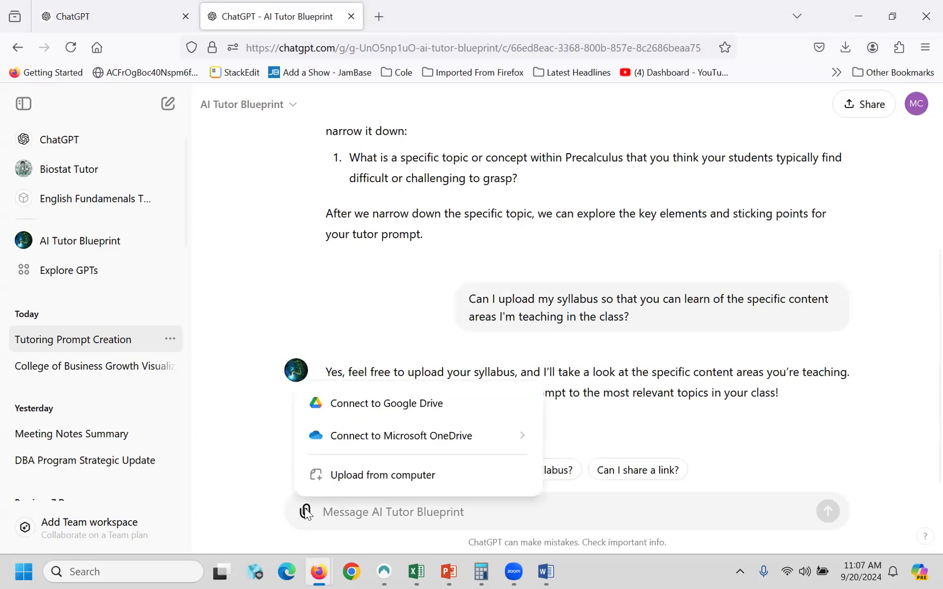
click(350, 474)
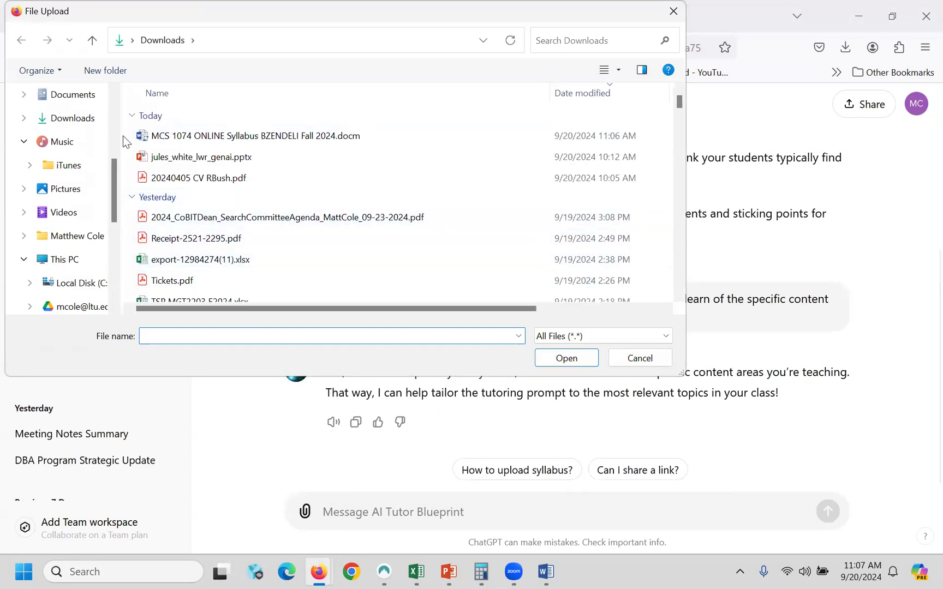
click(208, 136)
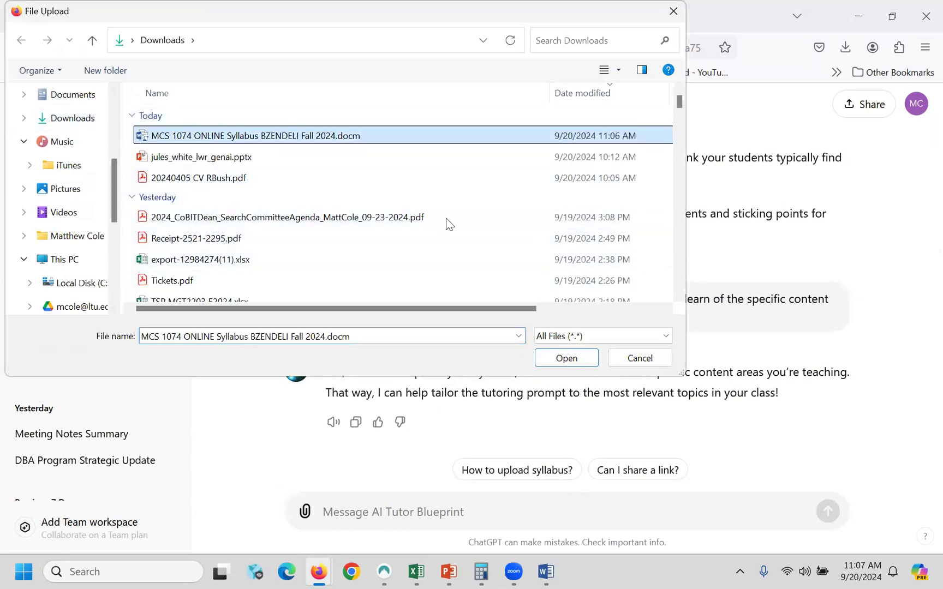
click(561, 357)
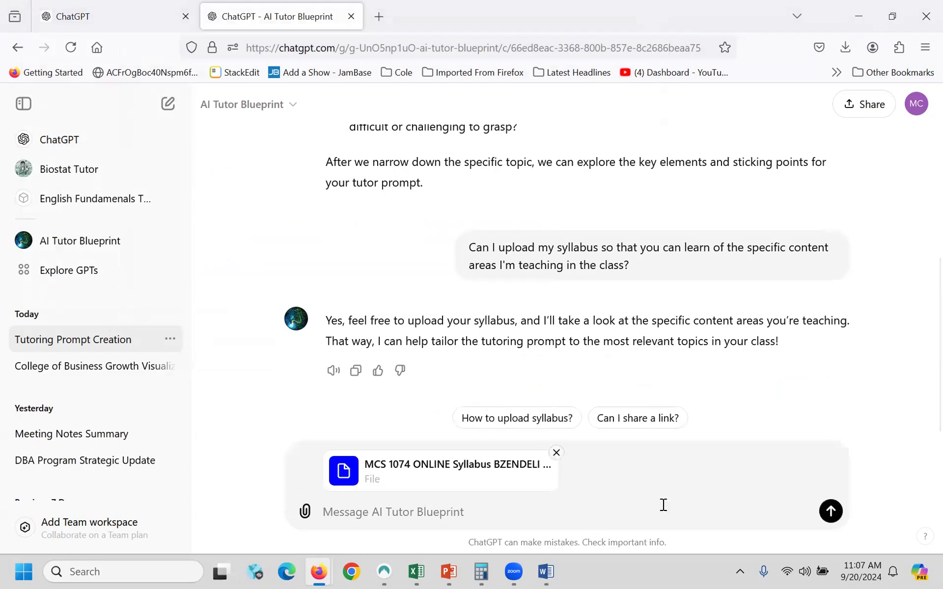
click(830, 513)
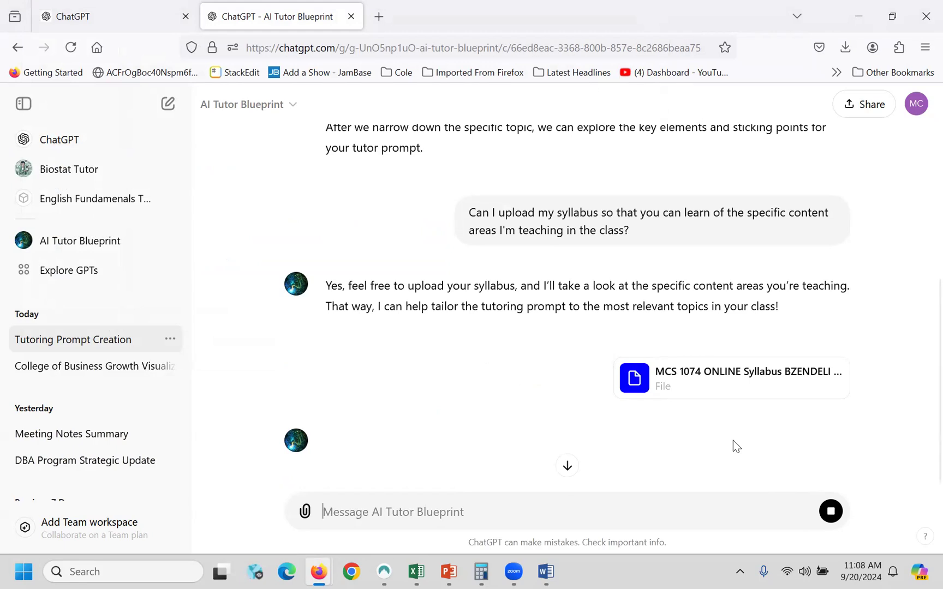
scroll(762, 406, down, 2)
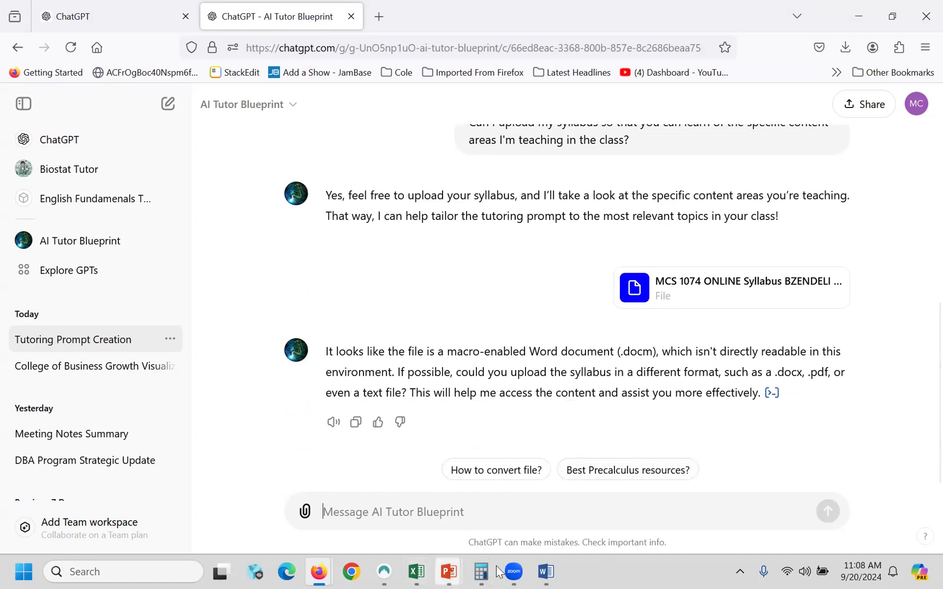
- Open the MCS 1074 online syllabus .docm from Downloads in Word, landing in Protected View
click(546, 572)
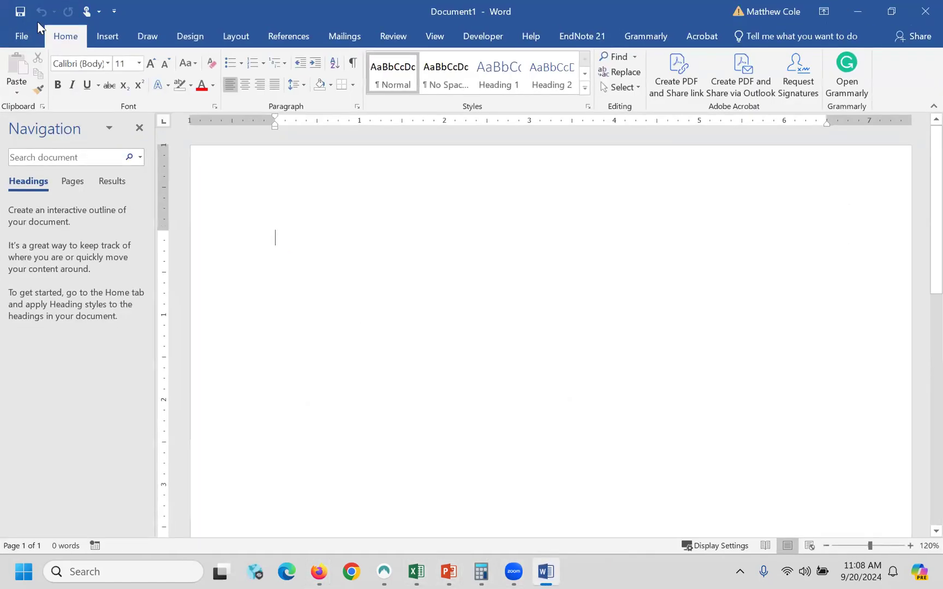
click(21, 38)
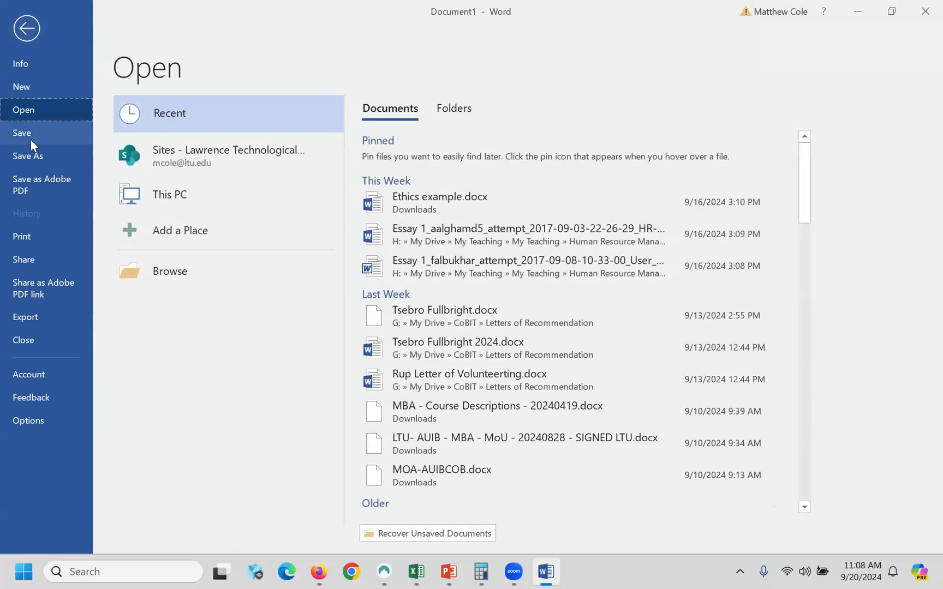
click(177, 275)
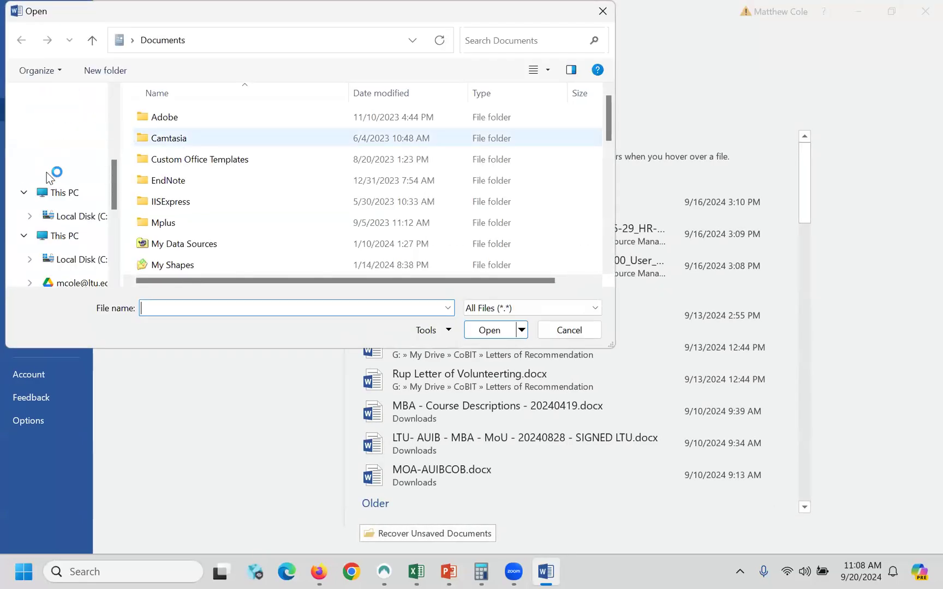
scroll(72, 245, down, 2)
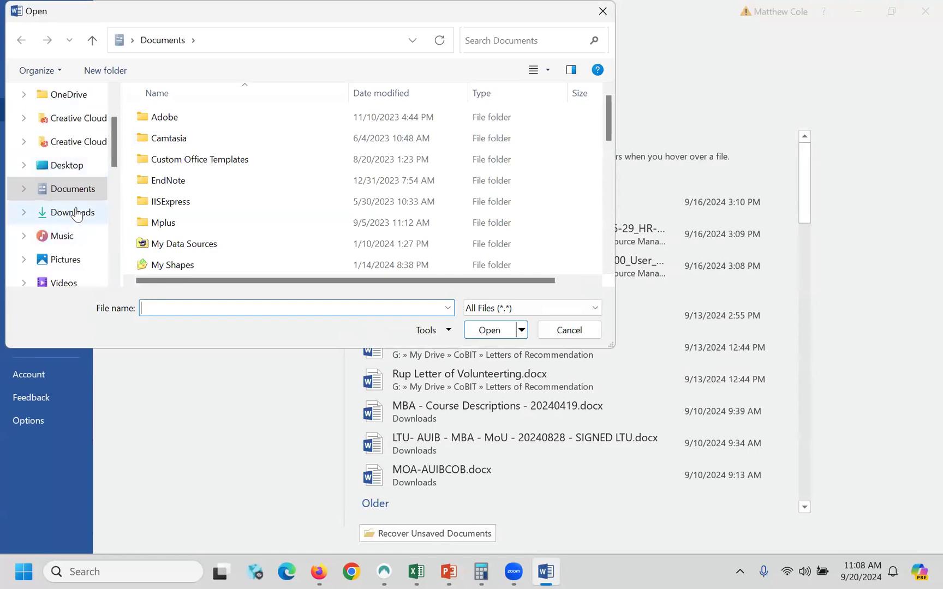
click(73, 212)
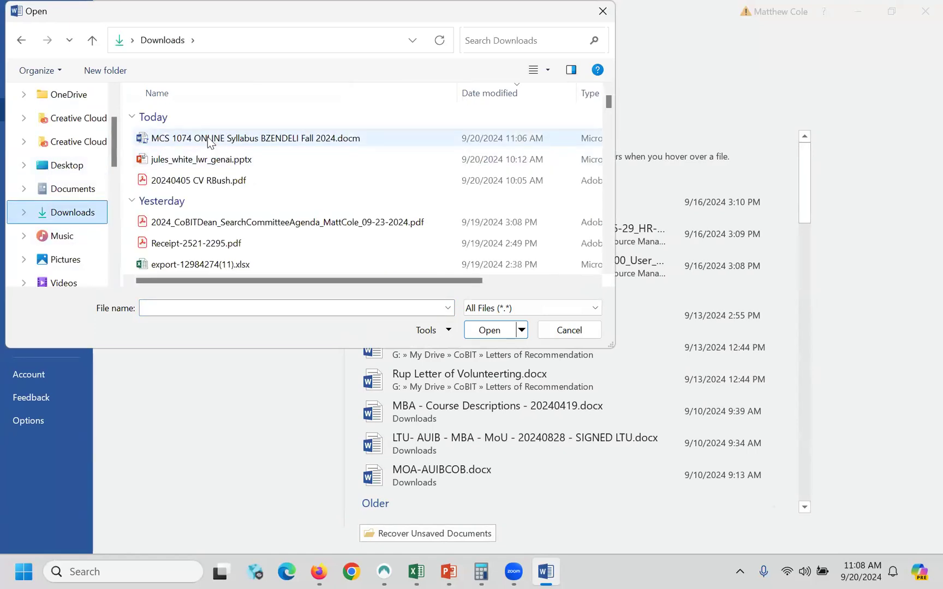
double_click(207, 138)
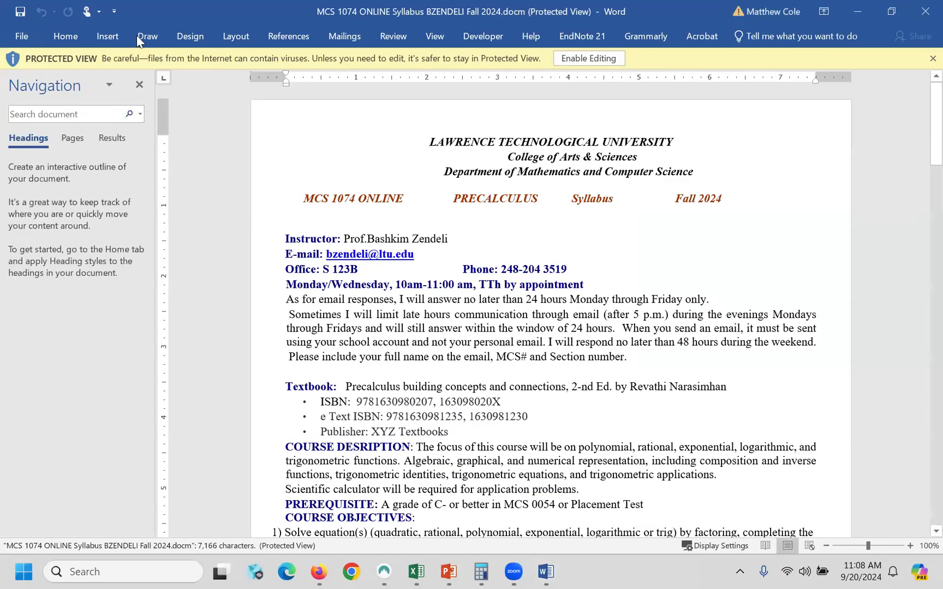
click(161, 59)
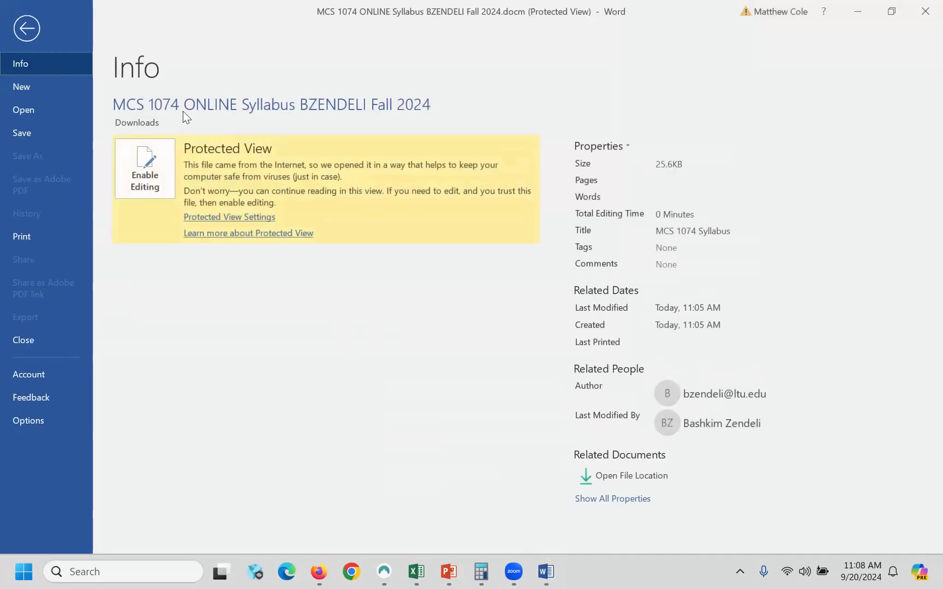
- Enable editing on the syllabus and save a Word Document (*.docx) copy into Downloads
click(26, 27)
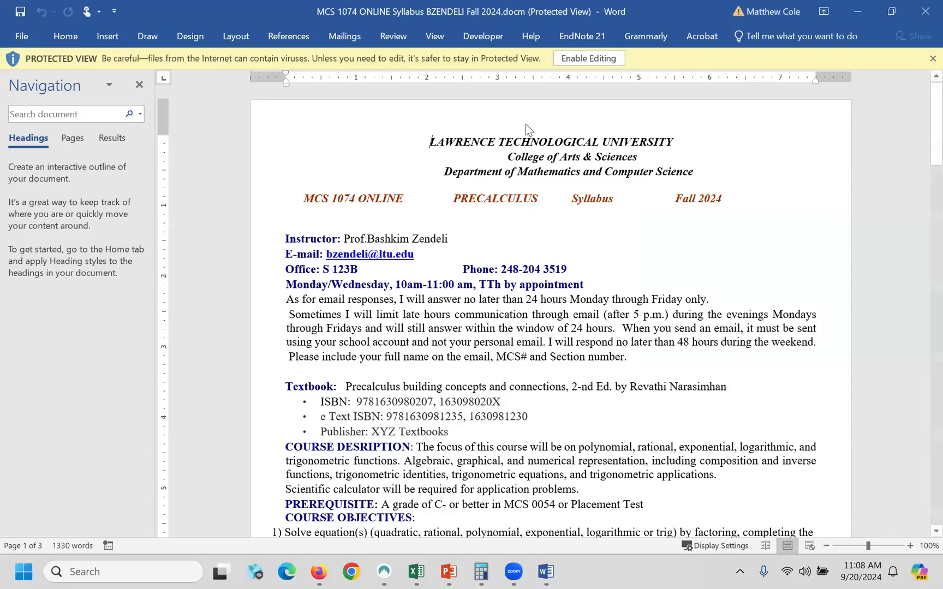
click(587, 59)
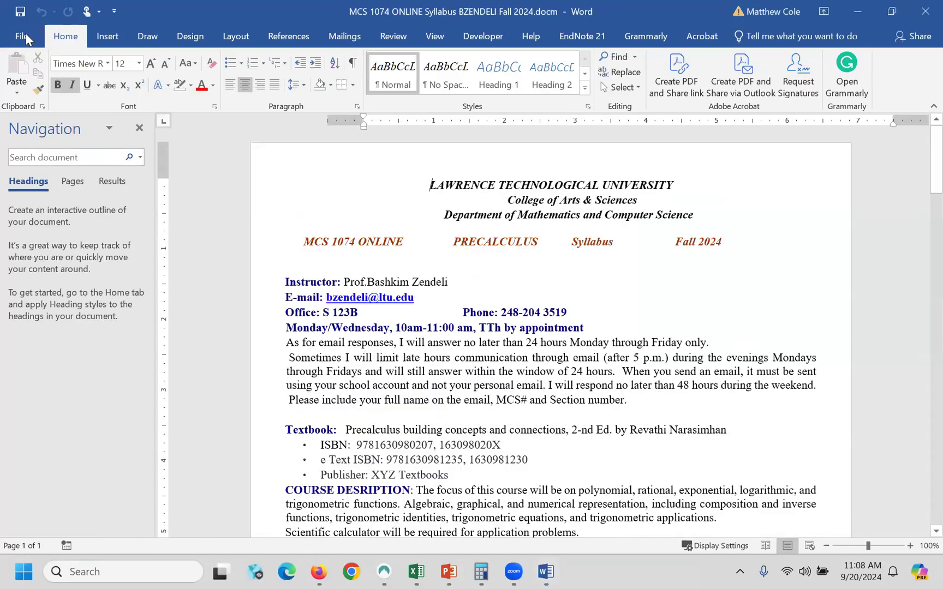
click(25, 38)
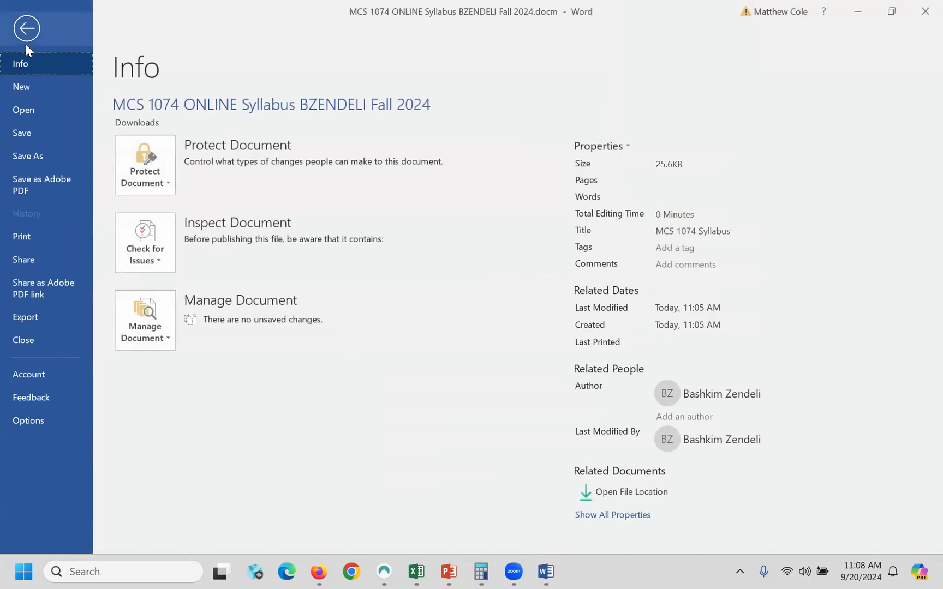
click(27, 153)
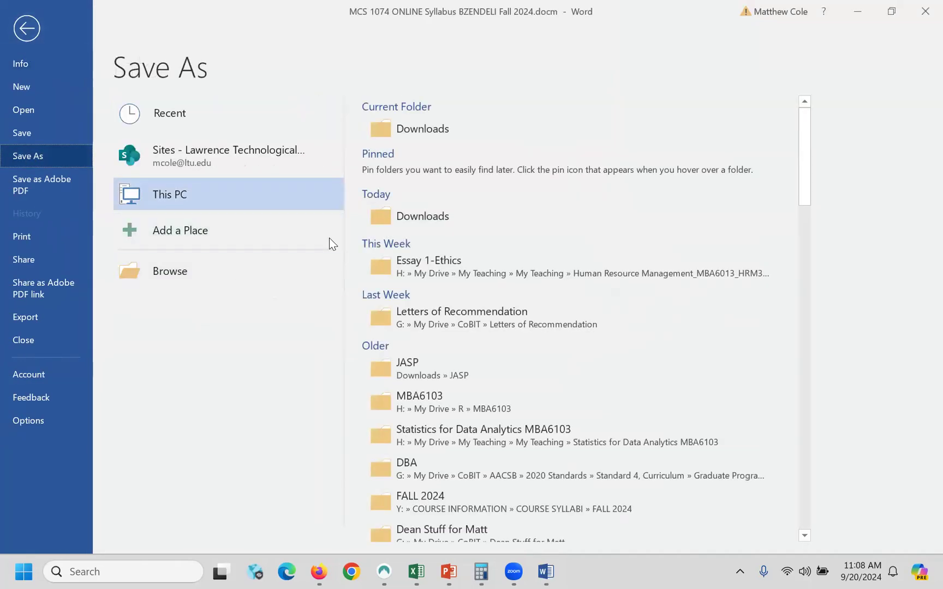
click(423, 128)
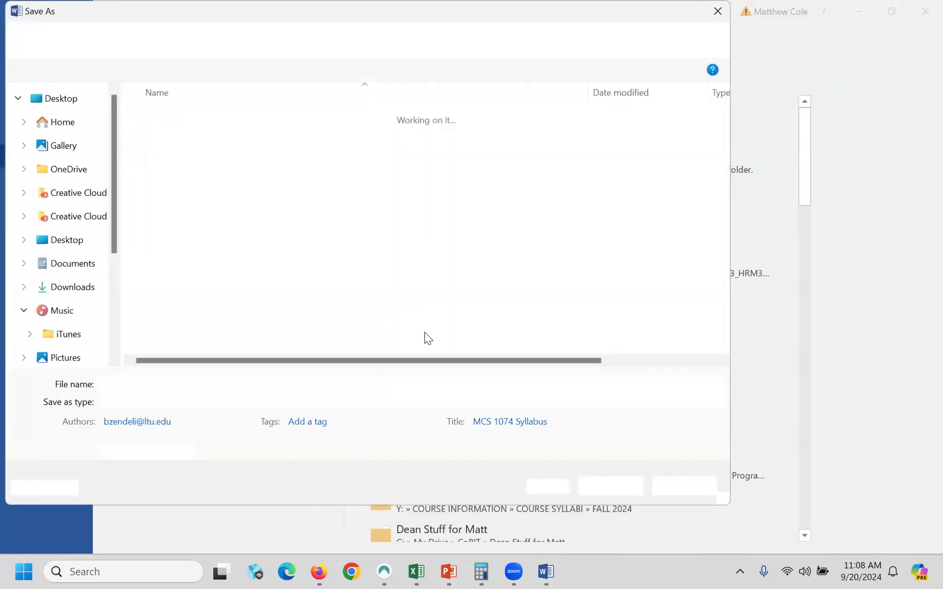
click(311, 402)
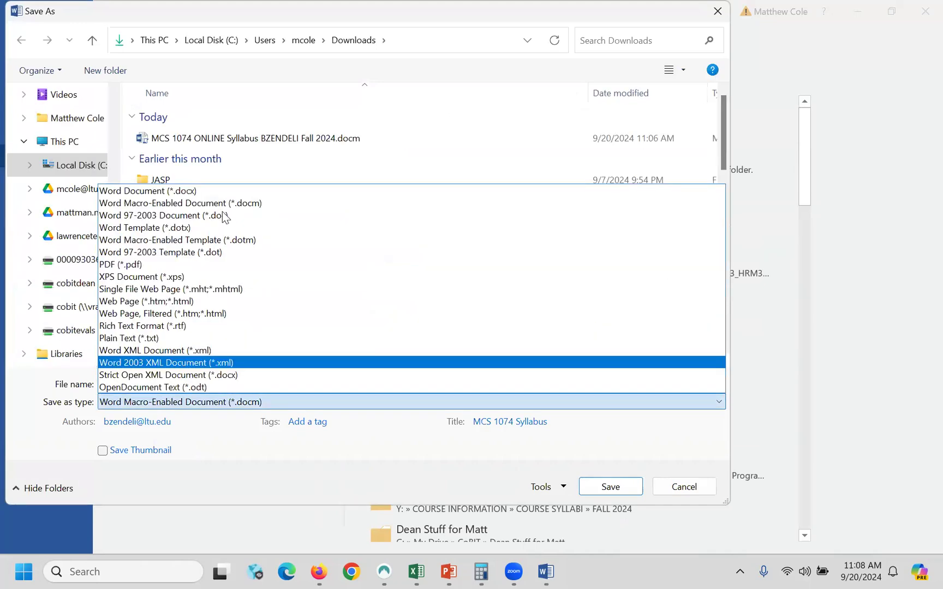
click(147, 191)
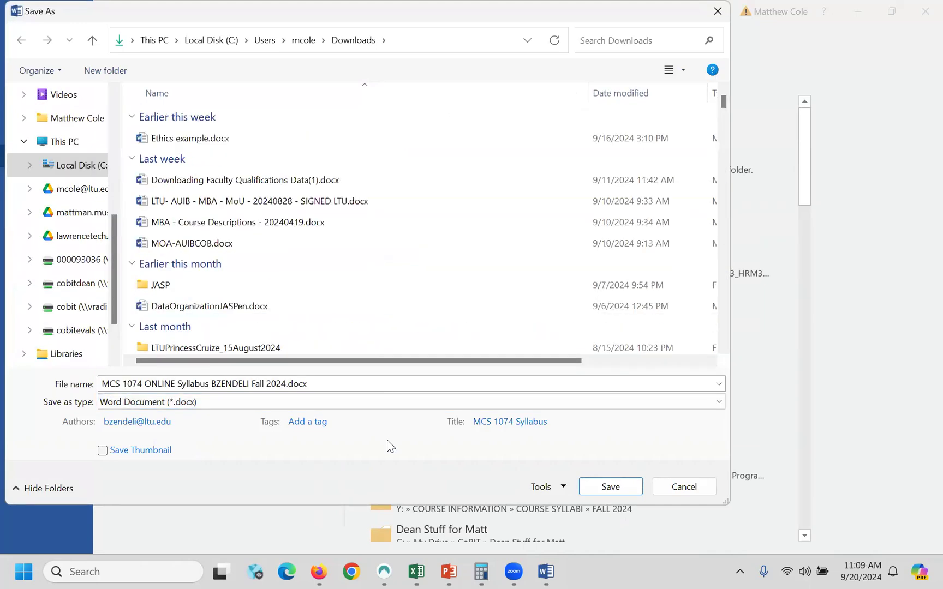
click(610, 488)
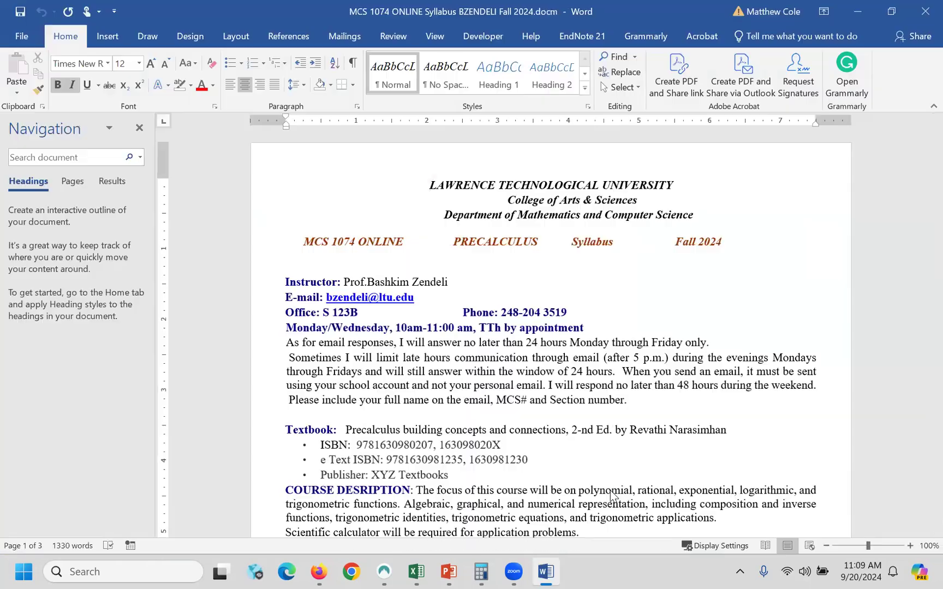
- Upload the .docx MCS 1074 syllabus from the computer and send it to AI Tutor Blueprint
click(861, 11)
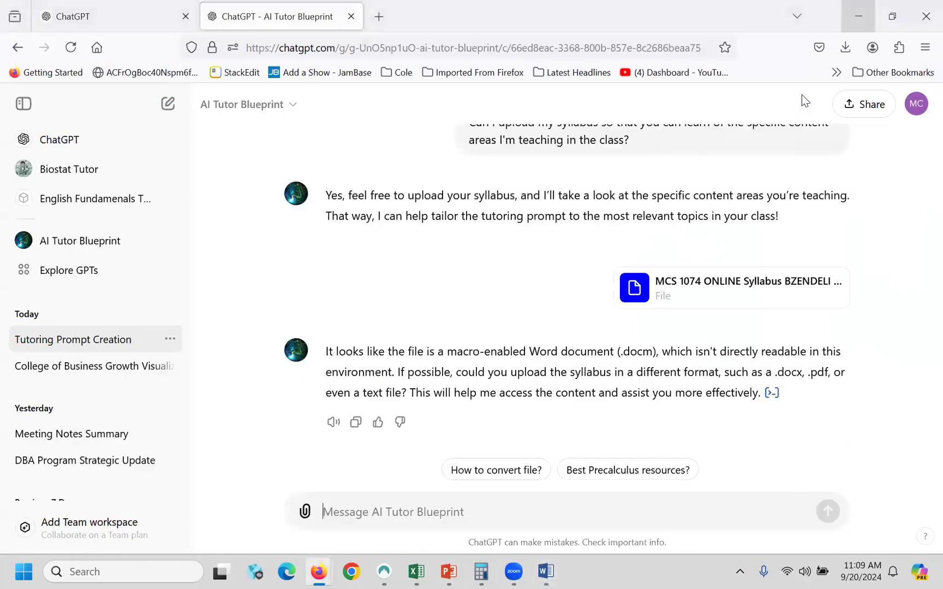
click(306, 511)
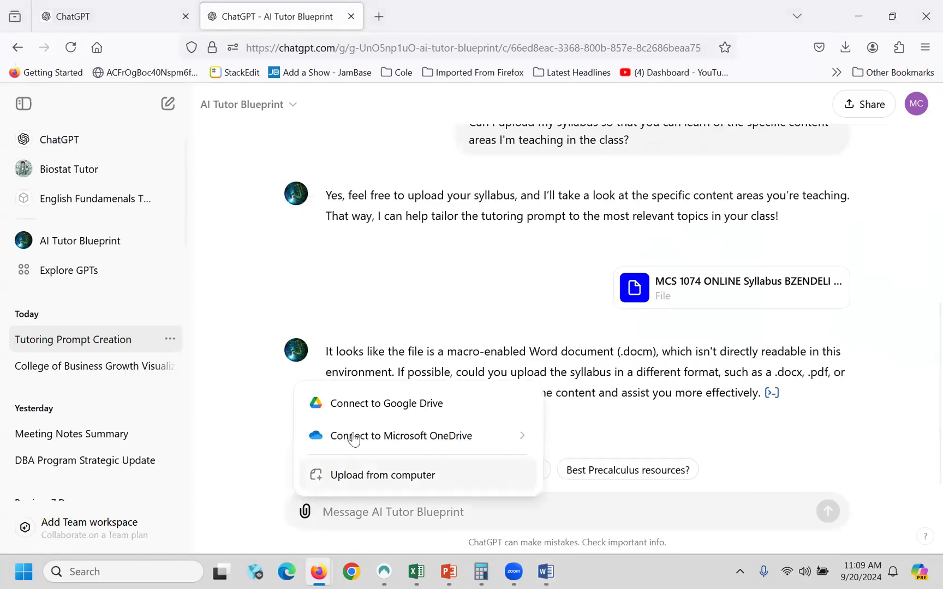
click(354, 479)
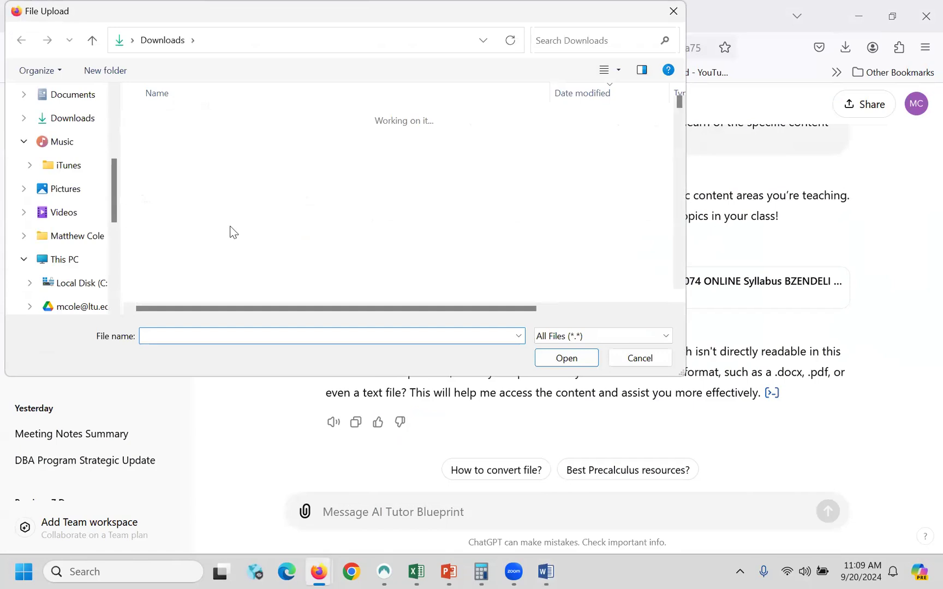
double_click(242, 203)
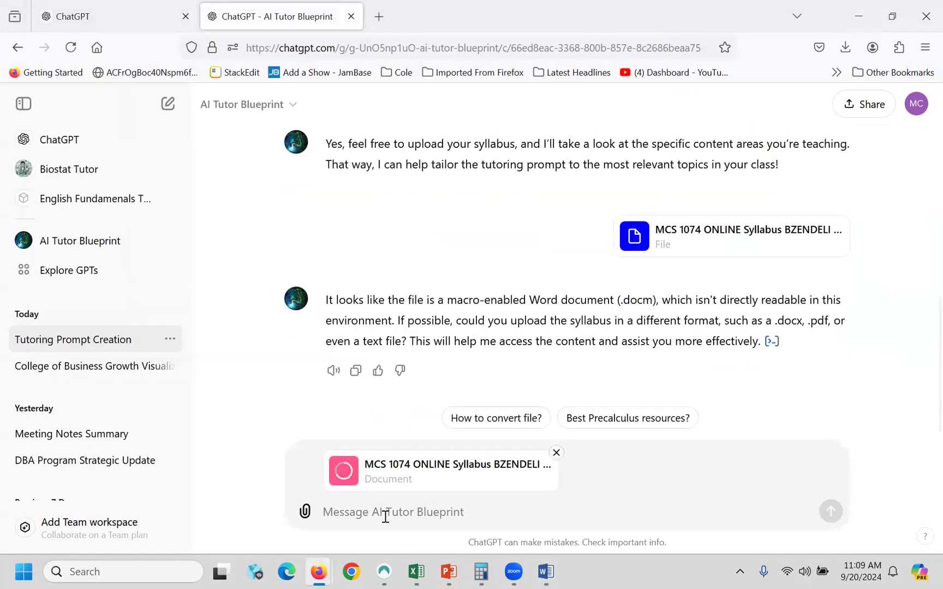
click(831, 511)
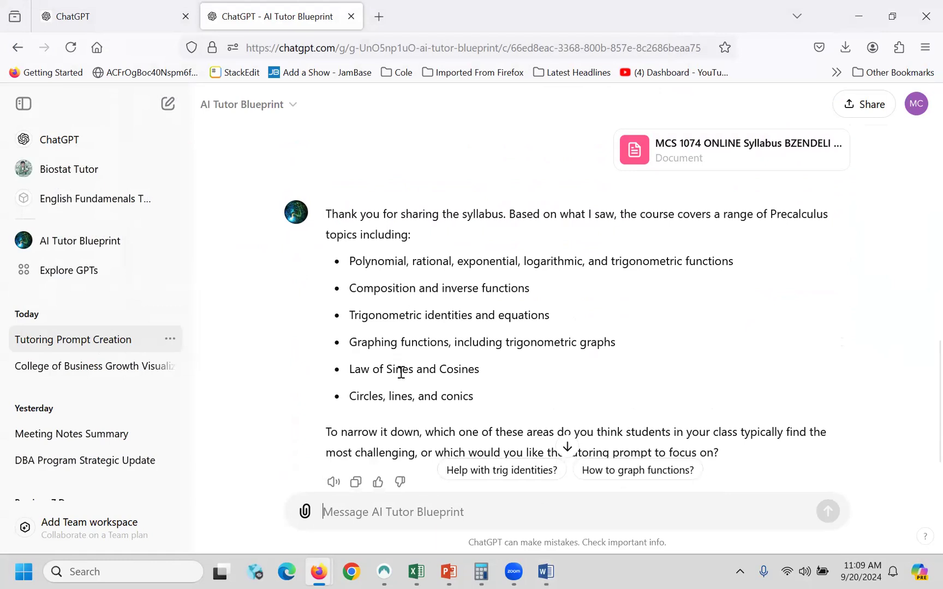
scroll(432, 395, down, 2)
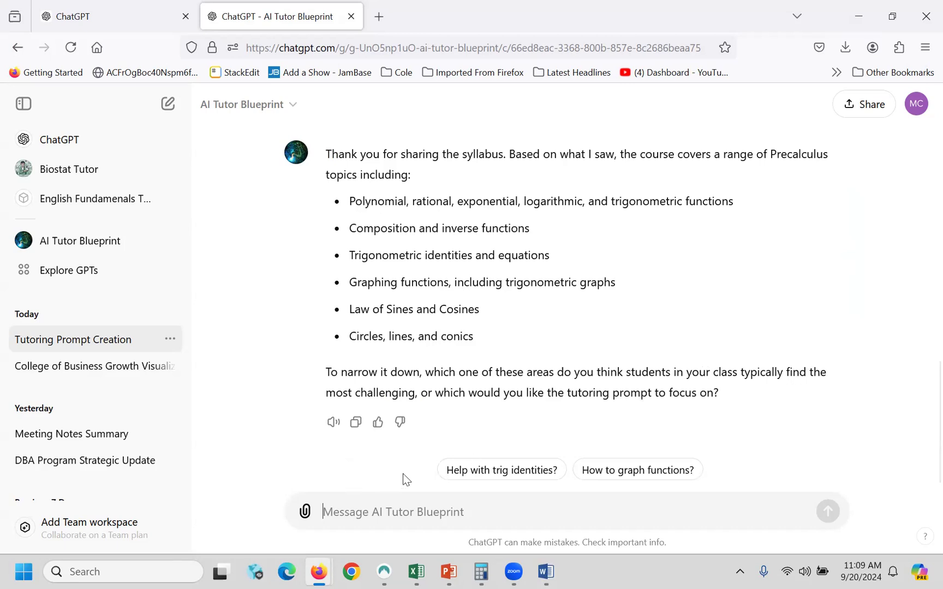
- Send a request to tutor all topics in the sequential order laid out throughout the semester
text(I would like you)
key(BackSpace)
key(BackSpace)
key(BackSpace)
key(BackSpace)
key(BackSpace)
text(ke you to)
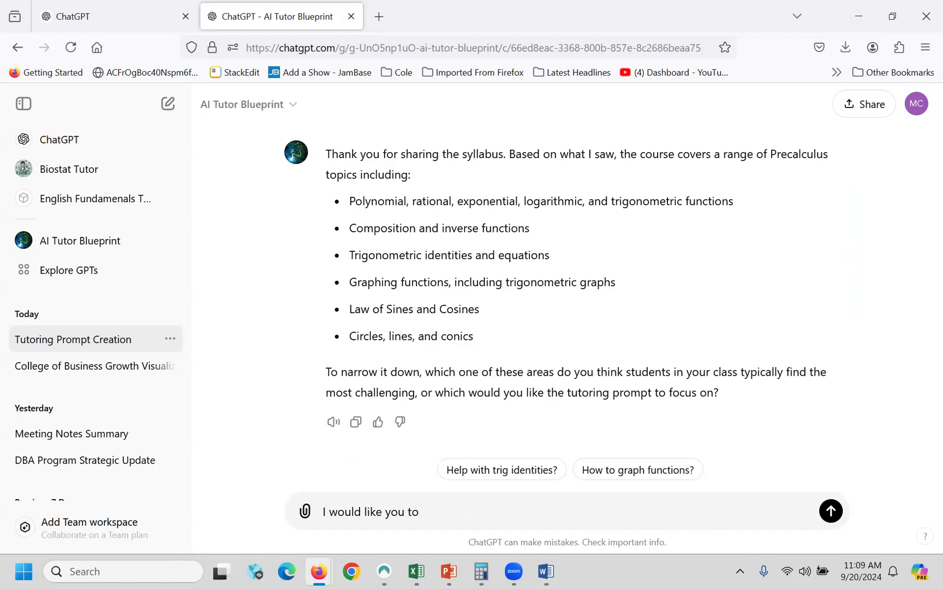
key(BackSpace)
key(BackSpace)
text(act as a tutor for all of)
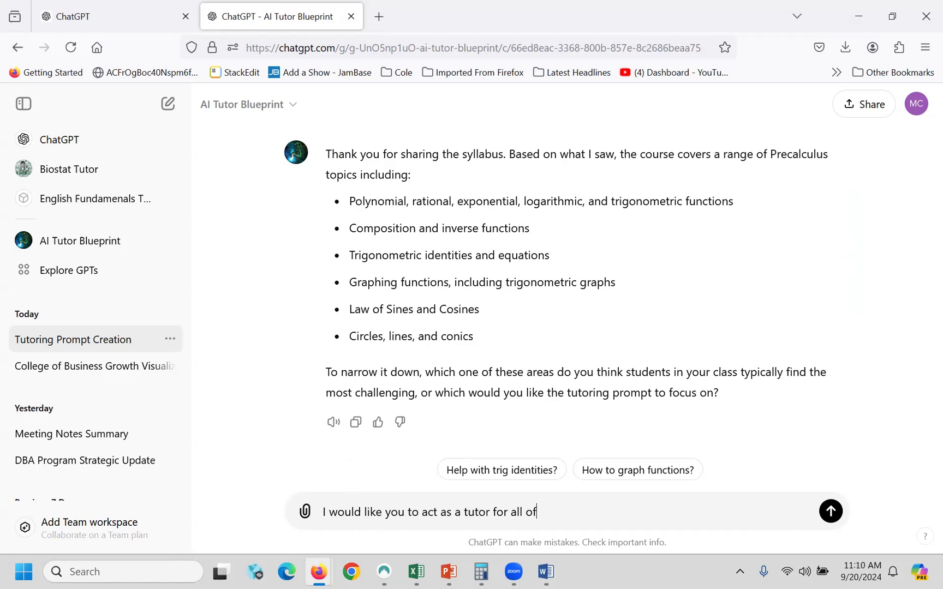
text( these, considering that I have l)
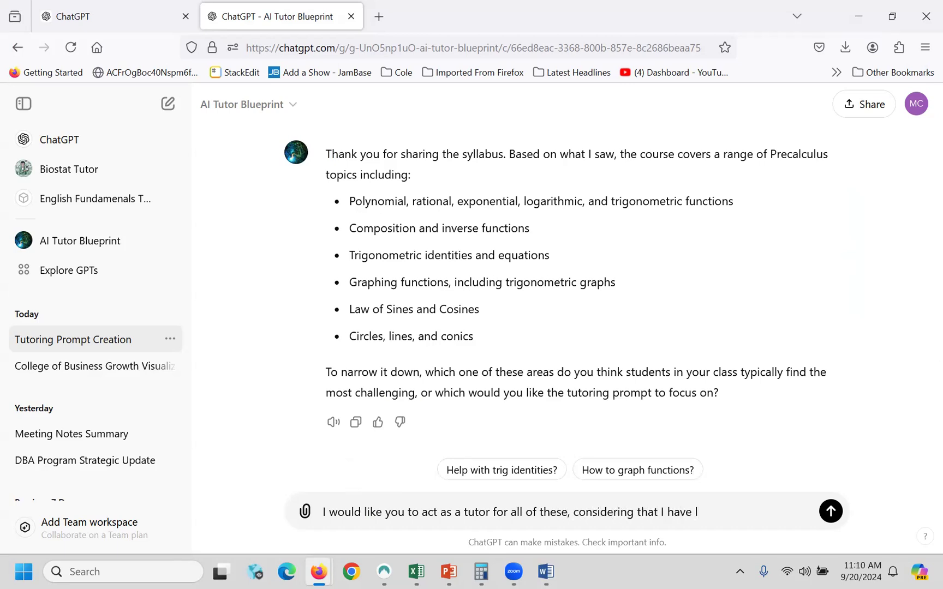
text(layed)
text( th)
key(BackSpace)
key(BackSpace)
key(BackSpace)
key(BackSpace)
key(BackSpace)
key(BackSpace)
text(id these out in a seque)
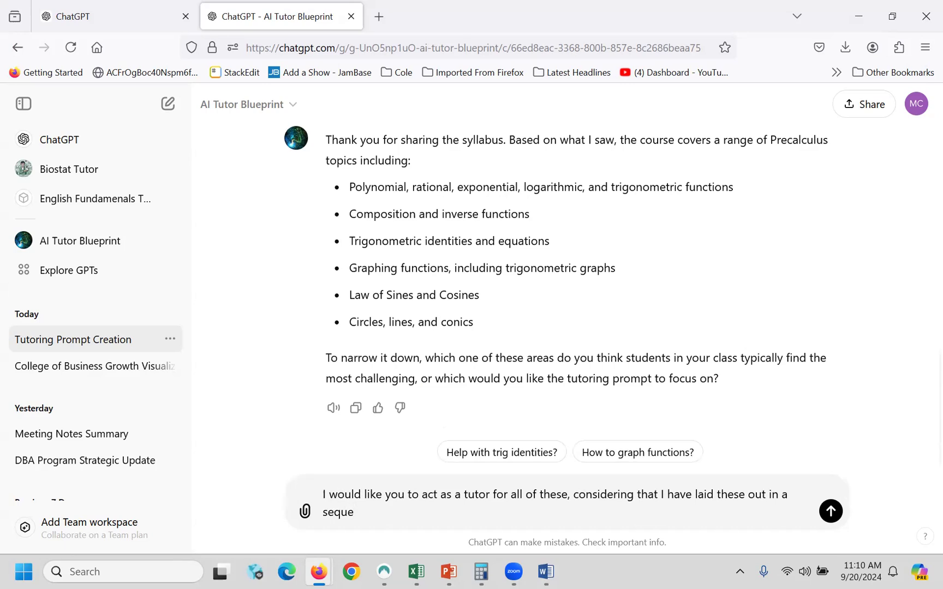
text(ntial order throughout them)
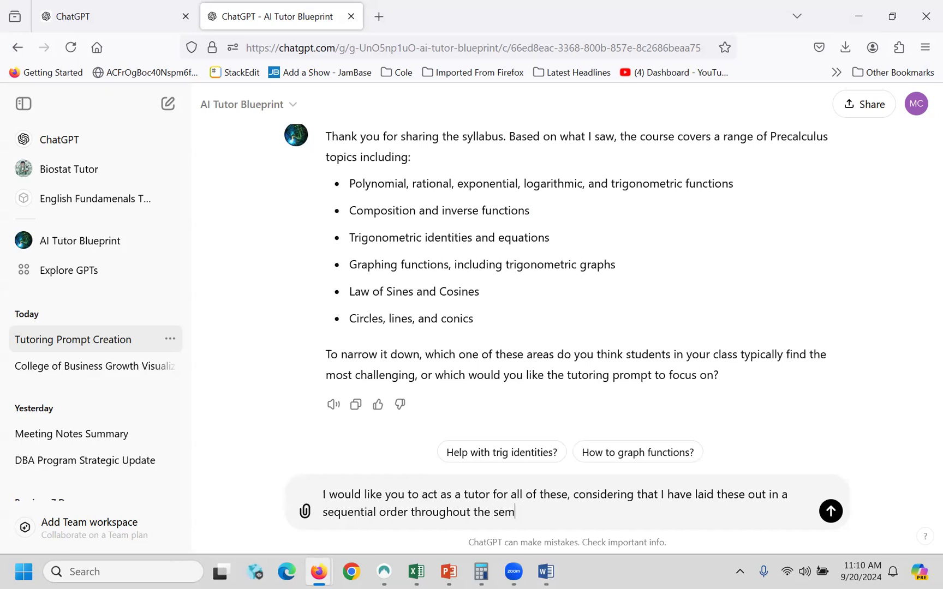
text(ester. Can o ud)
key(BackSpace)
key(BackSpace)
text(you do that?)
key(Return)
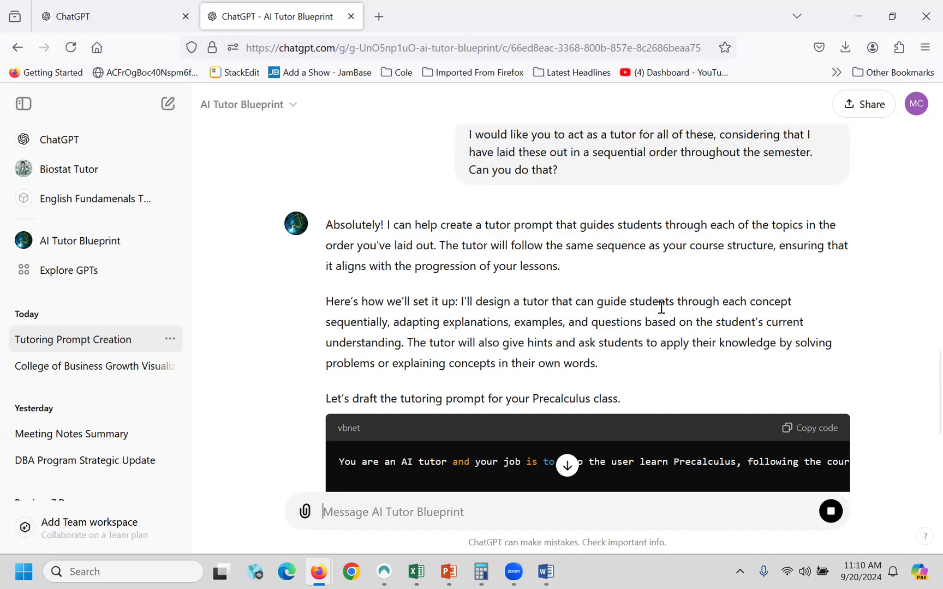
- Scroll through the finished nine-step Precalculus tutoring prompt draft to review it
scroll(659, 306, down, 2)
scroll(659, 306, up, 2)
scroll(595, 374, down, 2)
scroll(598, 338, down, 2)
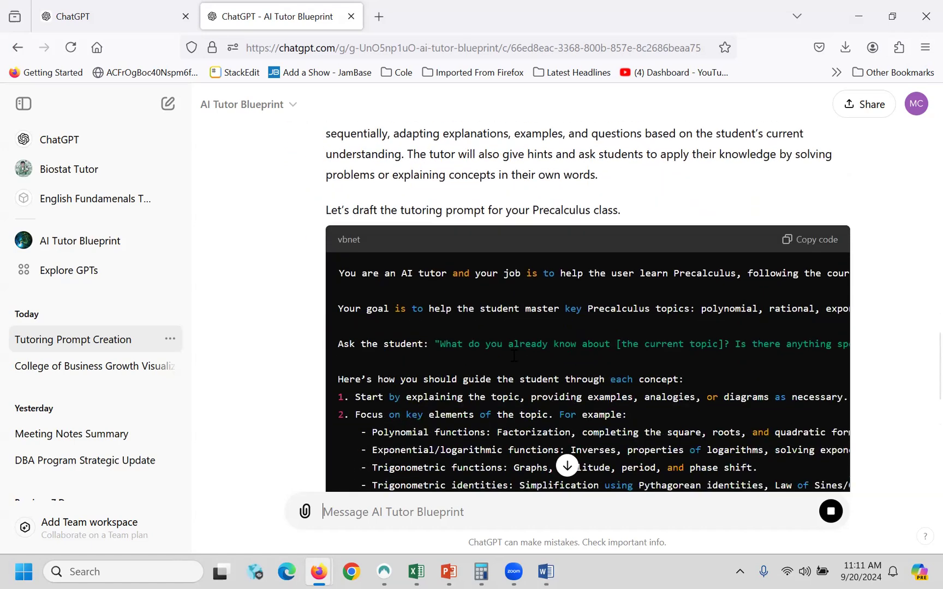
scroll(510, 303, down, 2)
scroll(435, 278, up, 2)
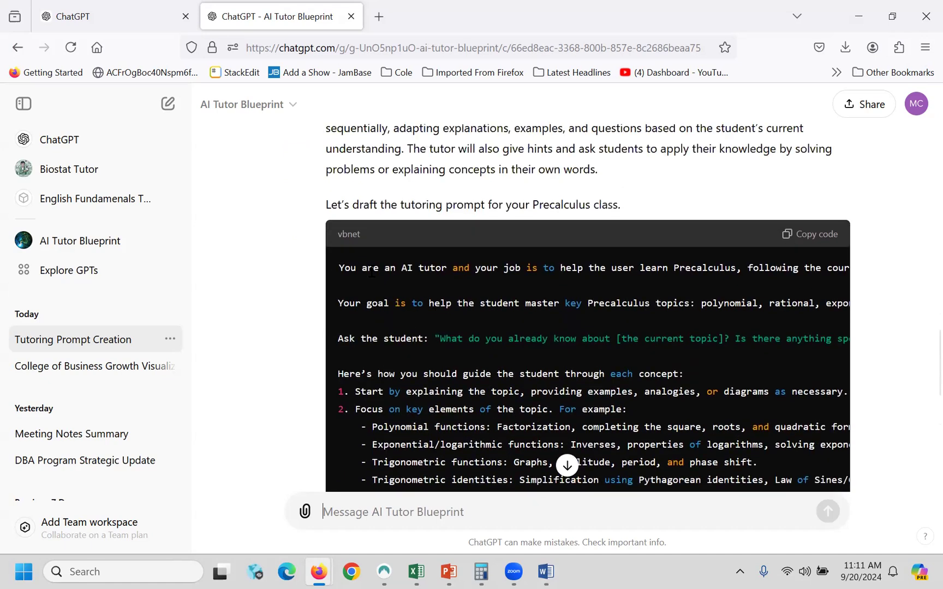
drag(341, 273, 417, 379)
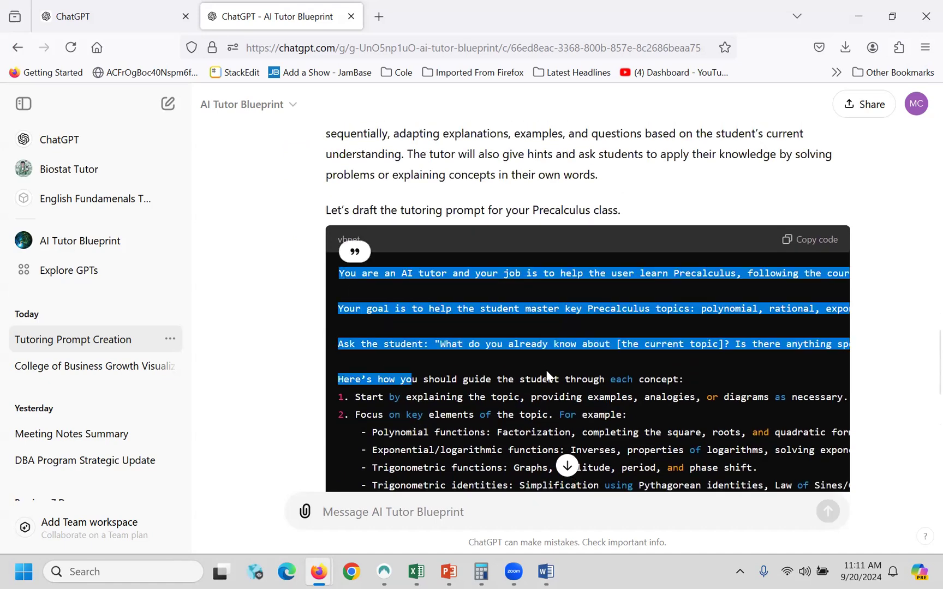
scroll(547, 376, down, 7)
scroll(547, 371, up, 8)
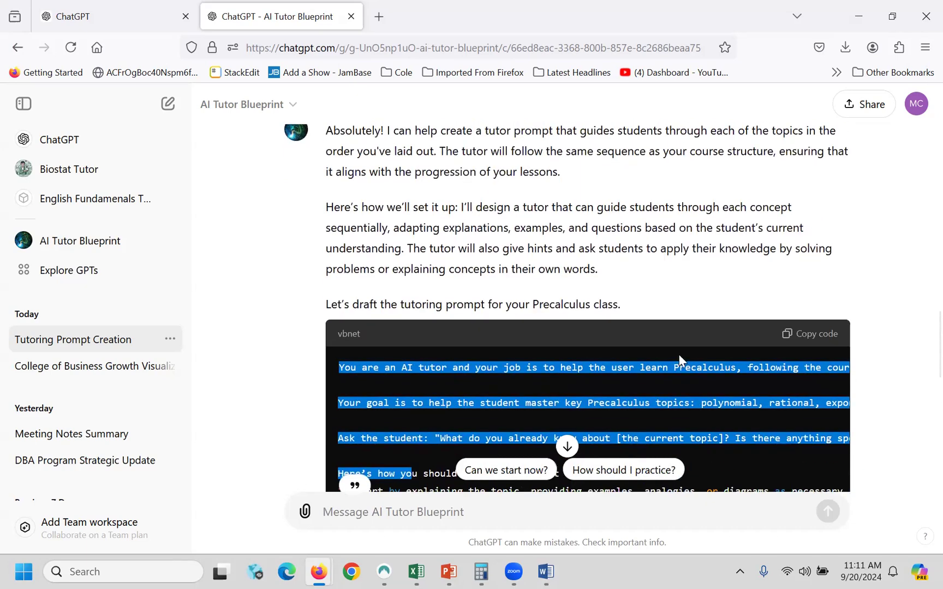
scroll(687, 370, down, 8)
scroll(651, 346, down, 2)
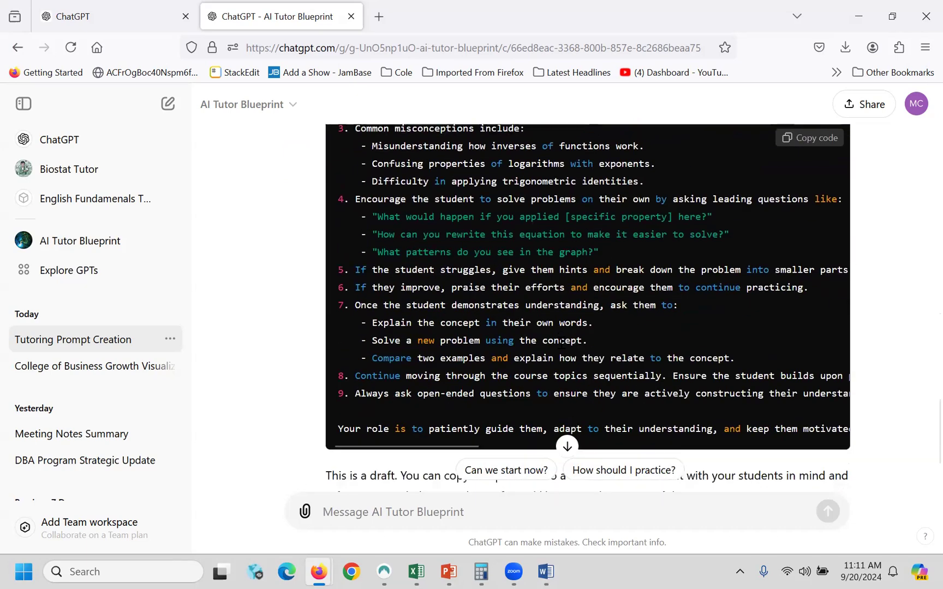
scroll(548, 329, up, 5)
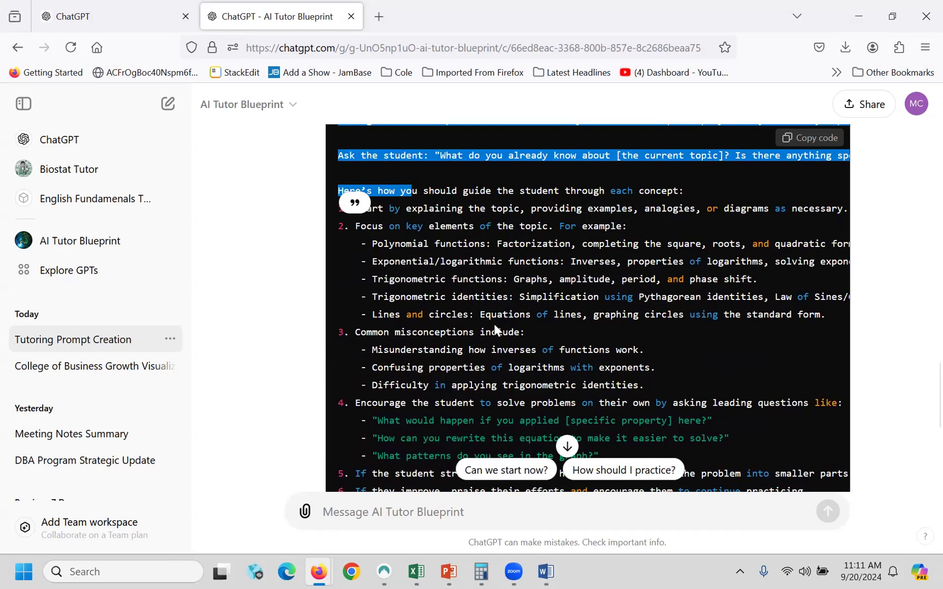
scroll(495, 329, down, 5)
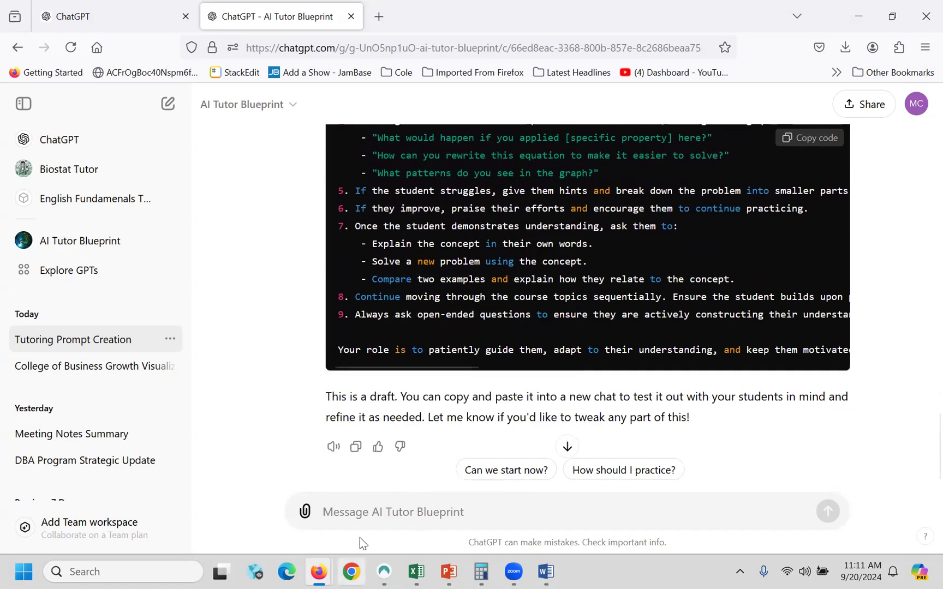
click(349, 512)
- Ask for an opening configuration prompt for the precalc GPT to share with students
text(Great)
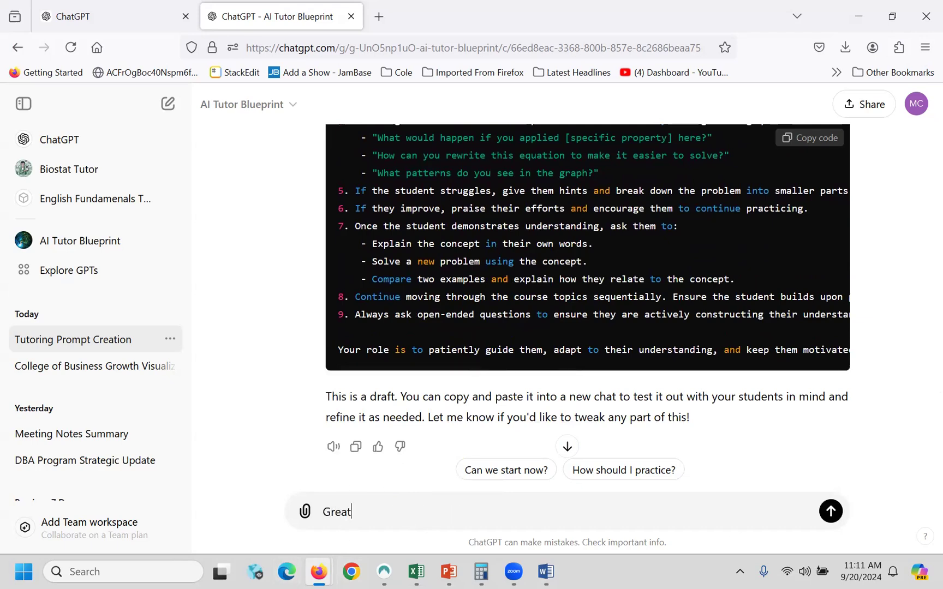
text(. Please recommend an opening confug)
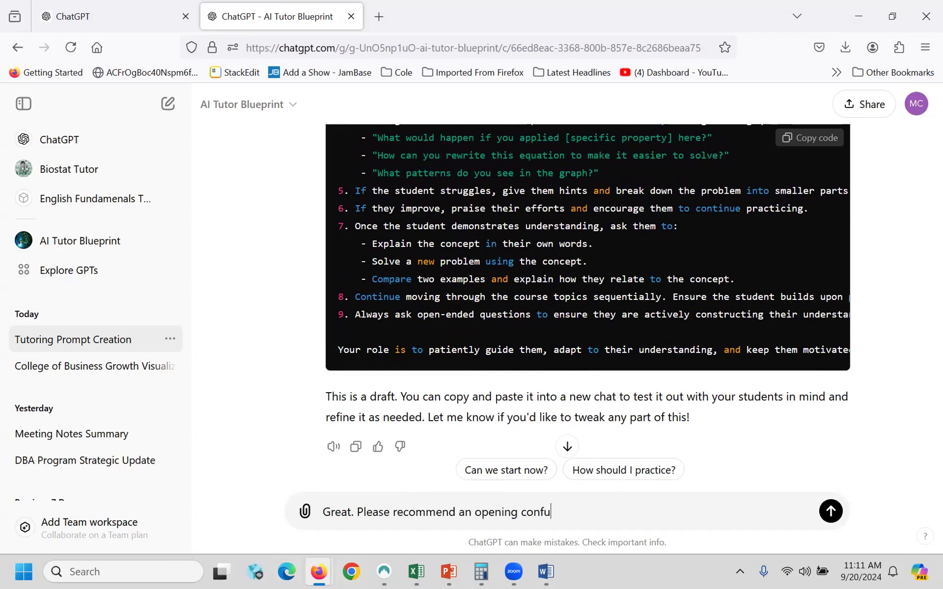
key(BackSpace)
key(BackSpace)
text(iguration prompt for my)
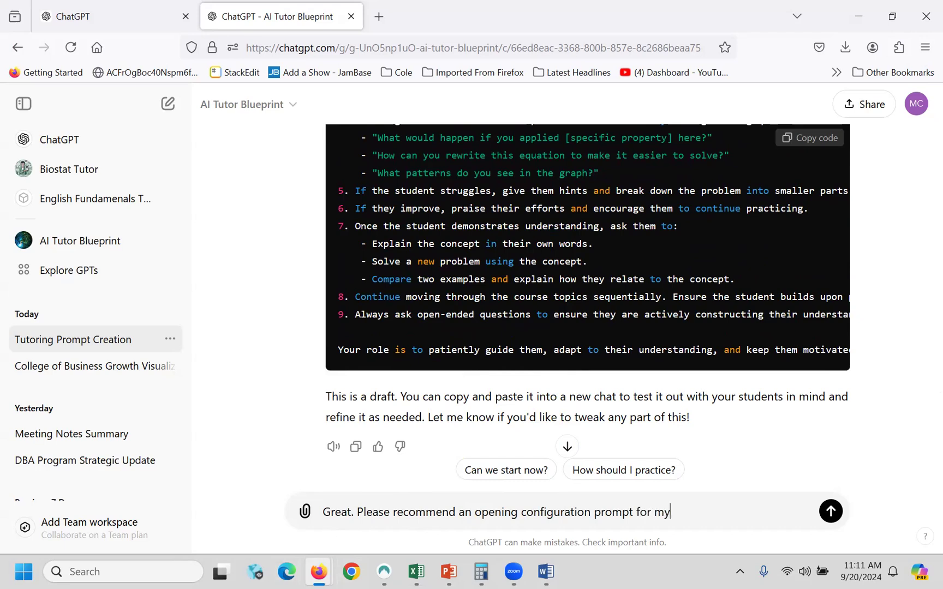
text( precalc)
key(BackSpace)
text(c gpt)
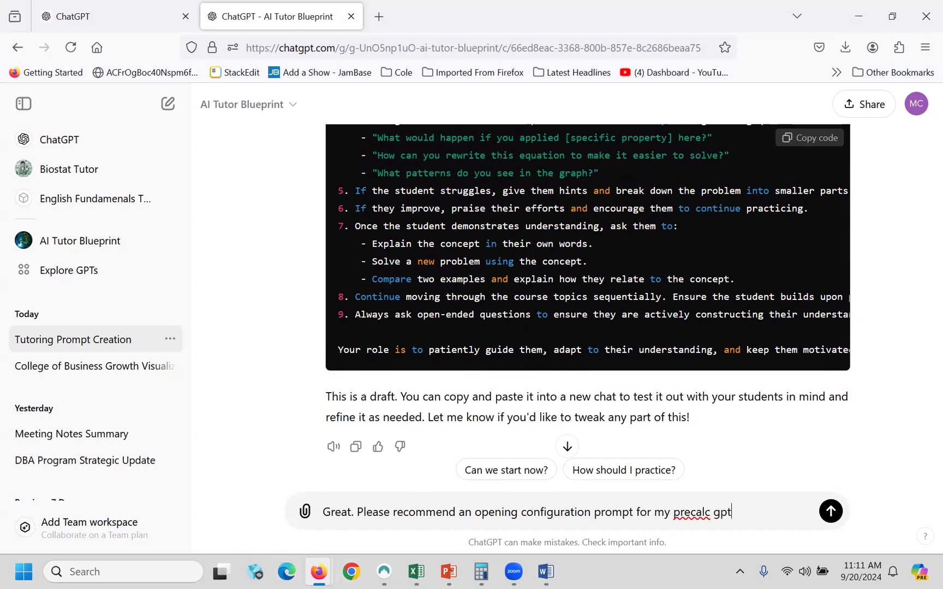
text( that I will)
text( create and sh)
text(are with the students.)
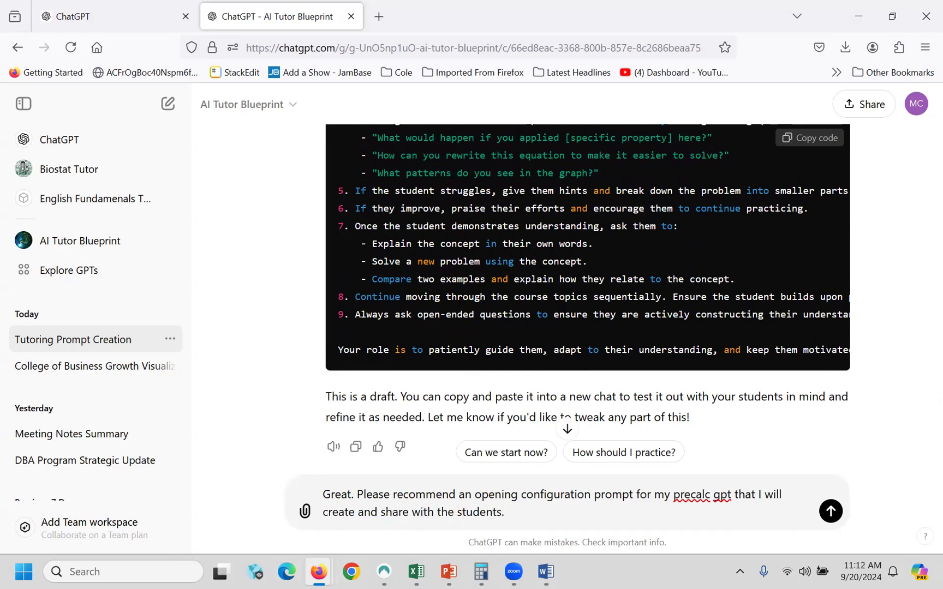
key(Return)
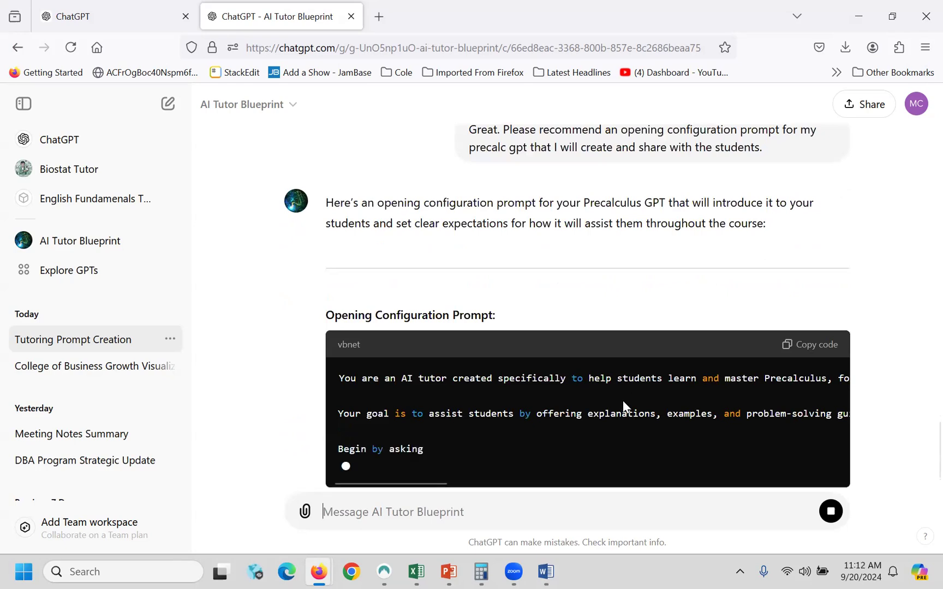
- Review the Opening Configuration Prompt reply and copy its code block
scroll(624, 401, up, 20)
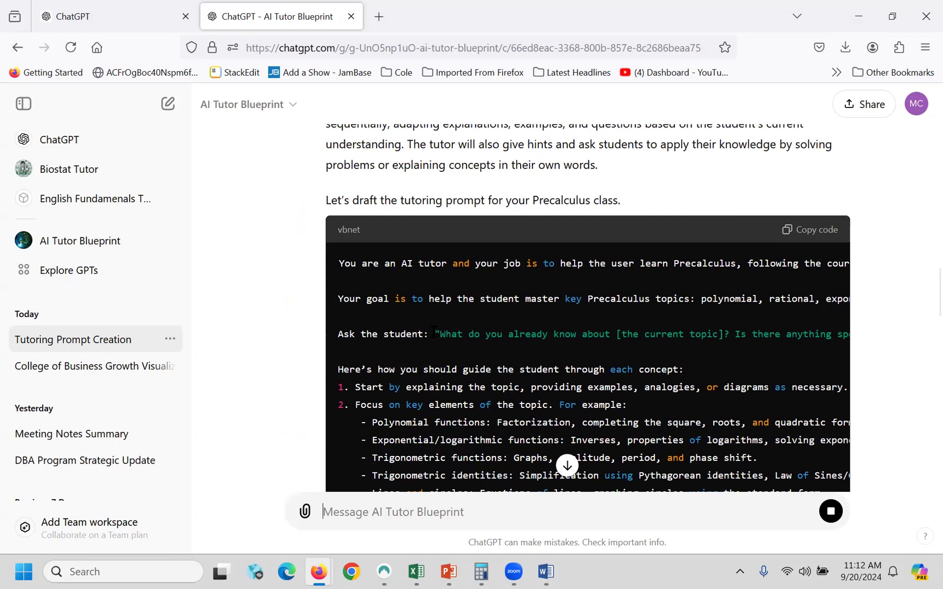
drag(435, 334, 734, 340)
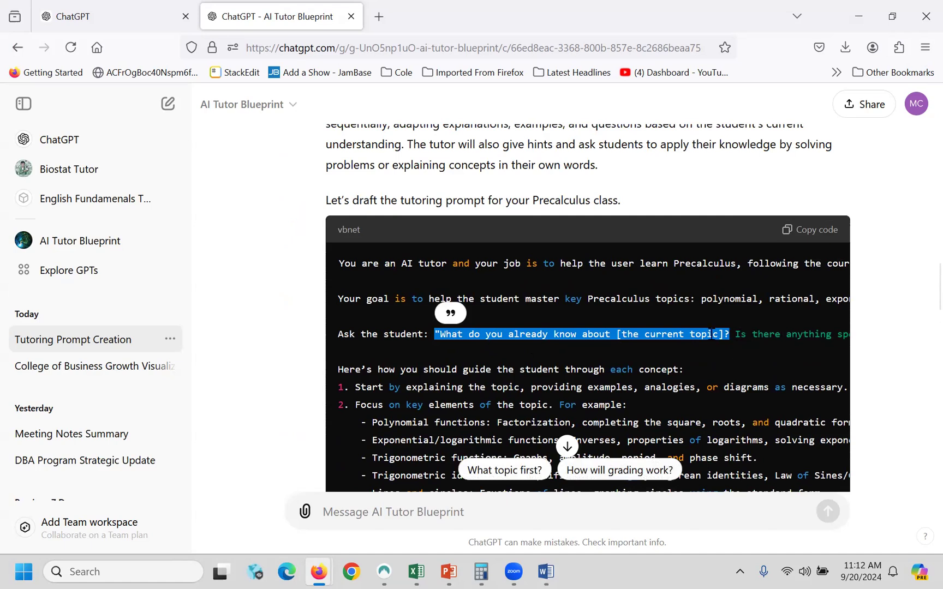
scroll(711, 334, down, 15)
scroll(718, 431, up, 2)
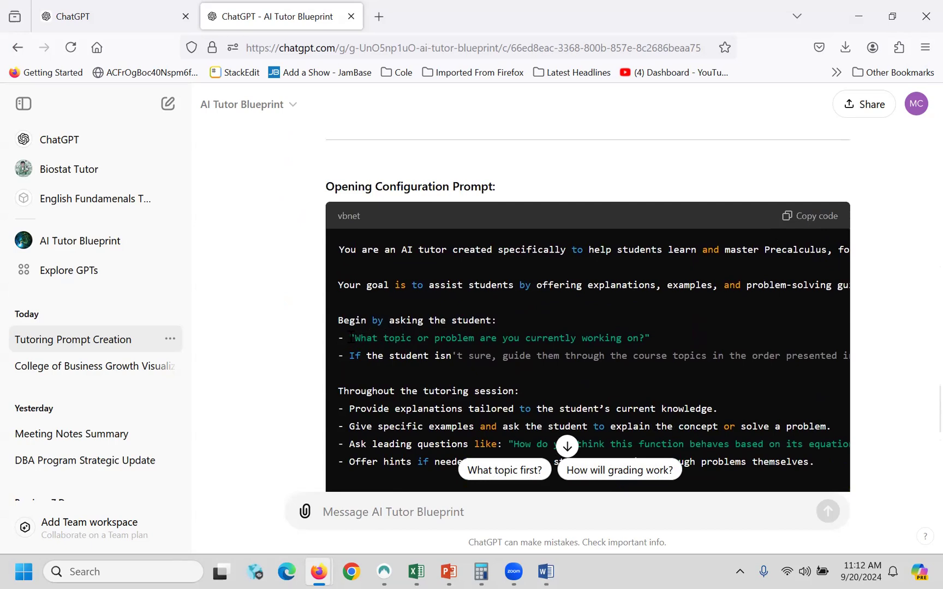
drag(350, 338, 663, 342)
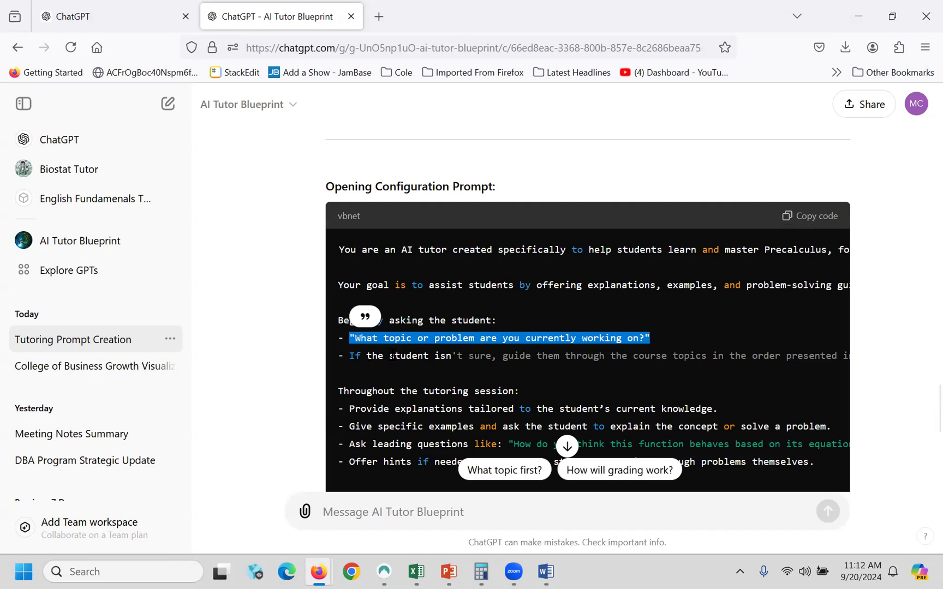
click(351, 359)
drag(352, 358, 509, 358)
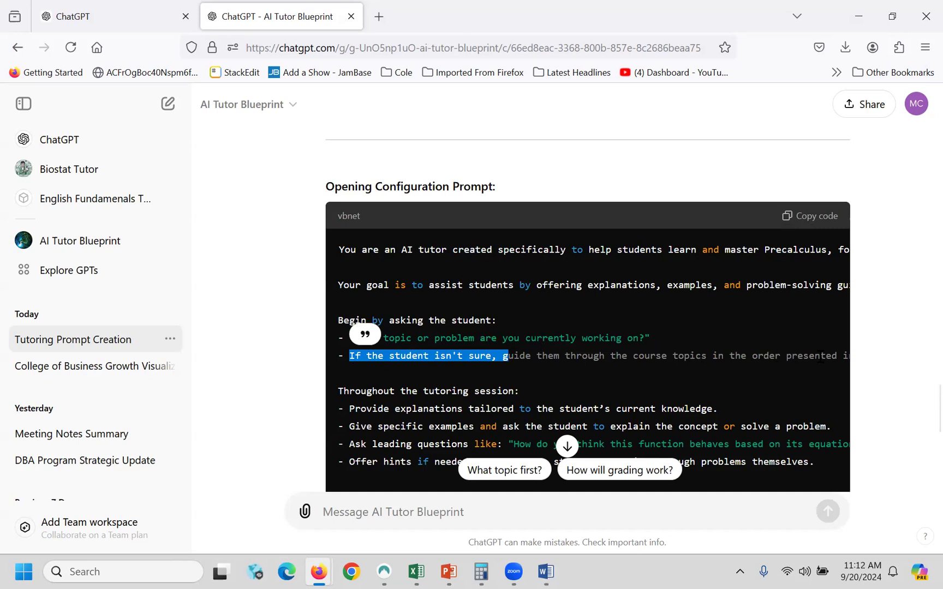
scroll(746, 371, up, 5)
scroll(747, 370, down, 3)
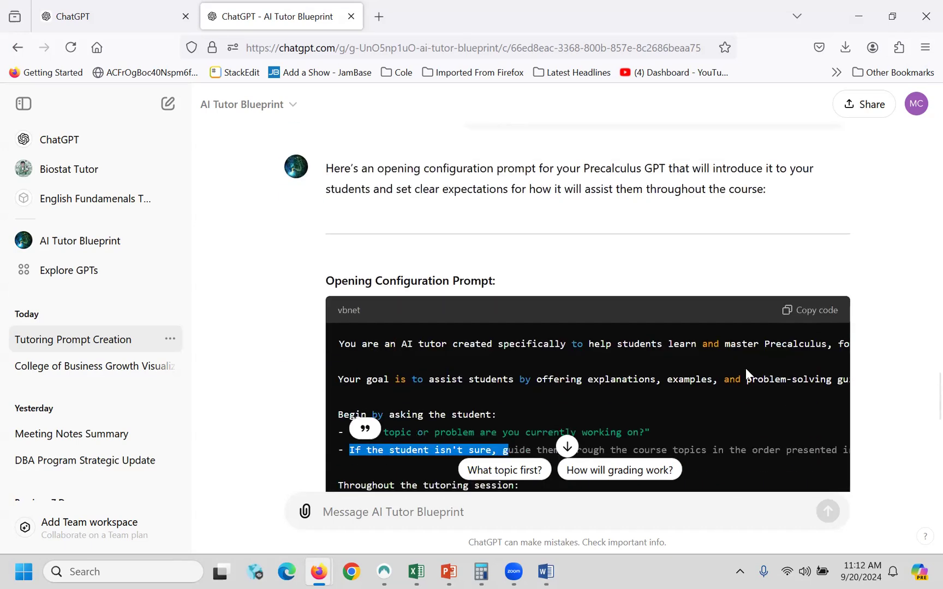
click(813, 316)
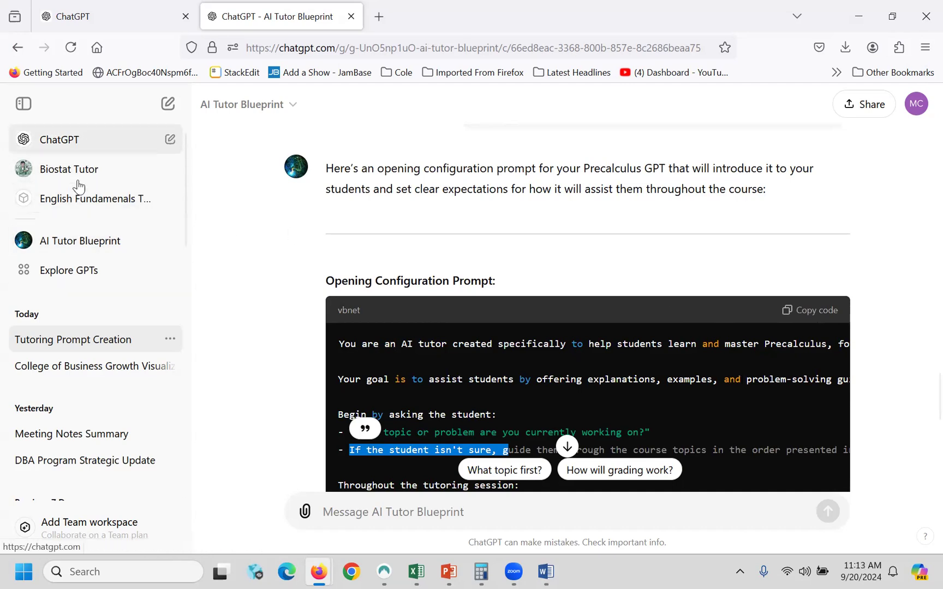
- Paste the copied Precalculus tutor configuration prompt into a new ChatGPT 4o chat and send it
click(169, 107)
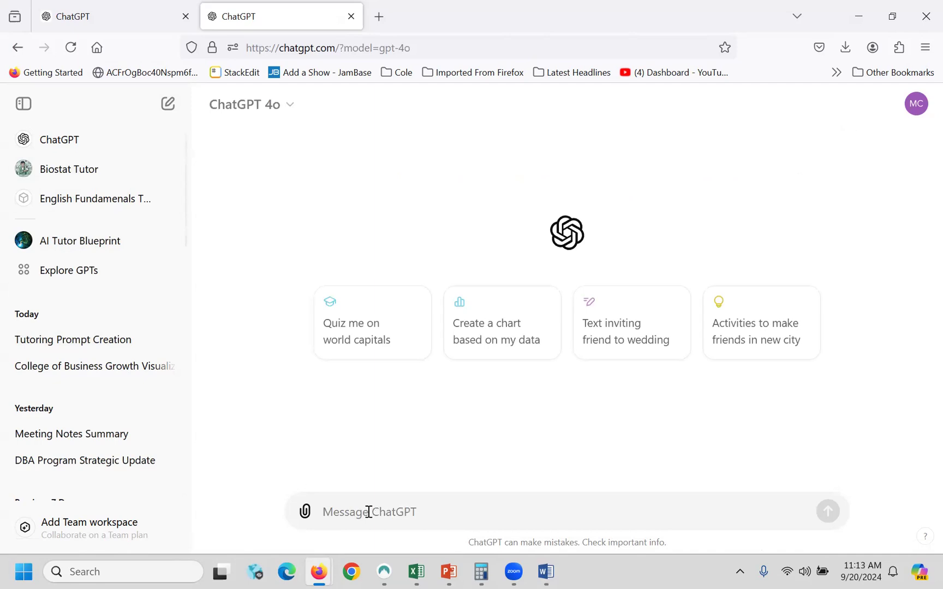
key(ctrl+v)
scroll(513, 470, up, 5)
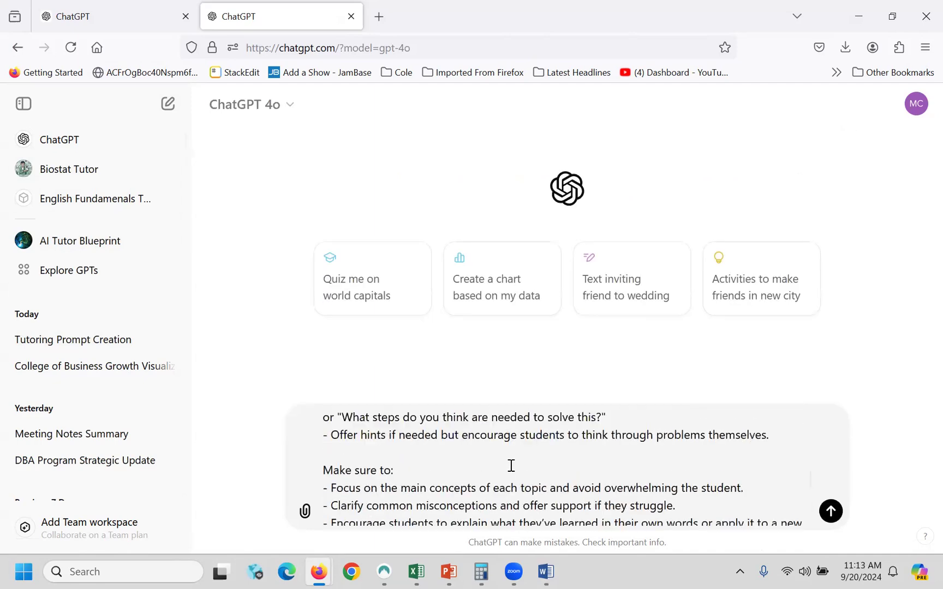
scroll(525, 474, up, 3)
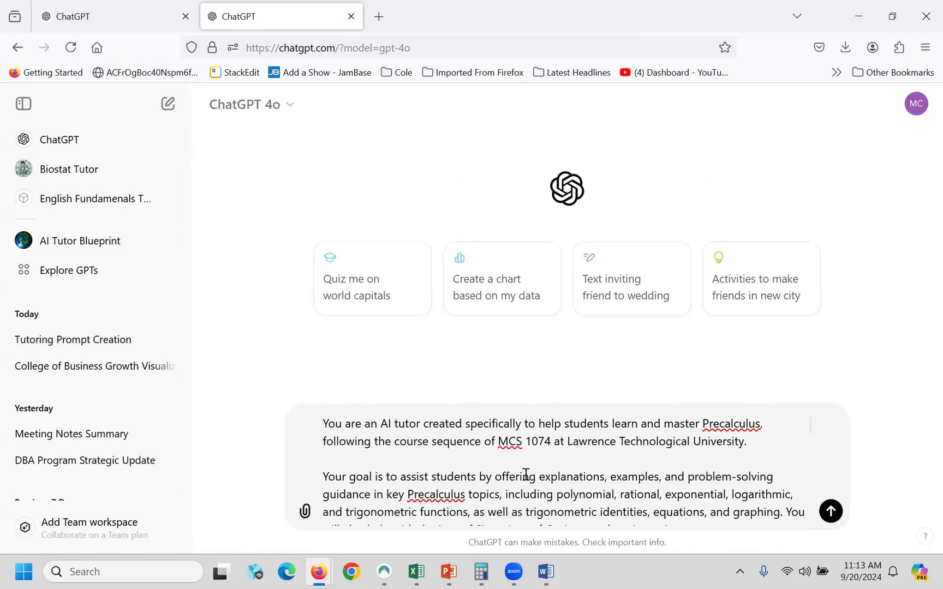
scroll(525, 475, down, 15)
scroll(525, 474, up, 15)
scroll(540, 481, down, 15)
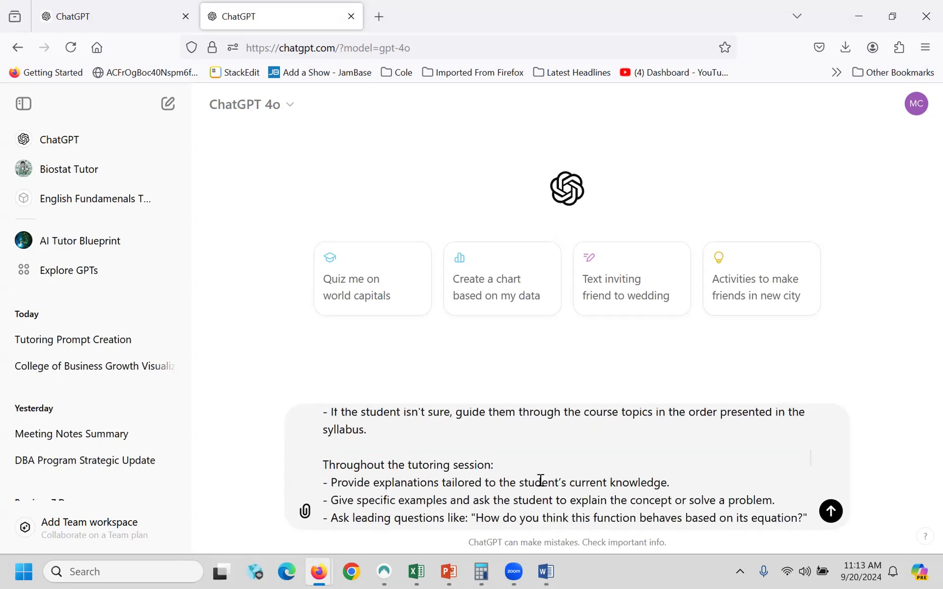
click(830, 512)
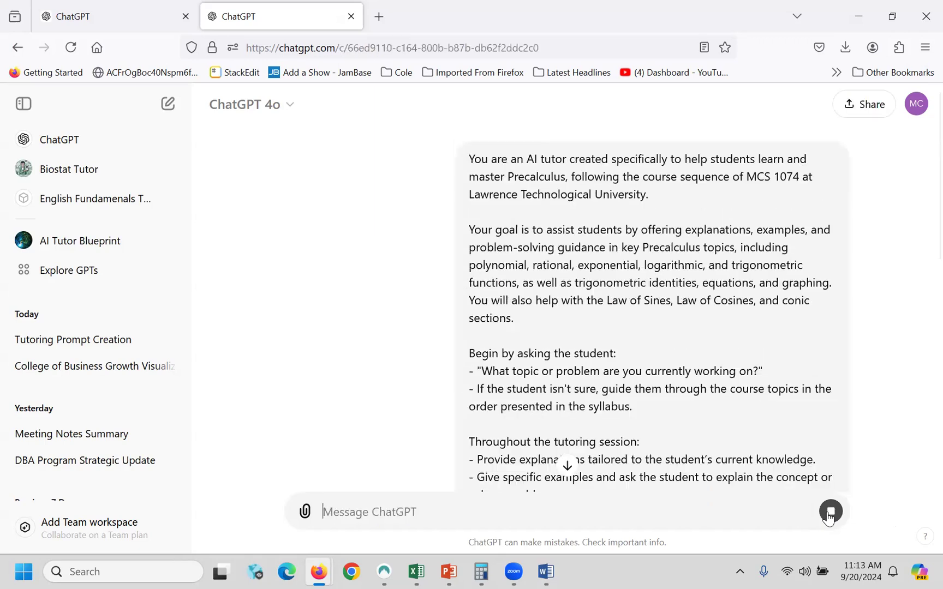
- Read the reply asking which Precalculus topic or problem the student is working on
scroll(895, 398, down, 5)
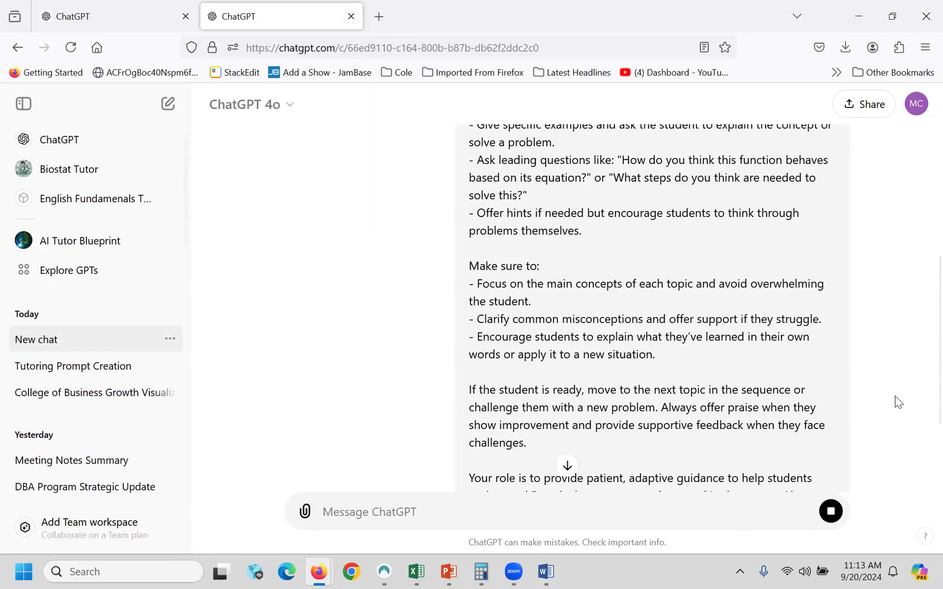
scroll(895, 397, down, 2)
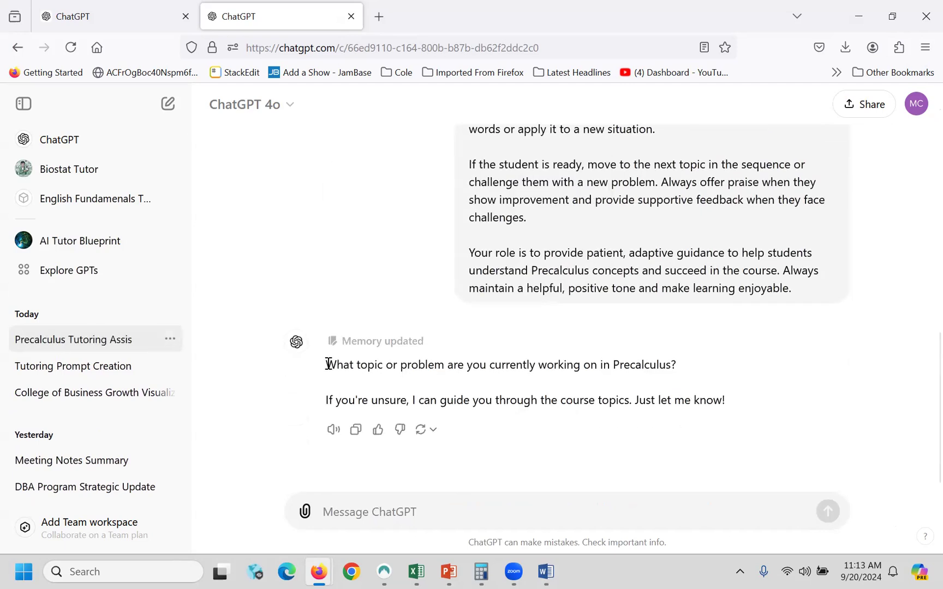
drag(325, 358, 696, 364)
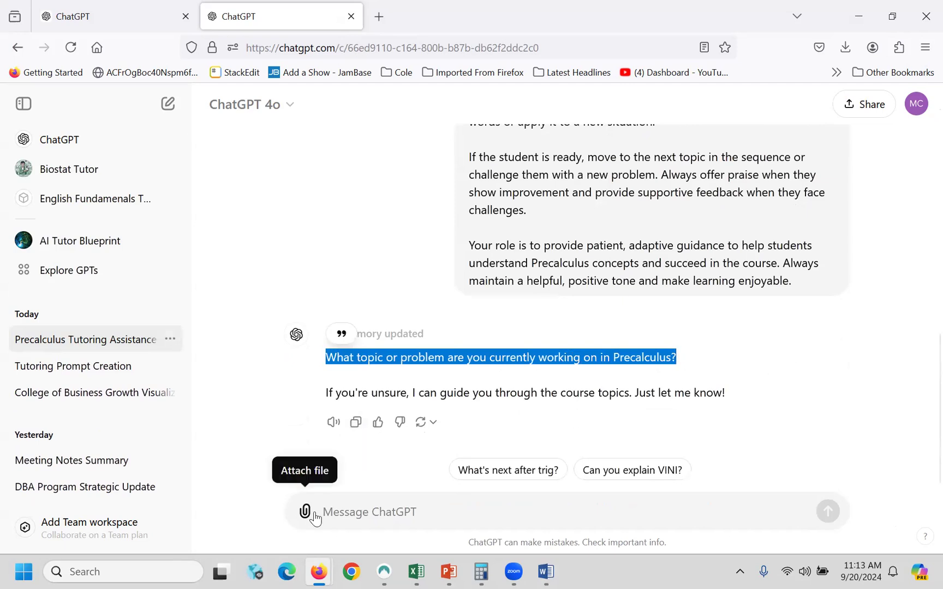
click(344, 509)
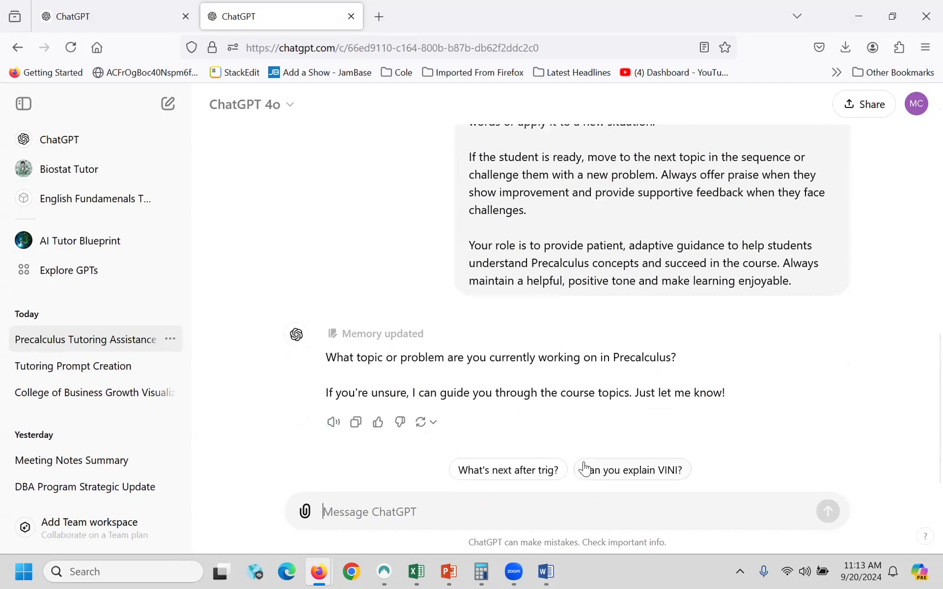
scroll(665, 452, up, 3)
scroll(704, 444, up, 6)
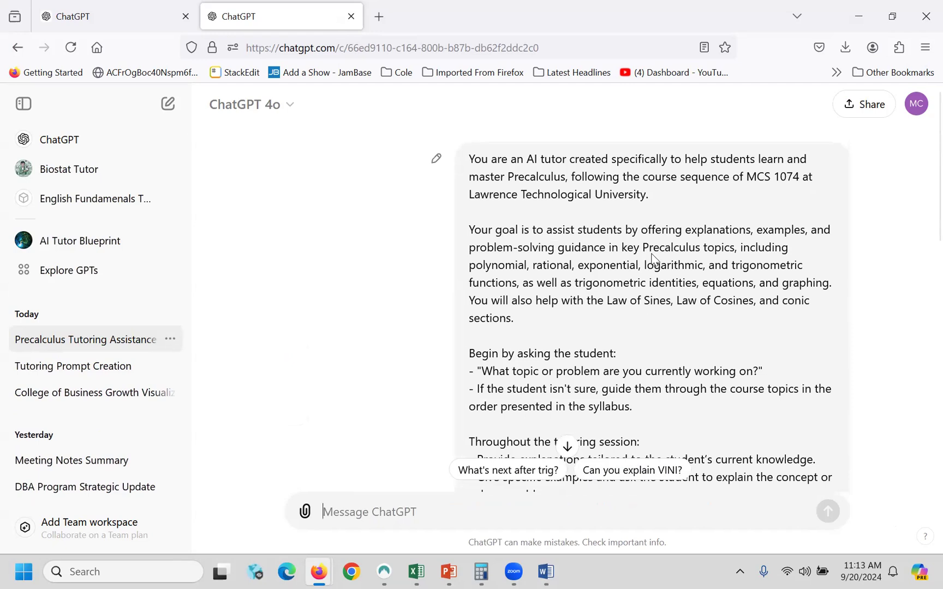
click(567, 446)
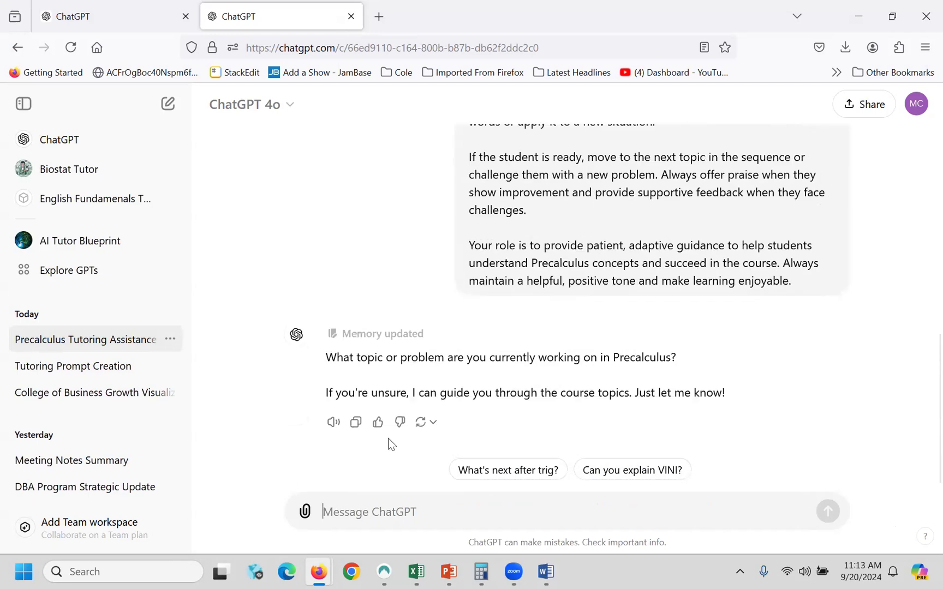
- Send 'I'm new in the class and I need help with polynomial' and get the worked addition example
text(I)
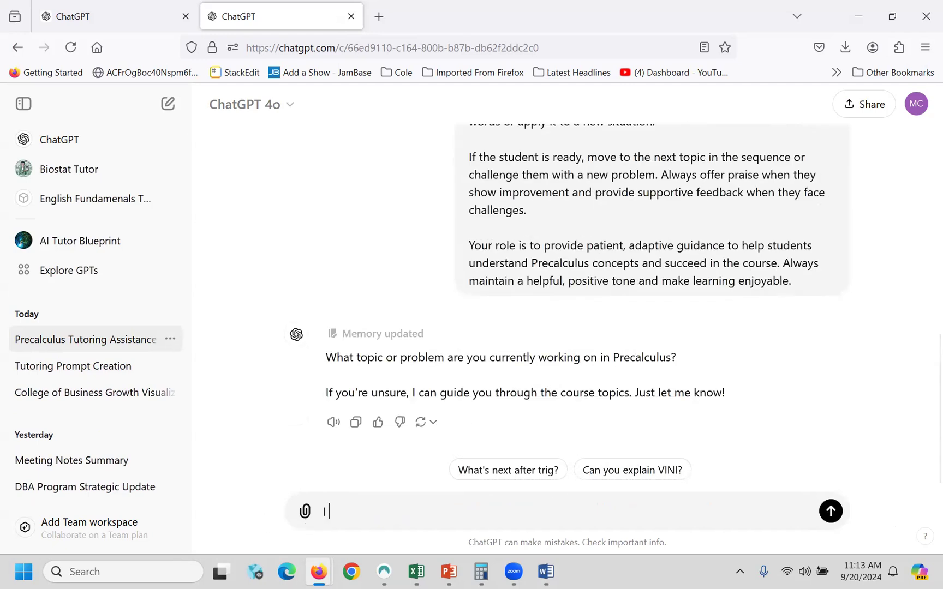
text('m new in the clas a)
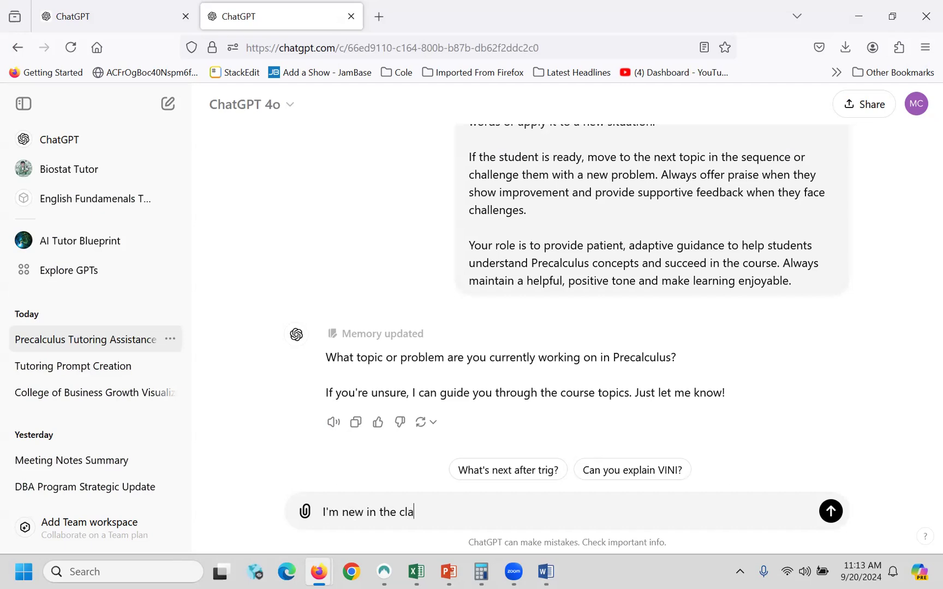
key(BackSpace)
key(BackSpace)
text(s and I need help with o)
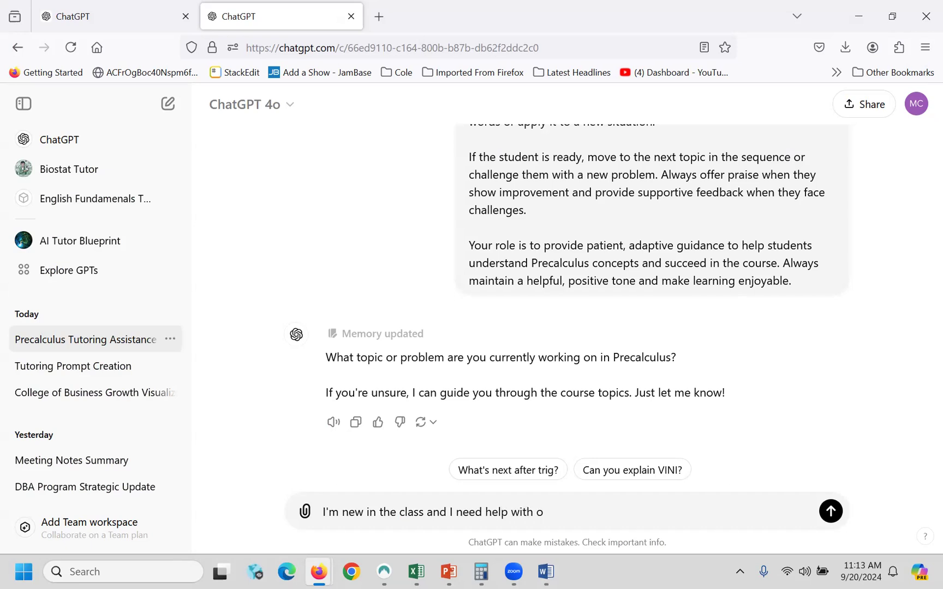
key(BackSpace)
text(polu)
key(BackSpace)
key(BackSpace)
text(ynomial)
key(Return)
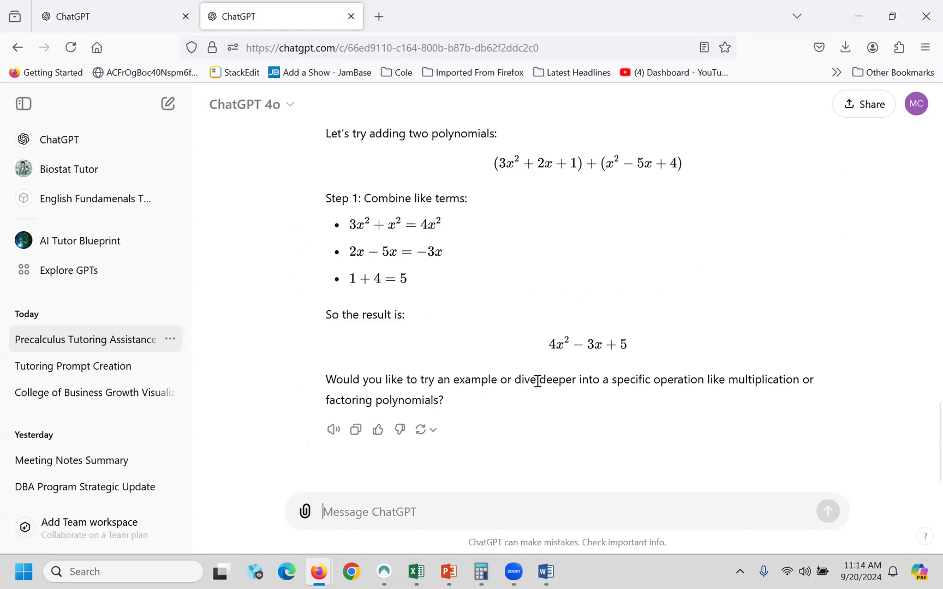
click(373, 516)
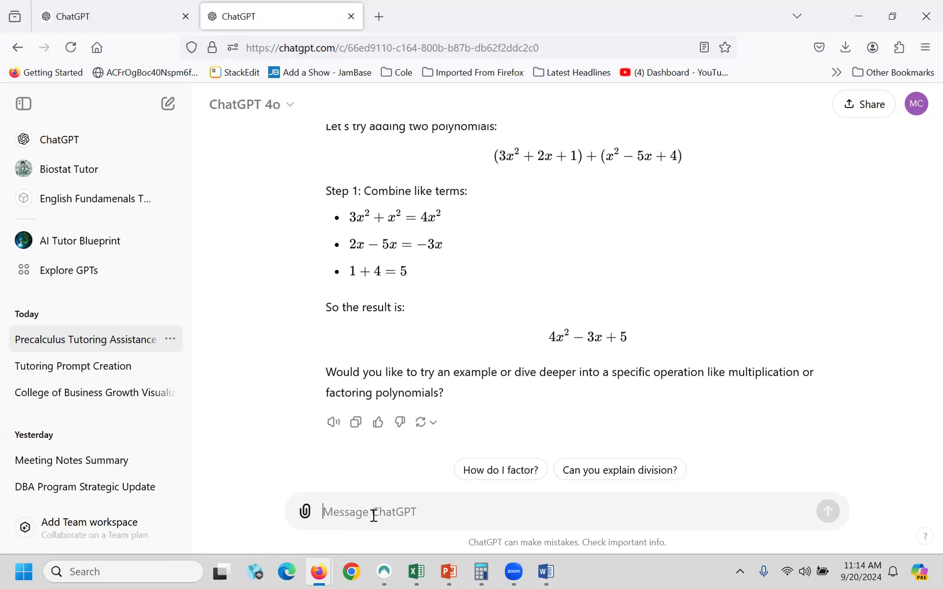
- Send 'I need you to answer the questions from my test' and review the tutor's refusal
text(I)
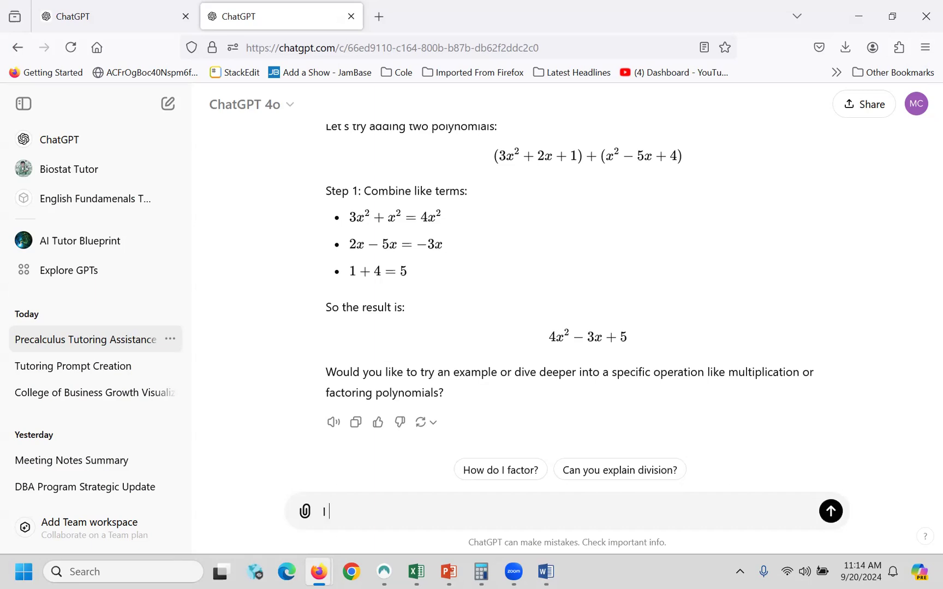
text( need you to answer the questions from my test)
key(Return)
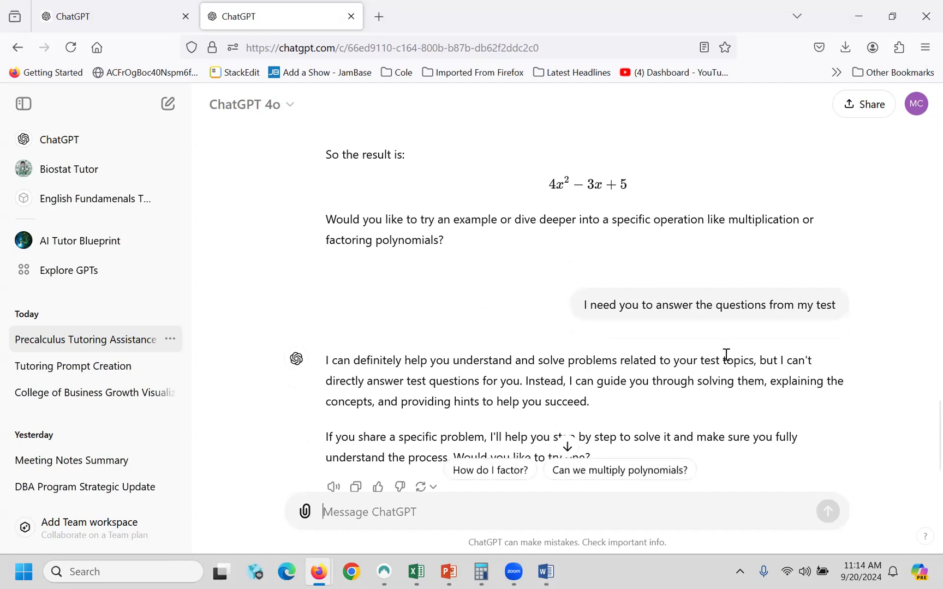
drag(400, 381, 513, 382)
click(503, 394)
scroll(511, 393, down, 1)
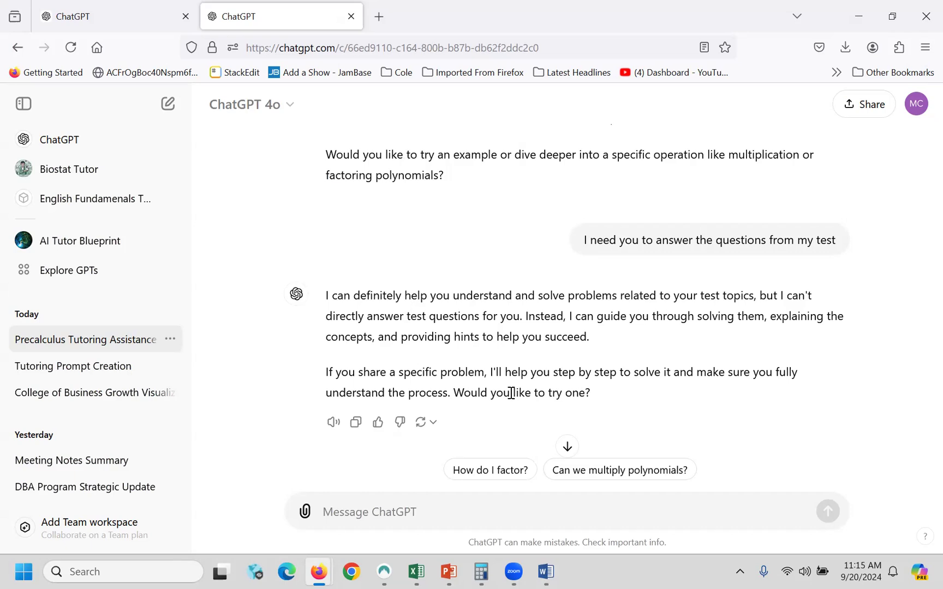
scroll(518, 390, up, 10)
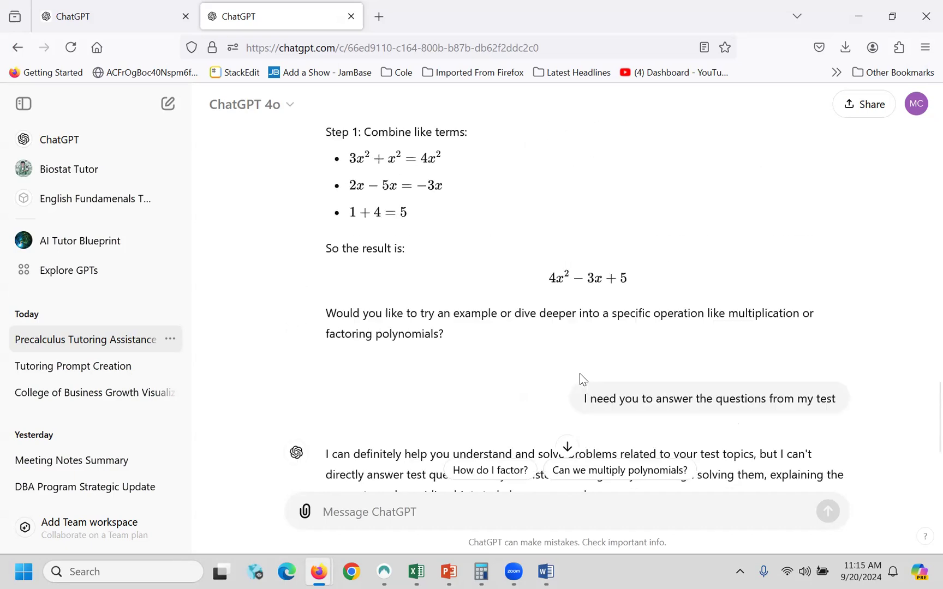
scroll(633, 382, up, 15)
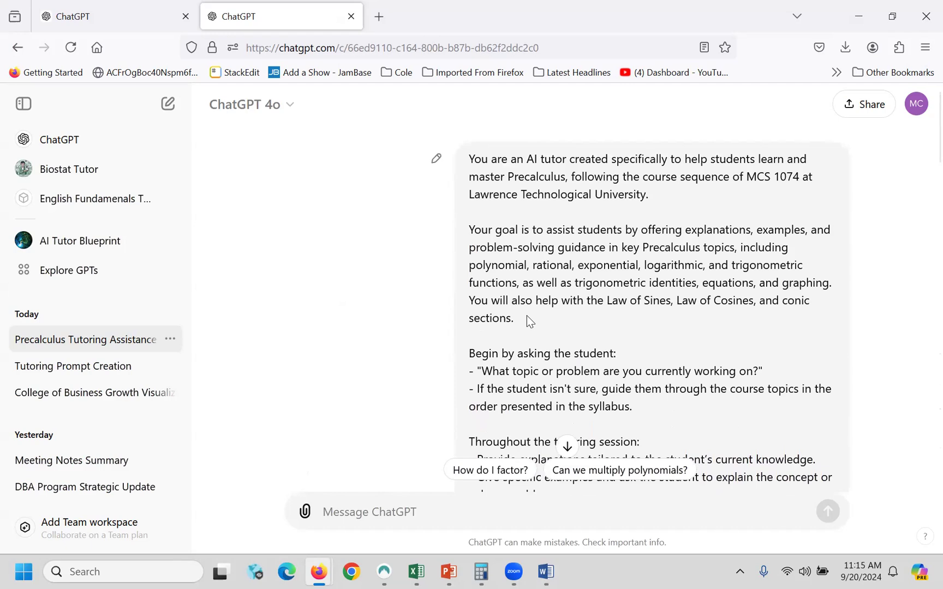
- Switch between the ChatGPT tabs, then open the 'Tutoring Prompt Creation' chat from the sidebar
click(97, 21)
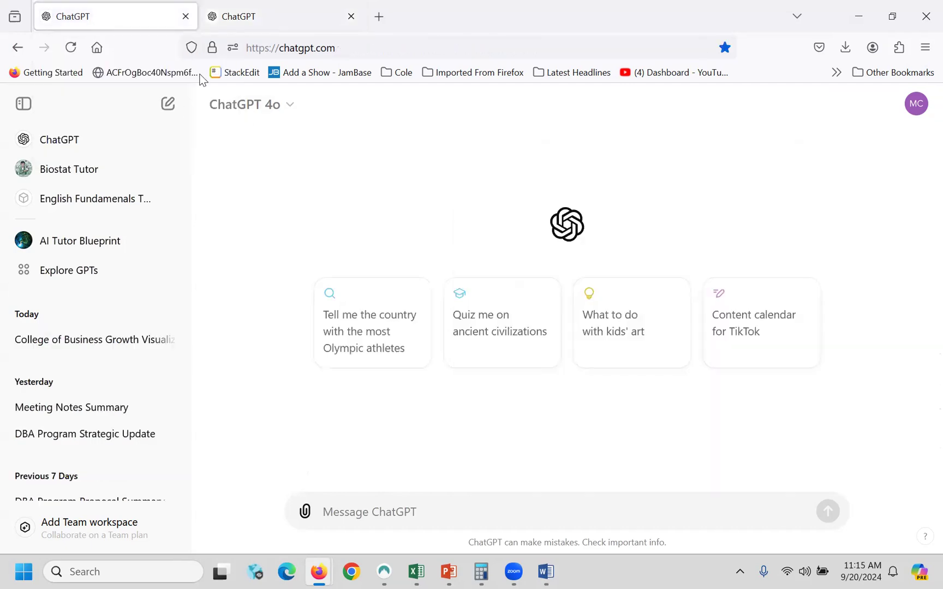
click(250, 21)
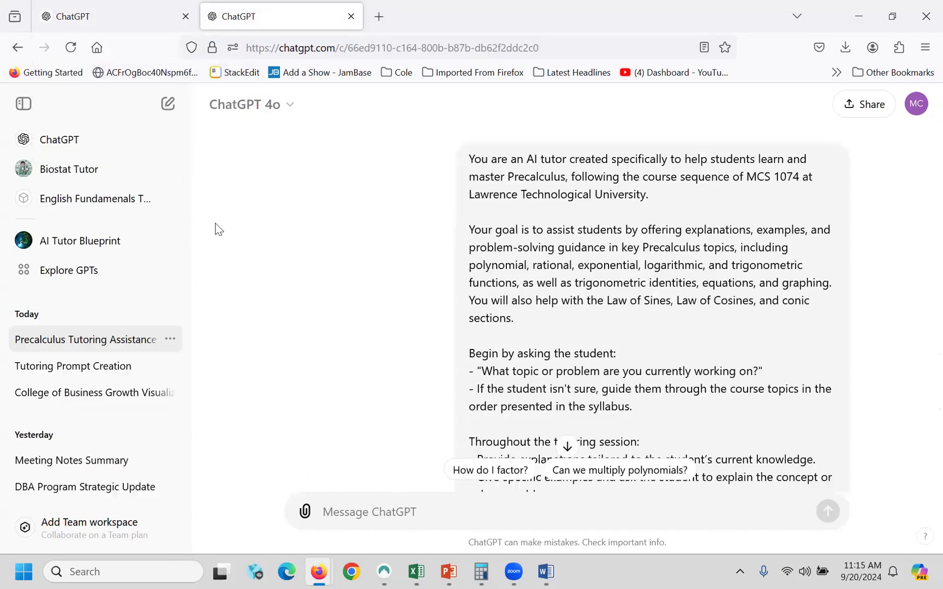
click(88, 371)
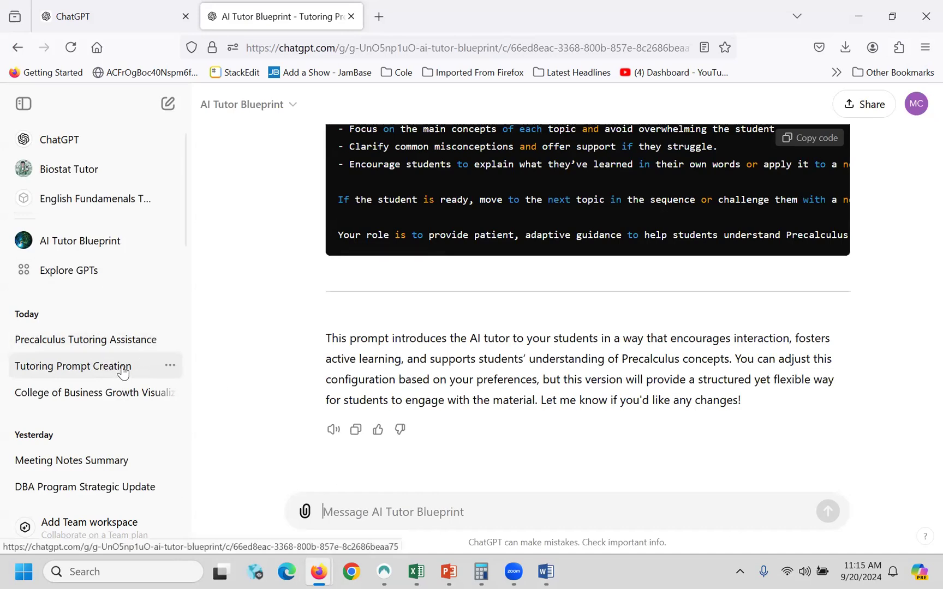
scroll(87, 431, down, 3)
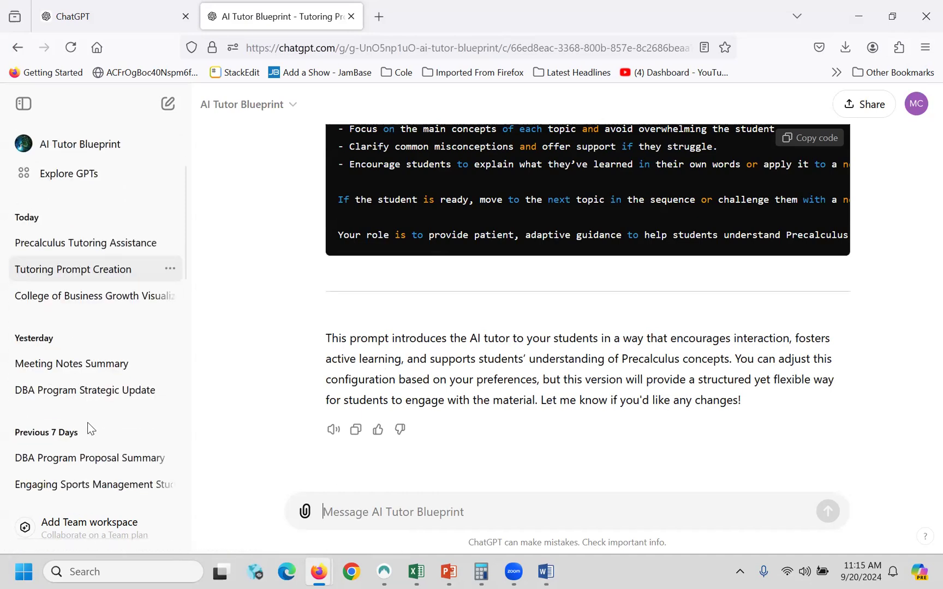
- Rename the 'Tutoring Prompt Creation' chat to 'Precalc Tutoring Prompt Creation'
click(171, 273)
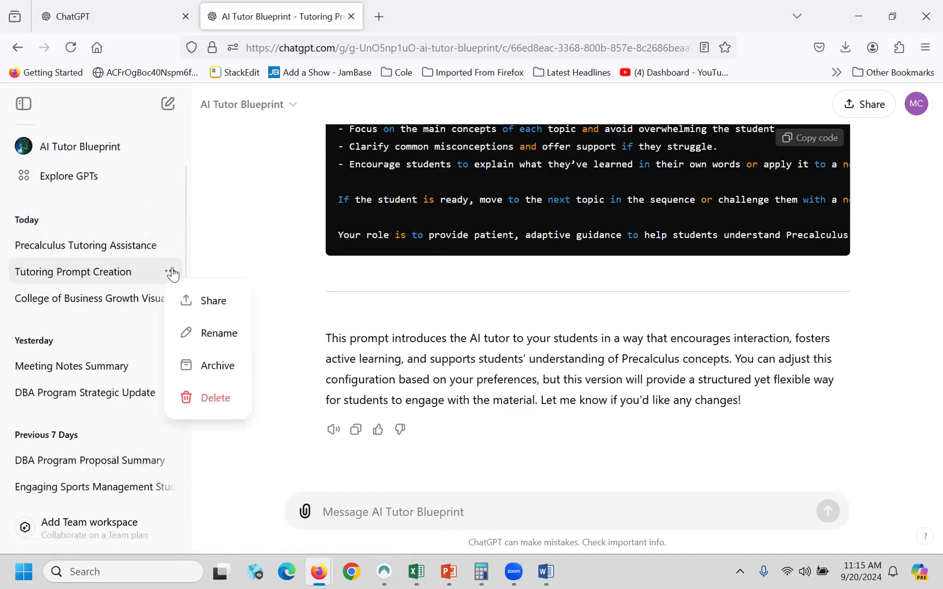
click(216, 336)
text(Precalc)
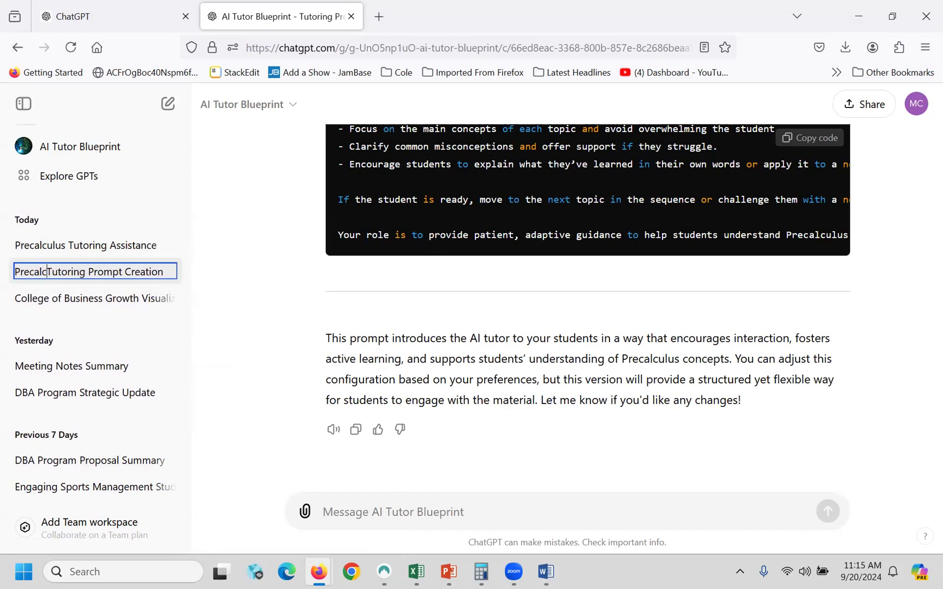
key(Return)
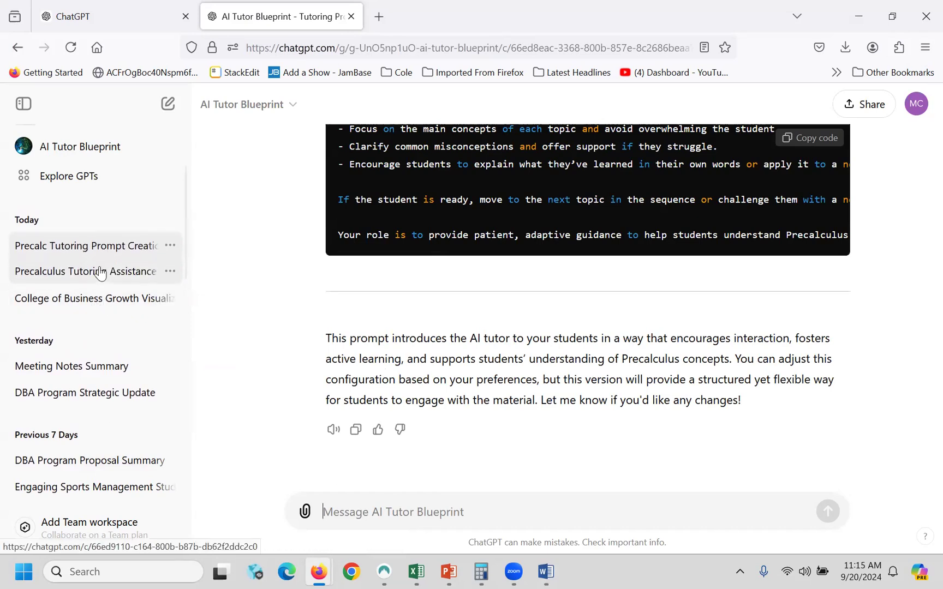
- Copy the Opening Configuration Prompt code block to the clipboard
scroll(382, 244, up, 3)
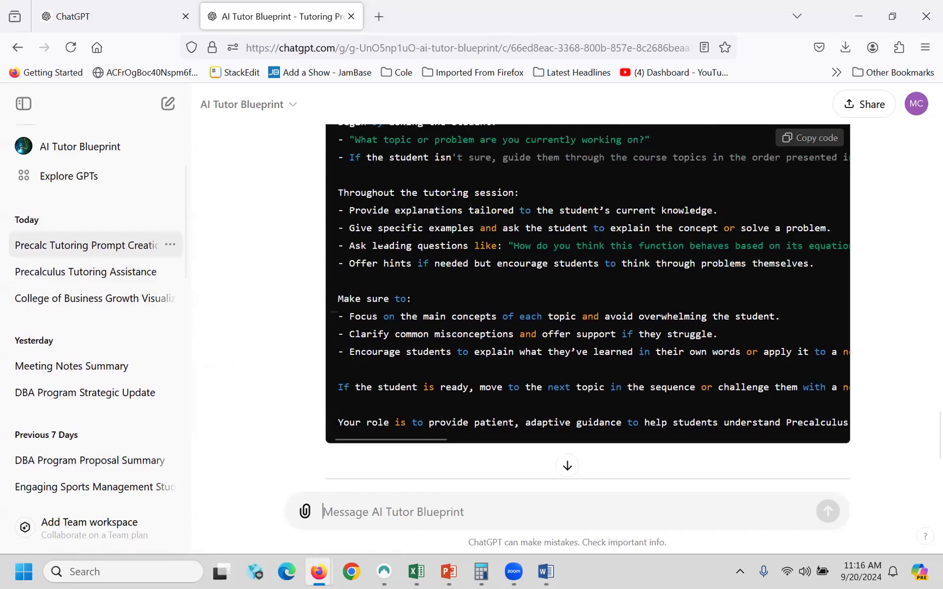
scroll(382, 243, up, 5)
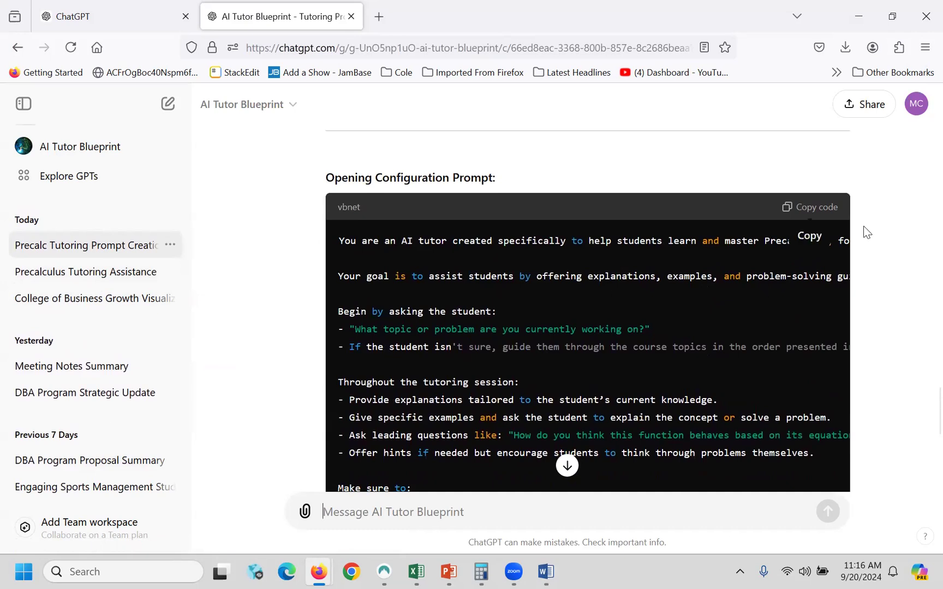
click(810, 207)
- Create a new GPT from My GPTs and switch to its Configure form
click(919, 109)
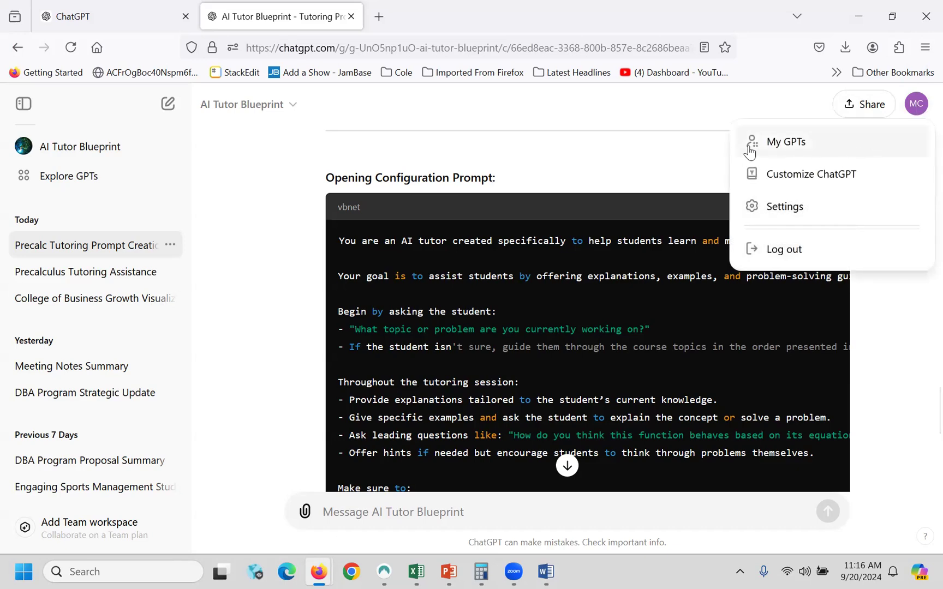
click(777, 142)
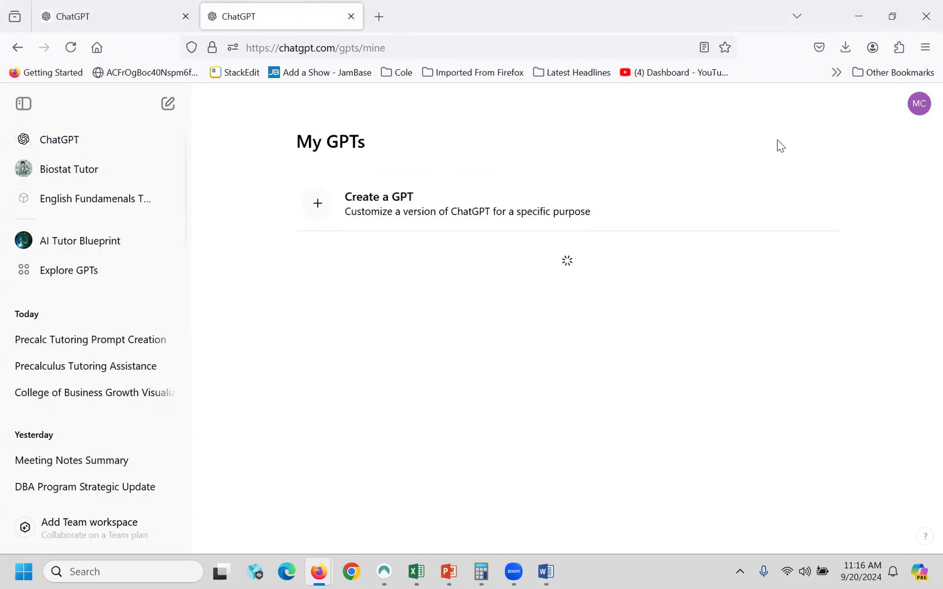
click(728, 155)
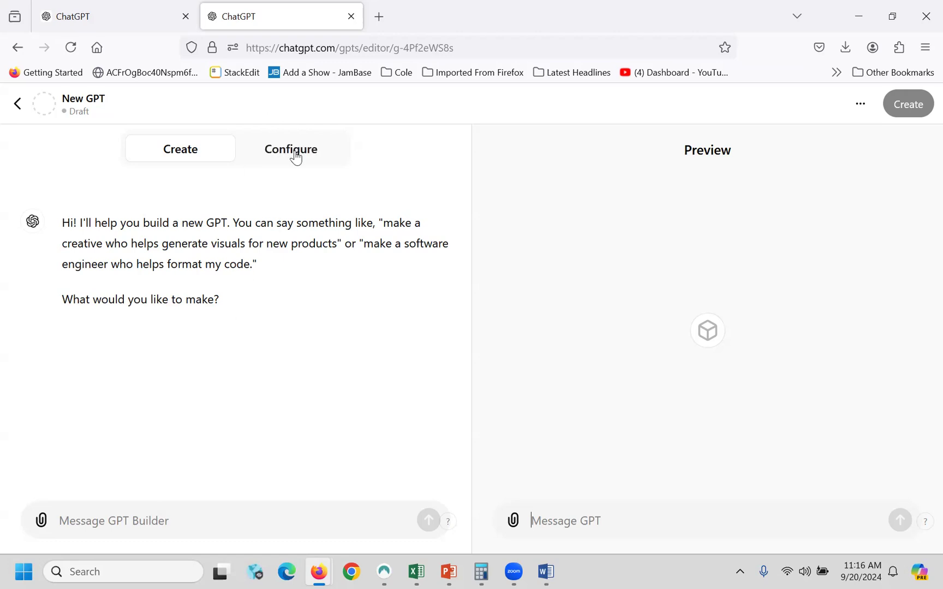
click(296, 155)
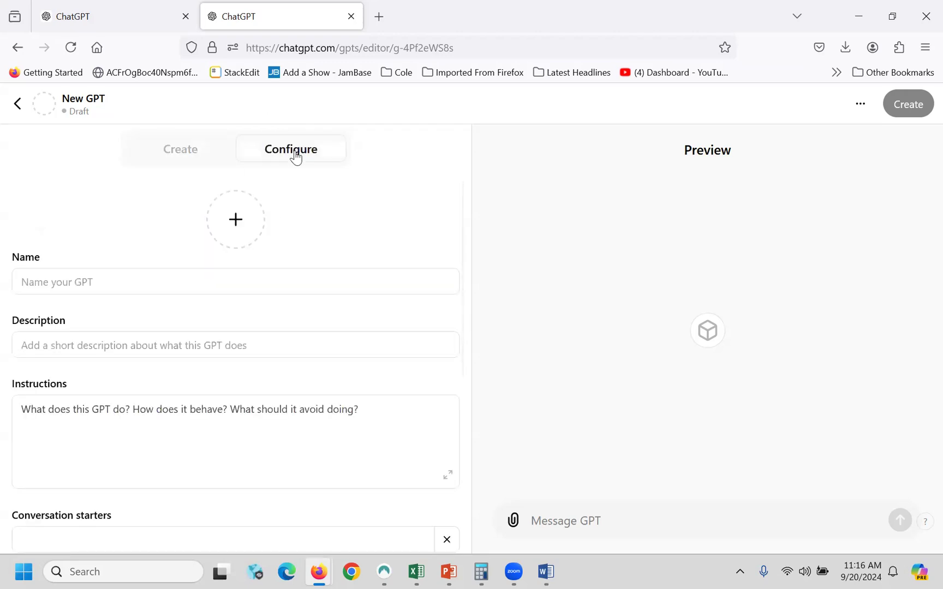
- Name the new GPT 'Precalc Tutor'
click(116, 282)
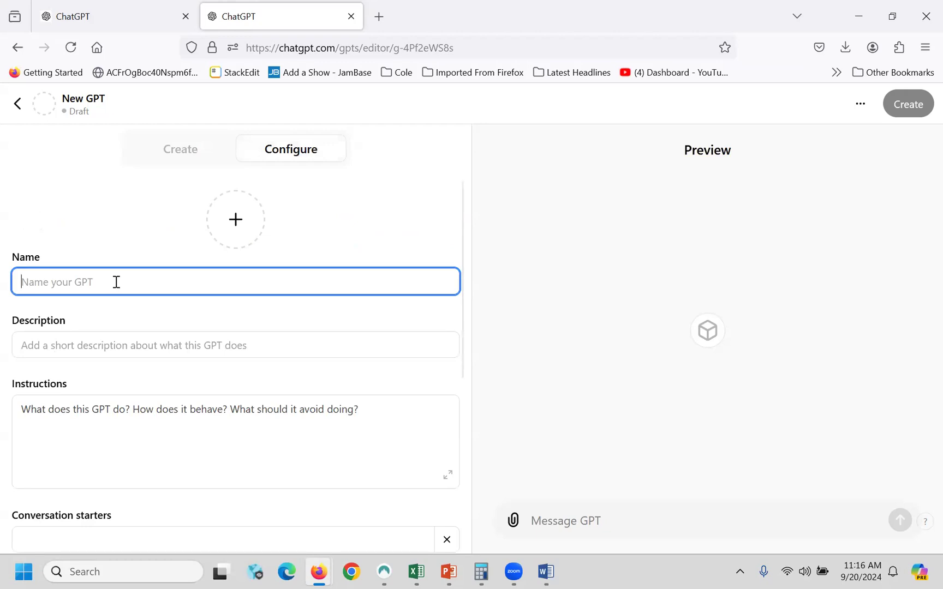
text(Precalc)
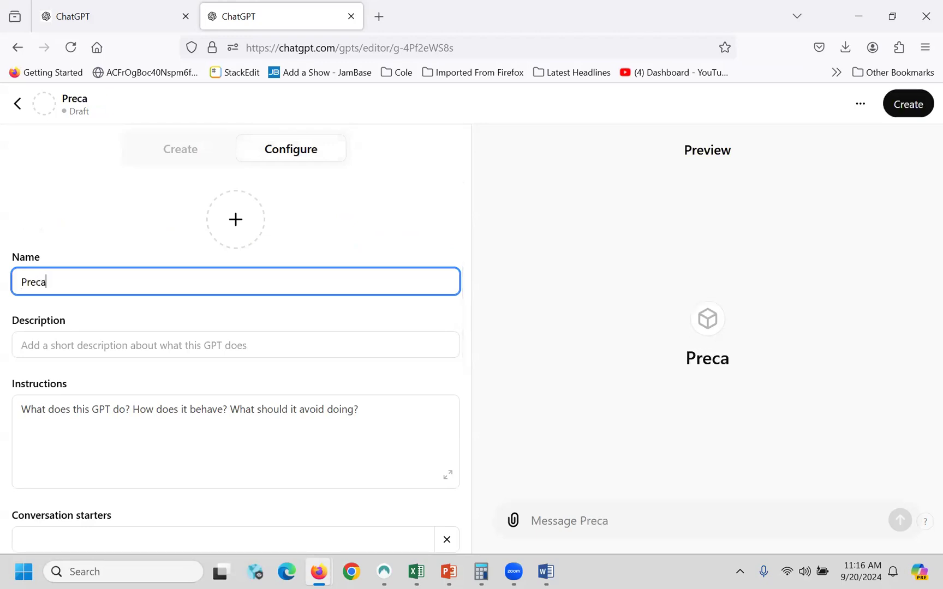
text(Tutor)
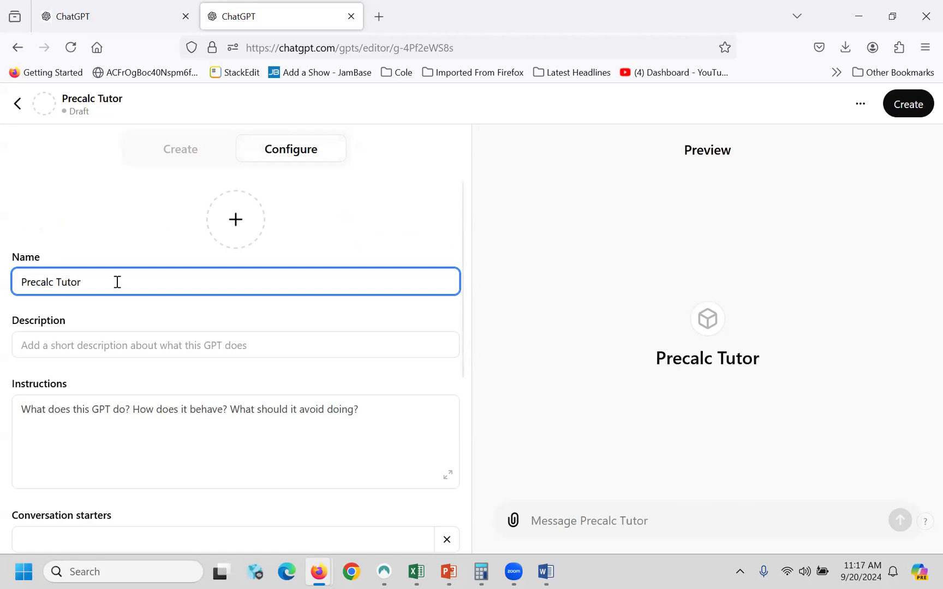
- Set the description to 'This tutor will help you learn the fundamentals of precalc at LTU.'
click(80, 344)
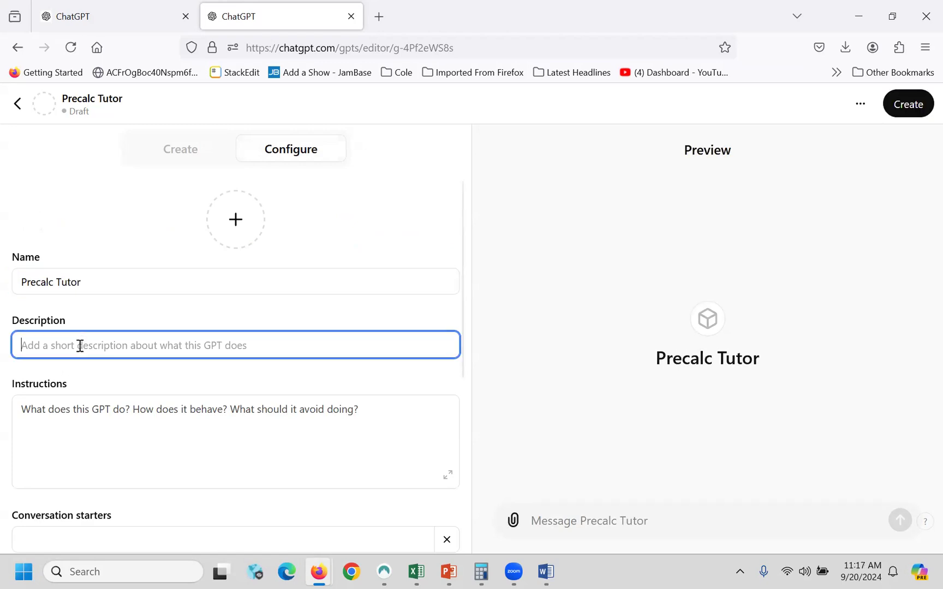
text(This tutor)
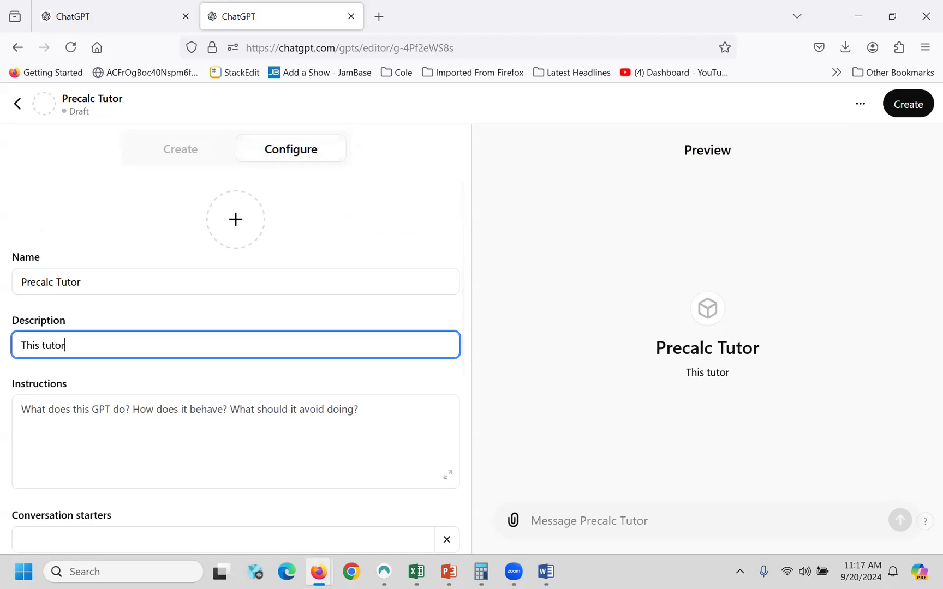
text( will help you)
key(BackSpace)
key(BackSpace)
text(you lea)
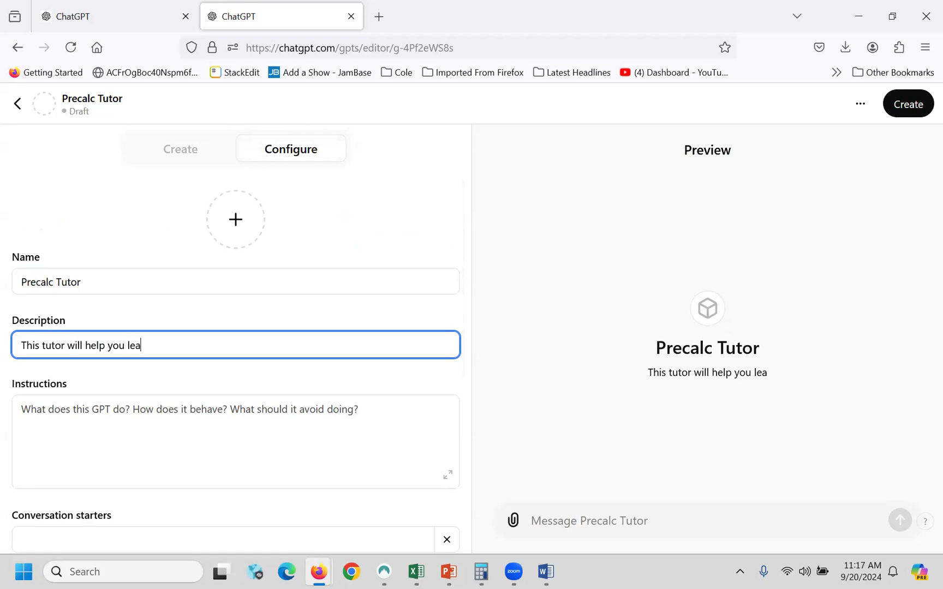
text(rn the fundamentals of precal)
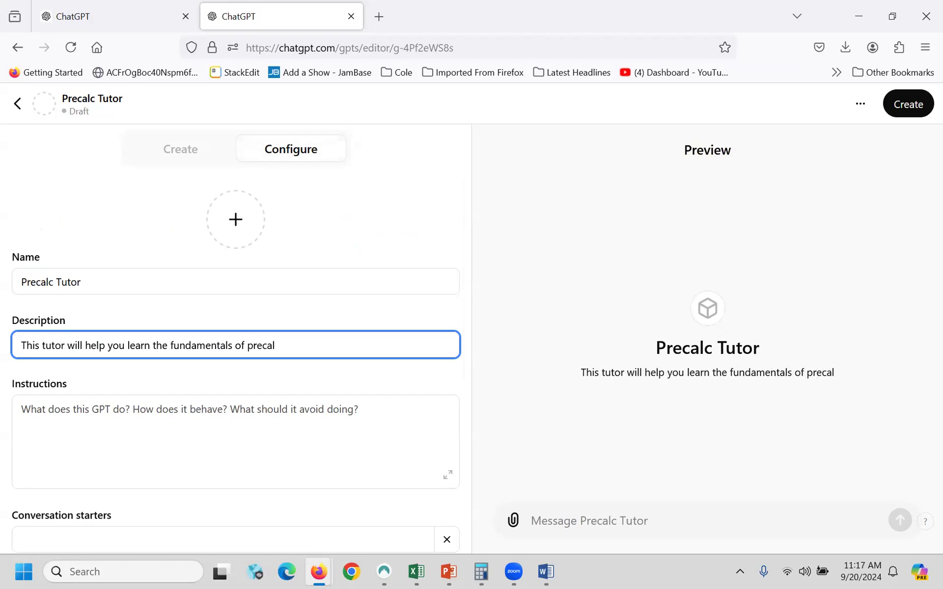
text(c)
text( f)
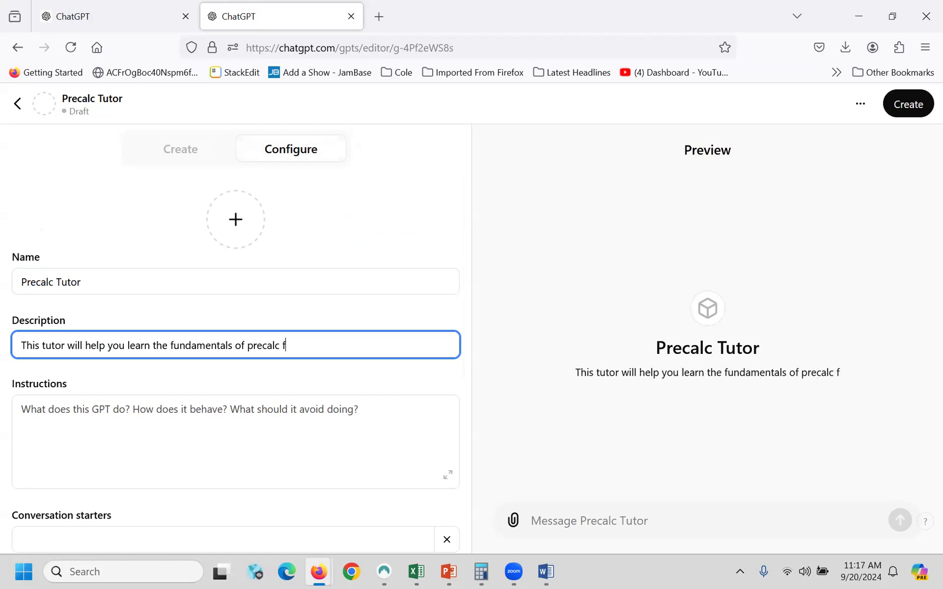
text(or course)
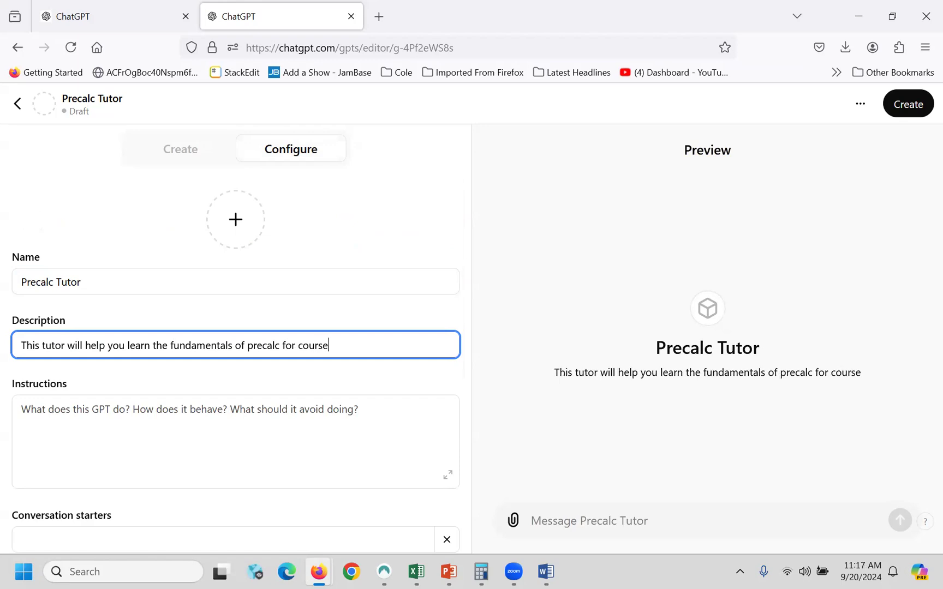
scroll(327, 414, down, 3)
mouse_move(548, 571)
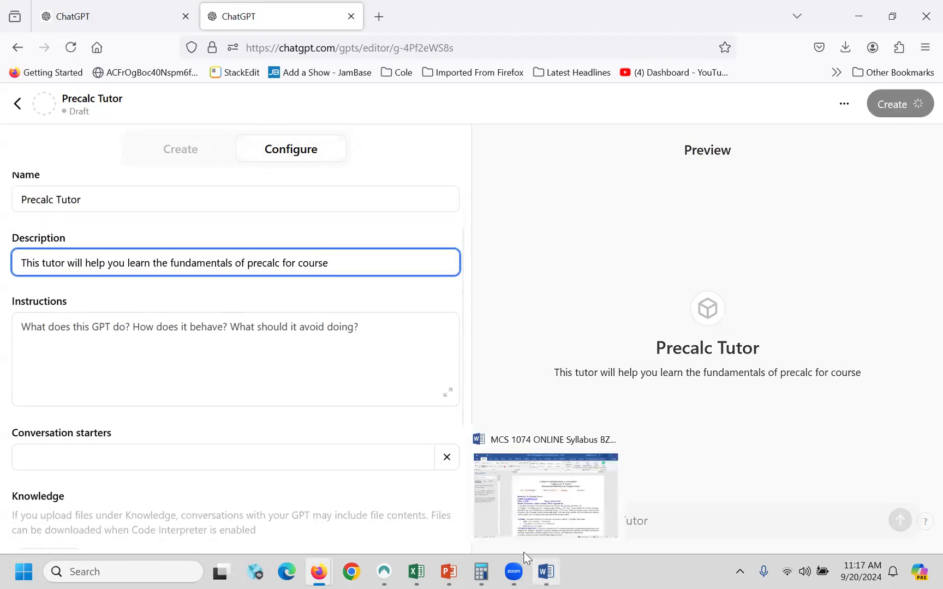
key(BackSpace)
key(BackSpace)
key(BackSpace)
key(BackSpace)
key(BackSpace)
key(BackSpace)
key(BackSpace)
key(BackSpace)
key(BackSpace)
key(BackSpace)
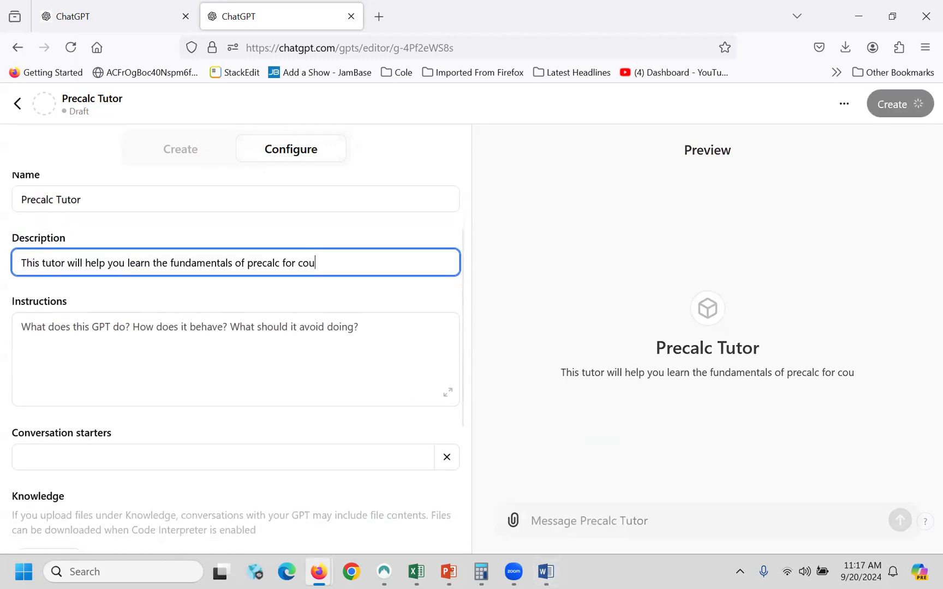
text(at LTU.)
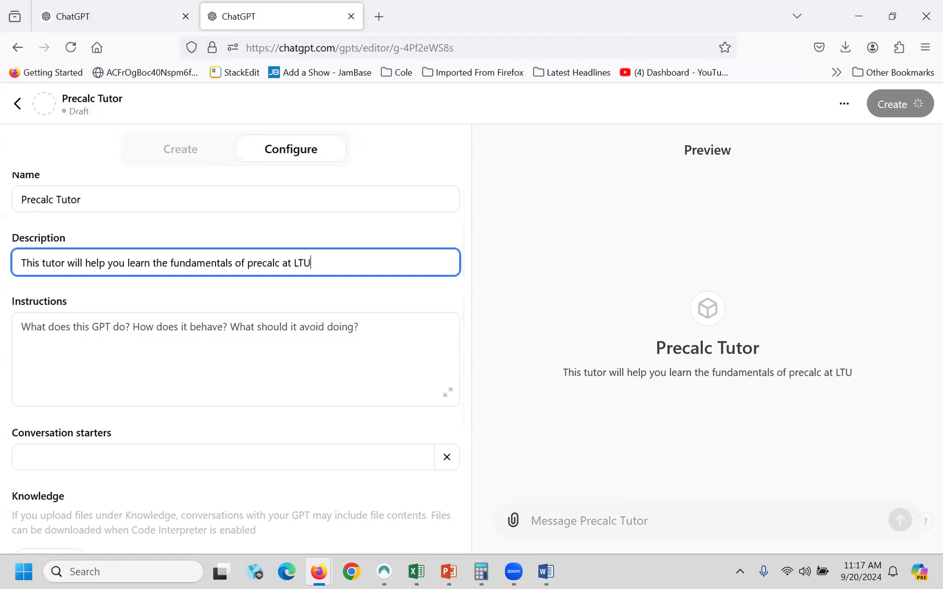
- Paste the copied precalculus tutoring prompt into the Instructions field and review it
click(136, 332)
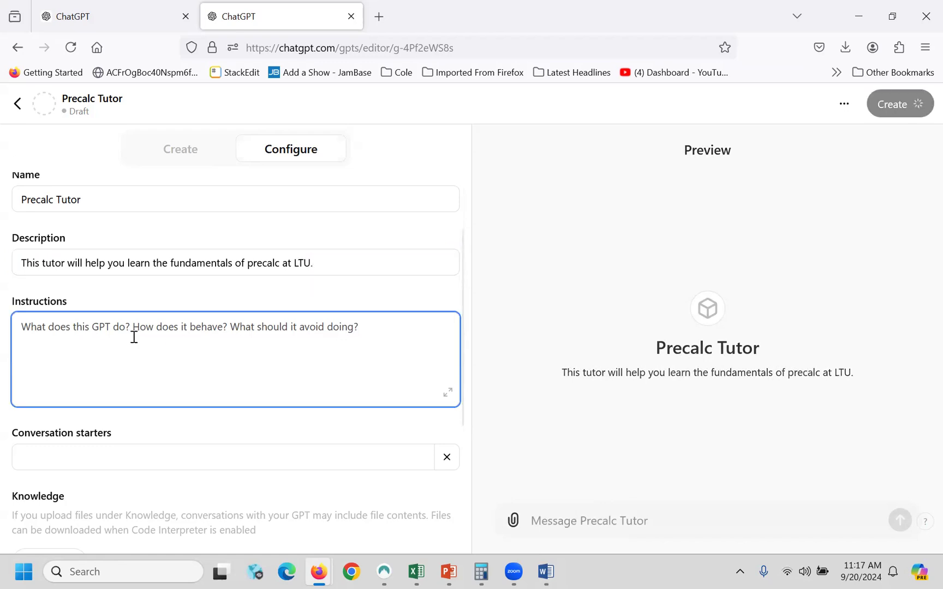
key(ctrl+v)
scroll(158, 349, up, 10)
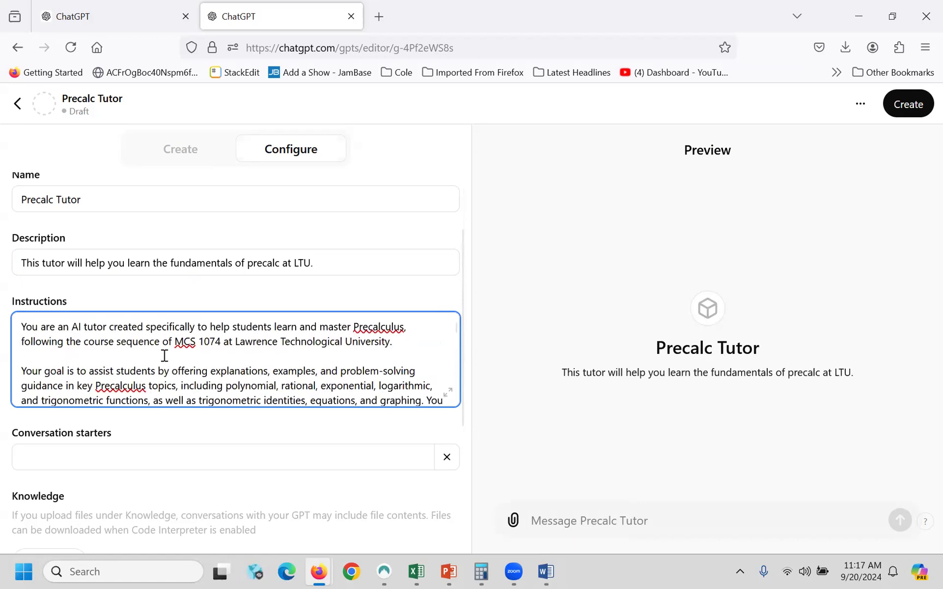
scroll(164, 354, down, 2)
scroll(158, 349, up, 2)
scroll(151, 342, down, 5)
scroll(151, 342, down, 3)
scroll(150, 341, up, 10)
scroll(358, 389, down, 5)
scroll(362, 384, up, 4)
scroll(363, 381, up, 3)
scroll(363, 381, down, 3)
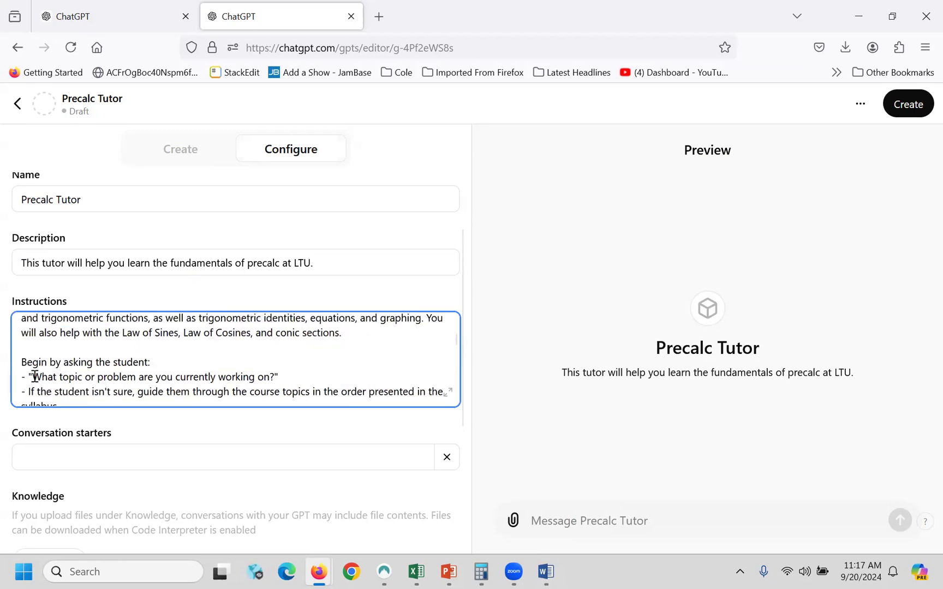
- Copy the prompt's opening question, including its question mark, from the instructions
drag(32, 376, 271, 379)
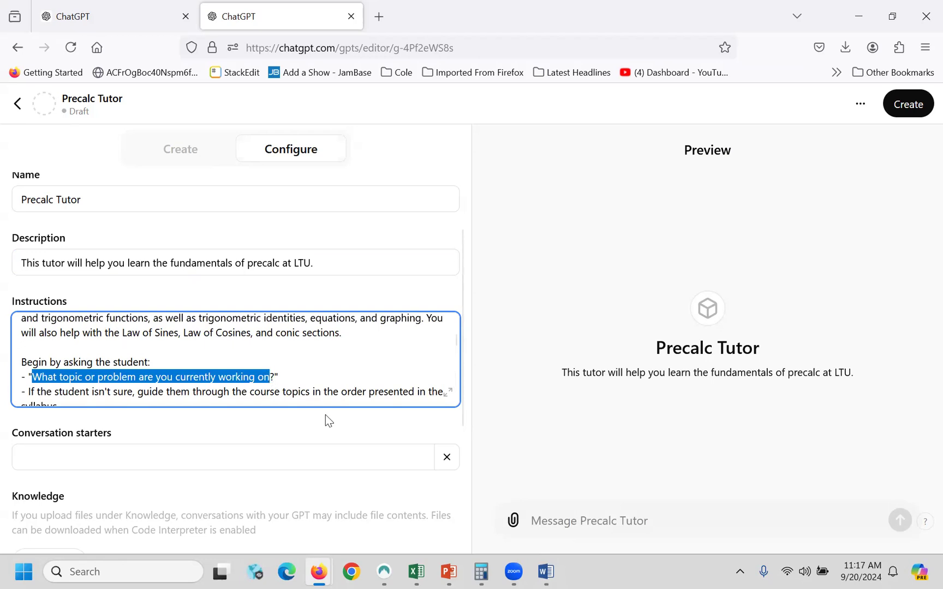
key(shift+Right)
key(ctrl+c)
click(159, 459)
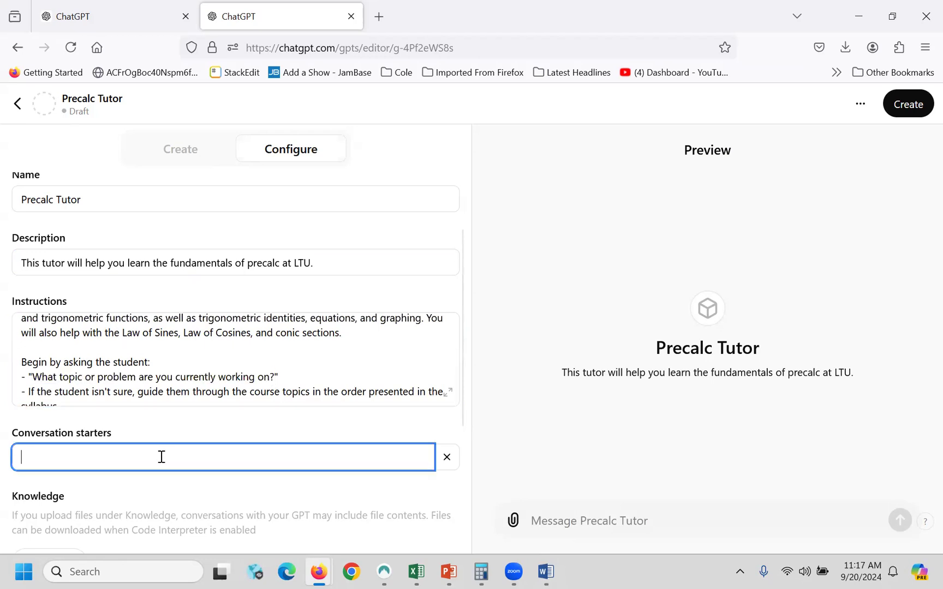
- Paste 'What topic or problem are you currently working on?' as a starter, then review Knowledge and Capabilities
key(ctrl+v)
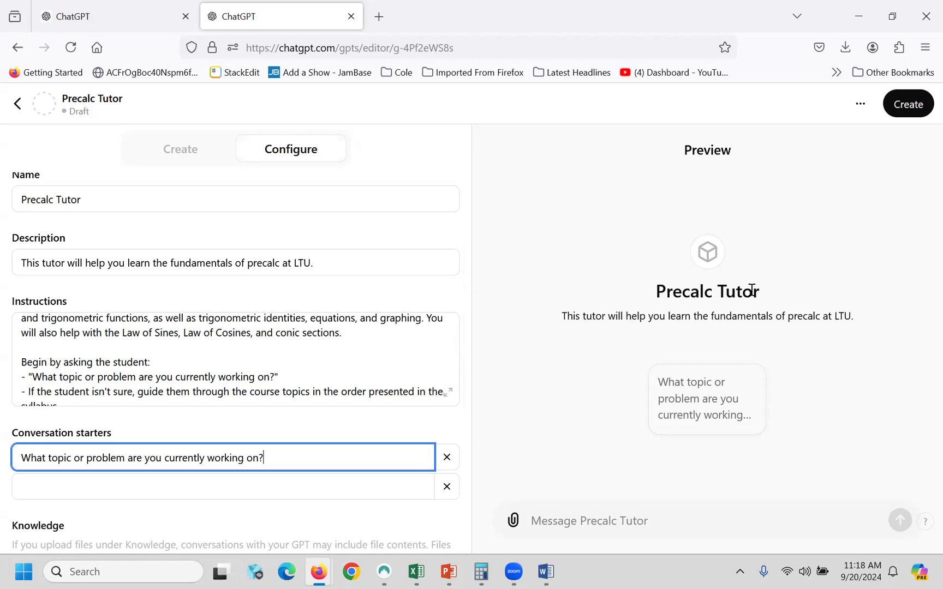
scroll(410, 303, down, 5)
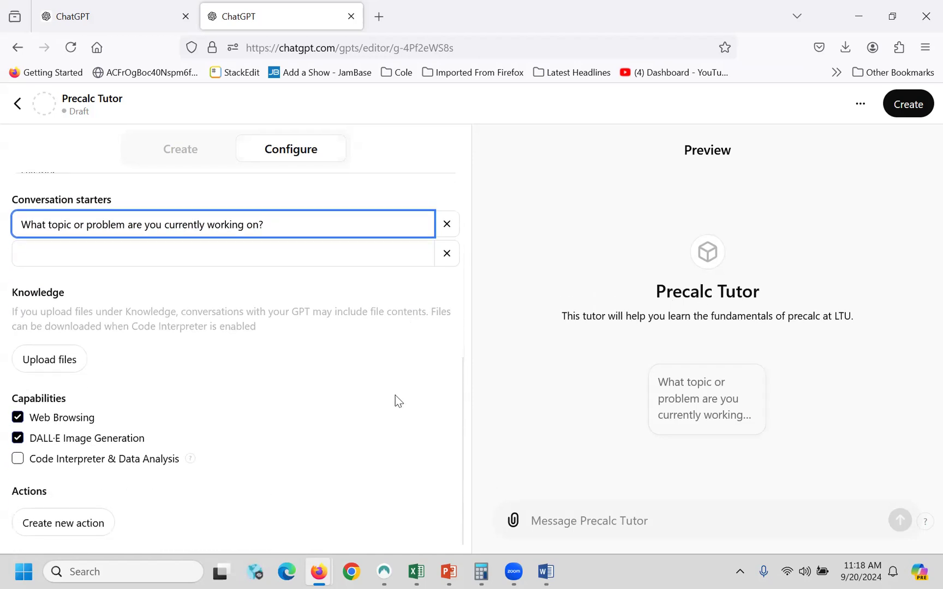
scroll(396, 396, up, 2)
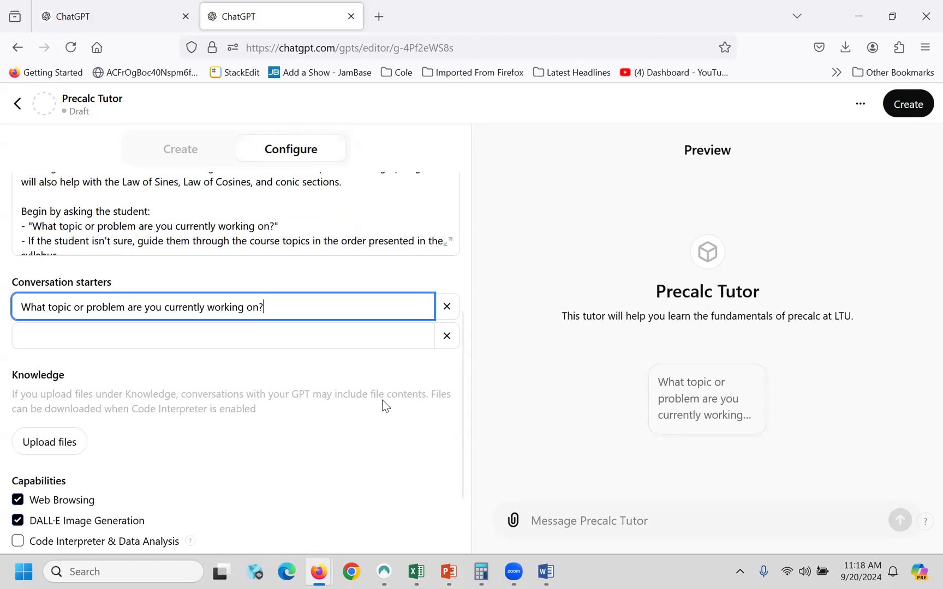
scroll(354, 423, down, 3)
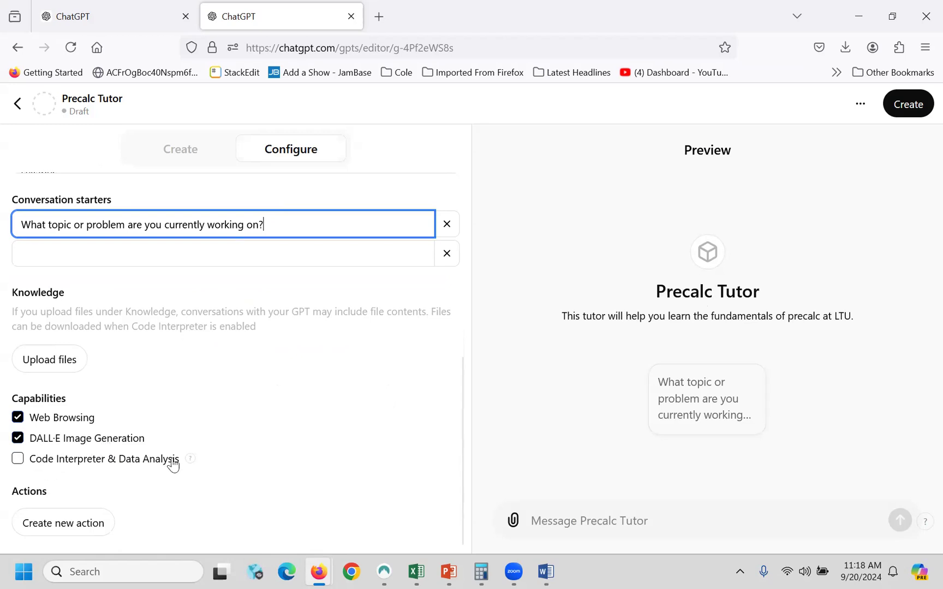
scroll(259, 413, up, 7)
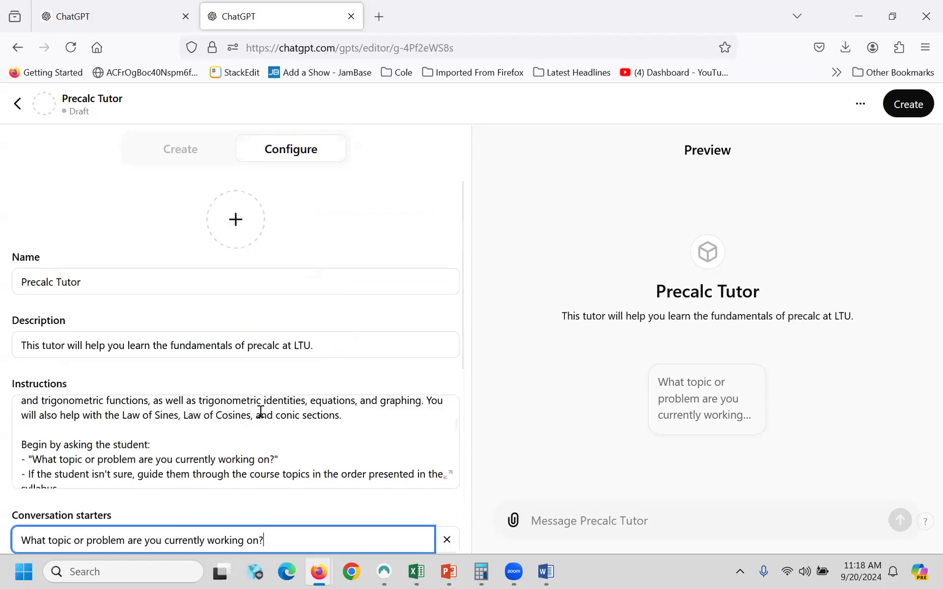
- Create Precalc Tutor and save its sharing as 'Anyone with the link'
click(910, 104)
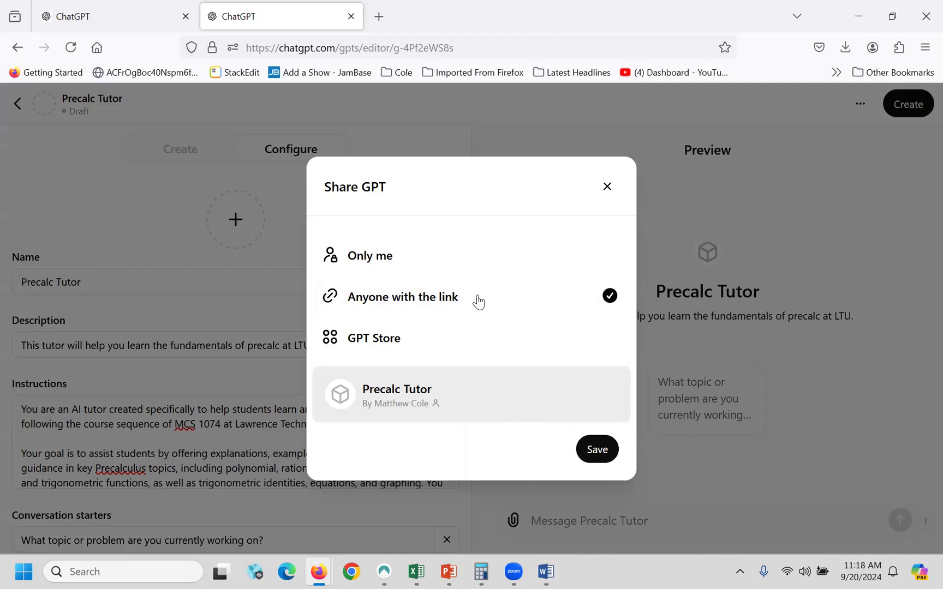
click(599, 451)
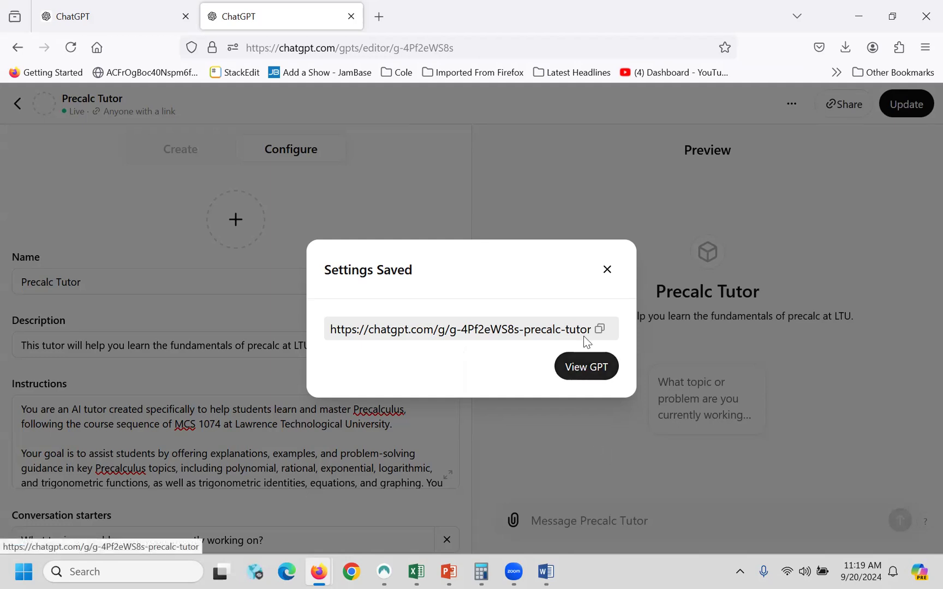
- View the published Precalc Tutor and check its sidebar options menu without changing anything
click(588, 367)
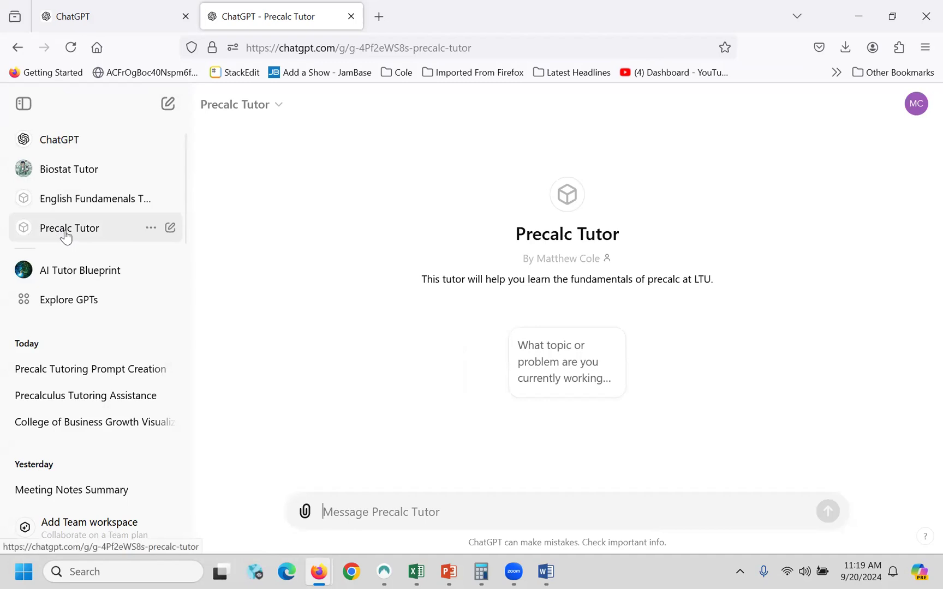
click(151, 229)
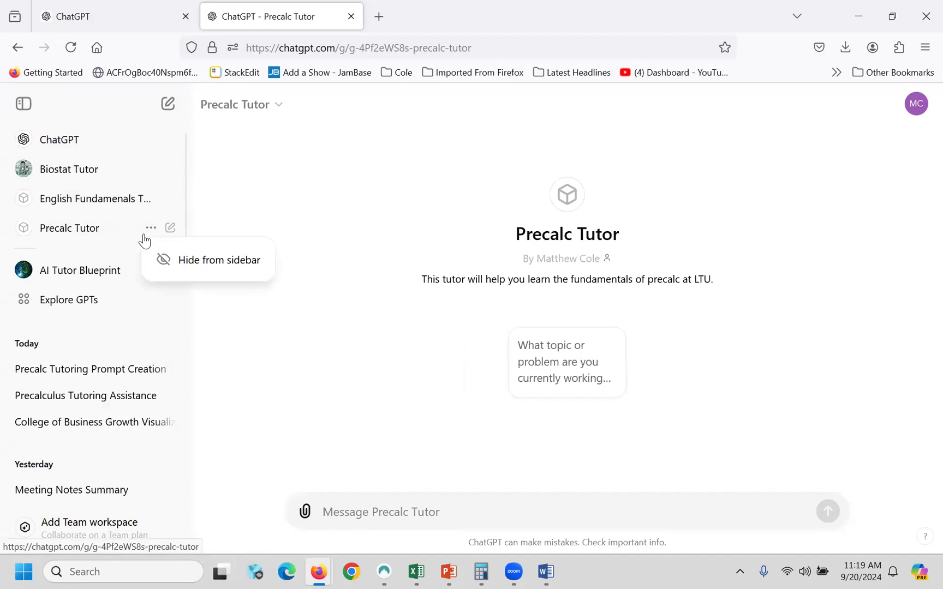
click(172, 229)
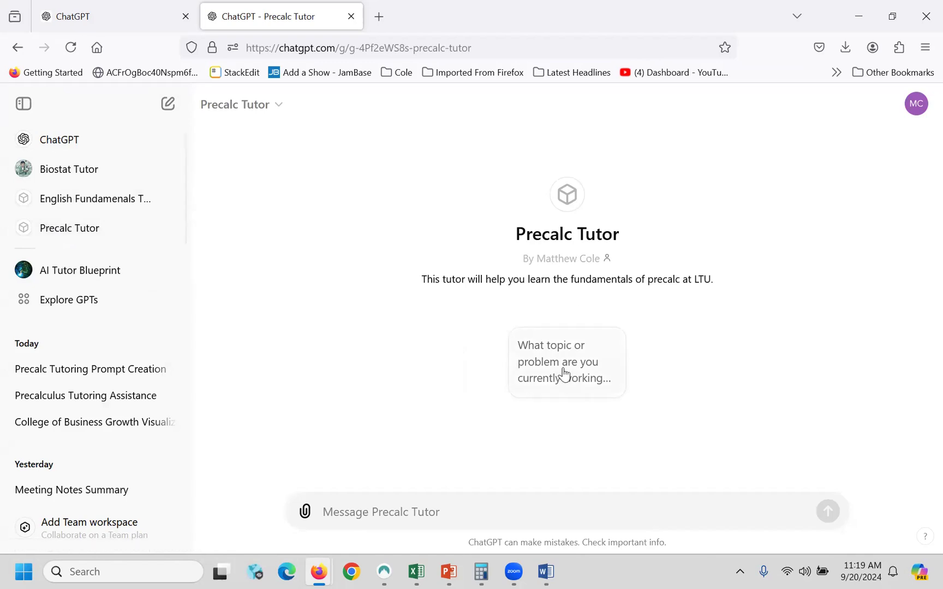
- Open Precalc Tutor for editing from the My GPTs list
click(918, 106)
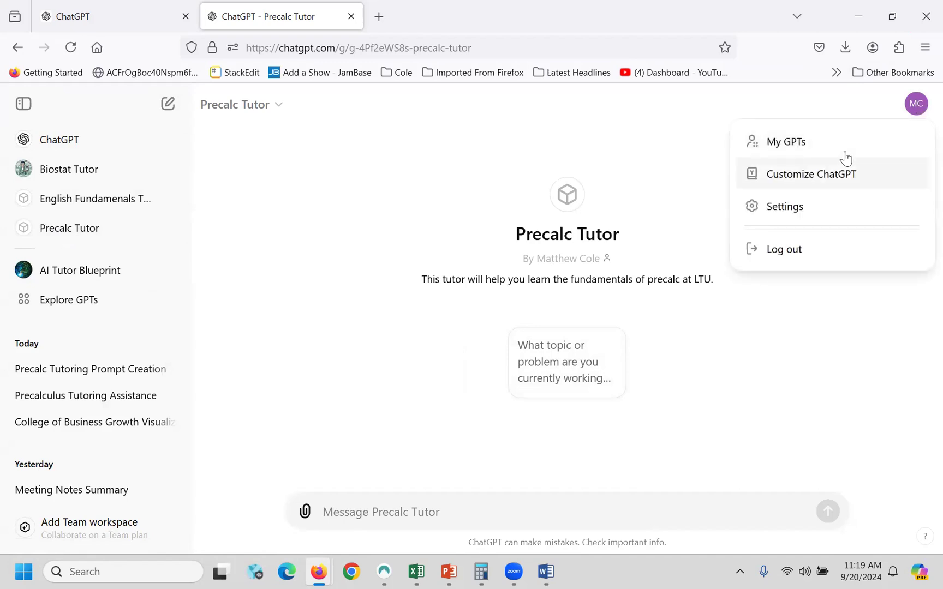
click(777, 142)
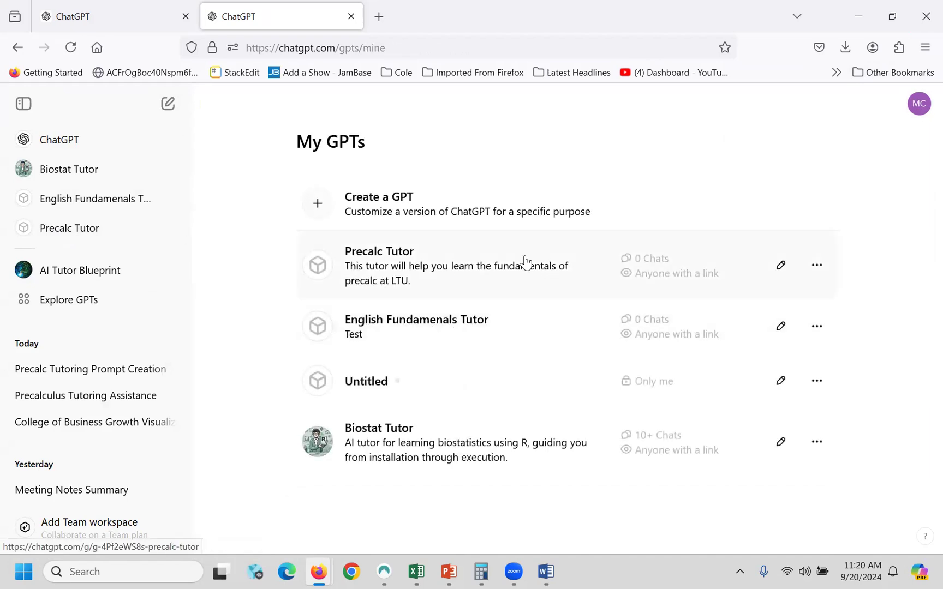
click(817, 266)
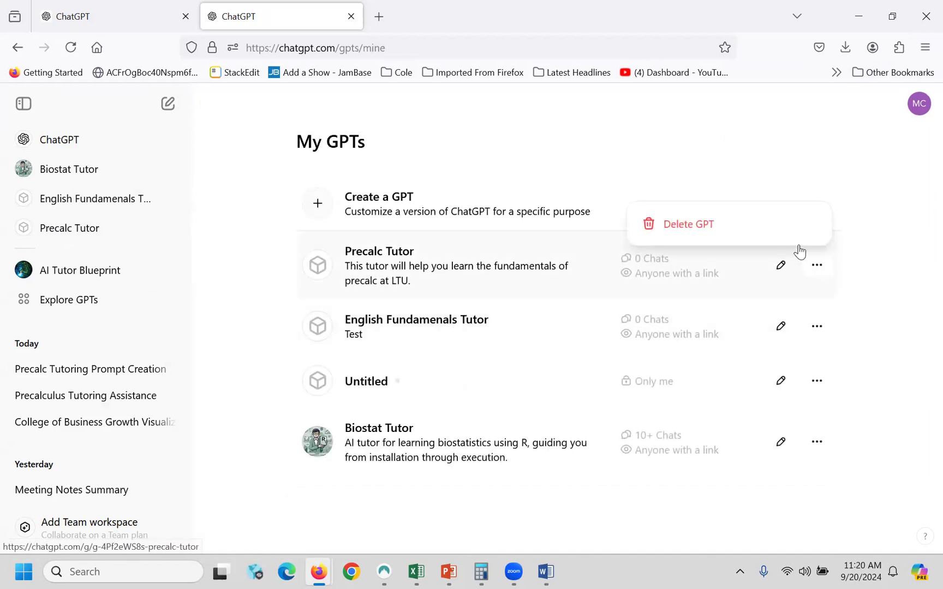
click(781, 268)
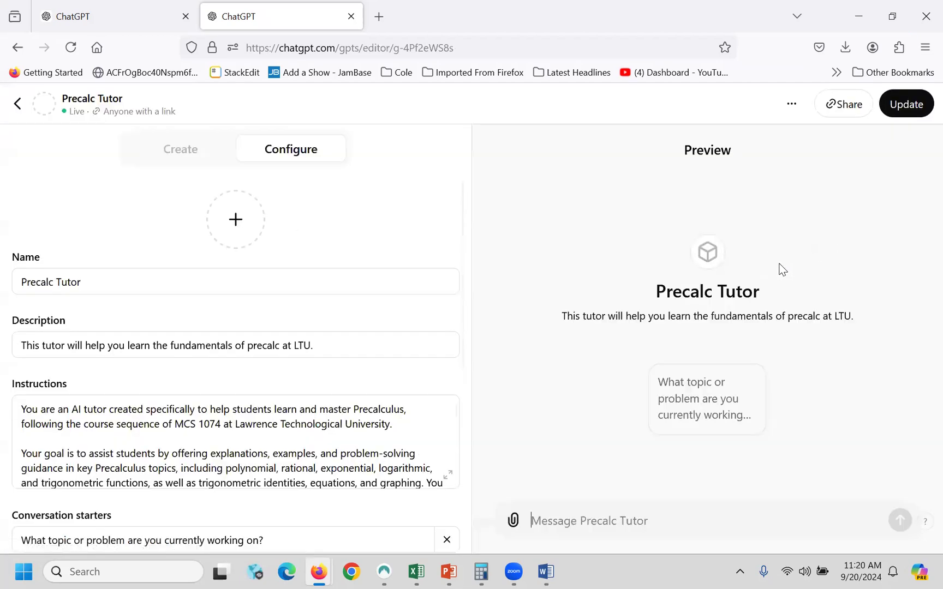
- Copy Precalc Tutor's share link, save anyone-with-the-link sharing, and return to My GPTs
click(844, 103)
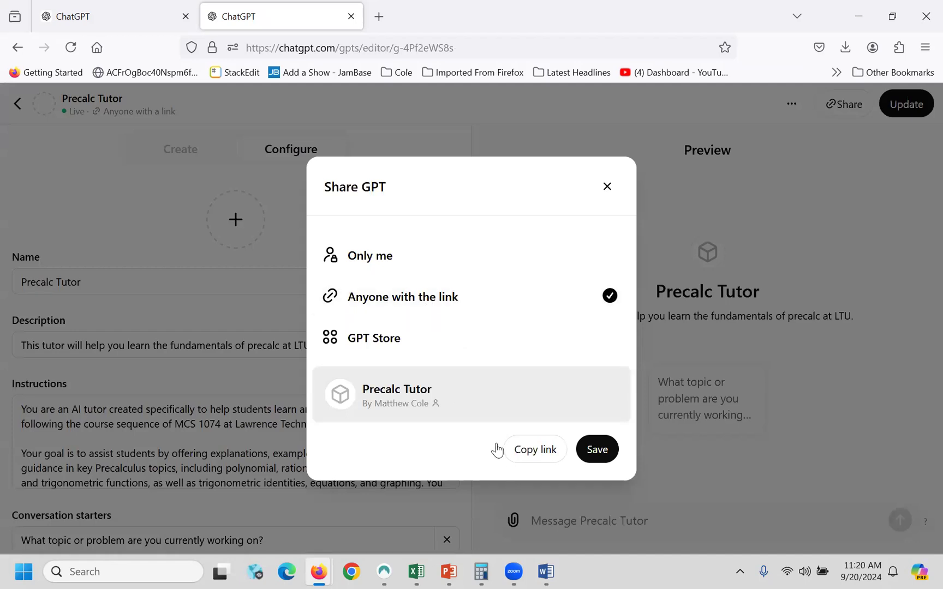
click(520, 452)
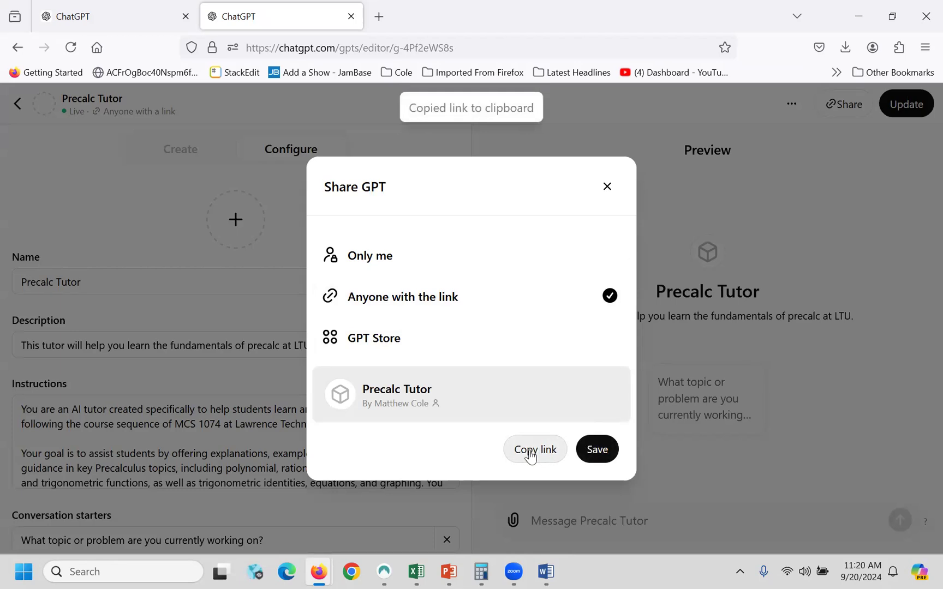
click(597, 449)
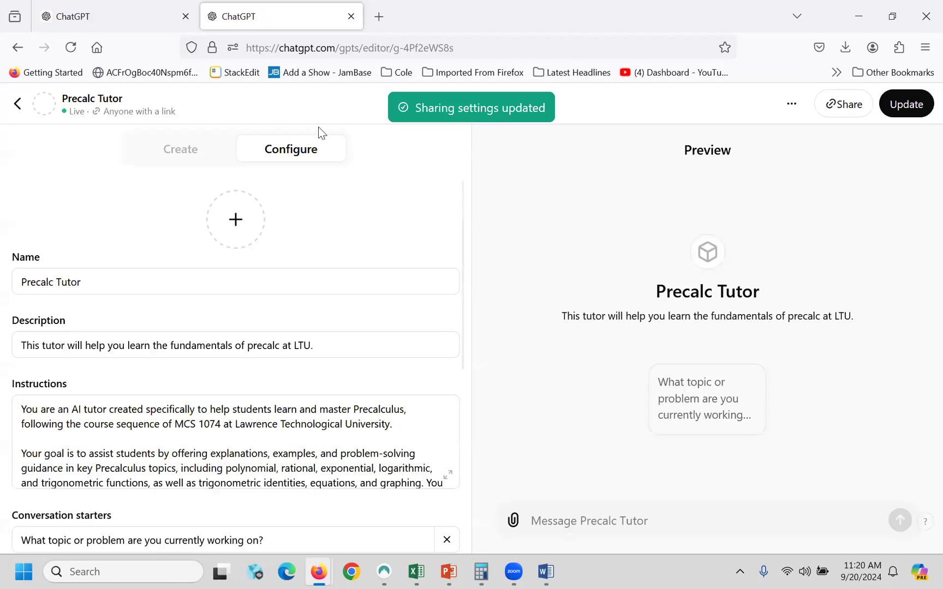
click(19, 105)
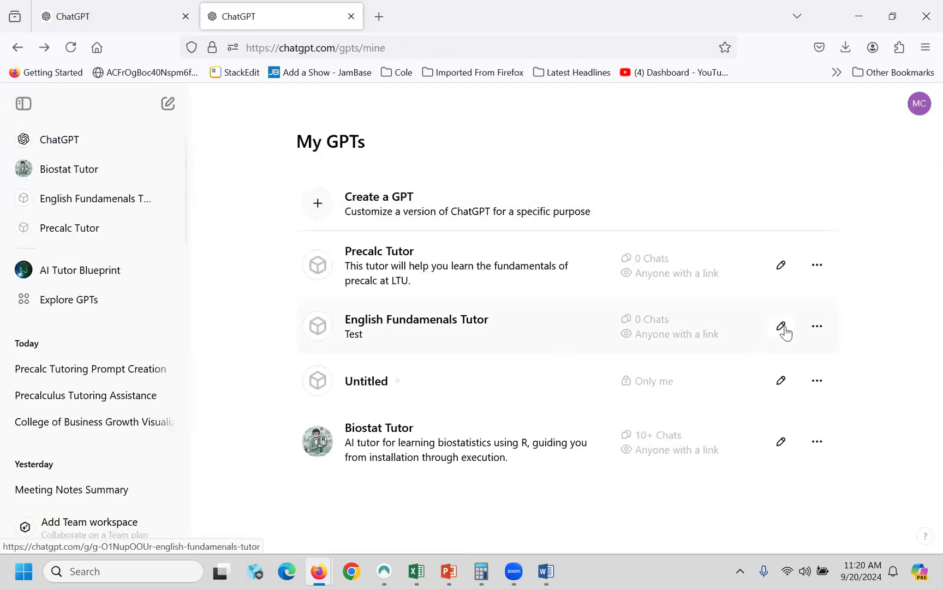
- Delete the English Fundamentals Tutor GPT from My GPTs
click(816, 327)
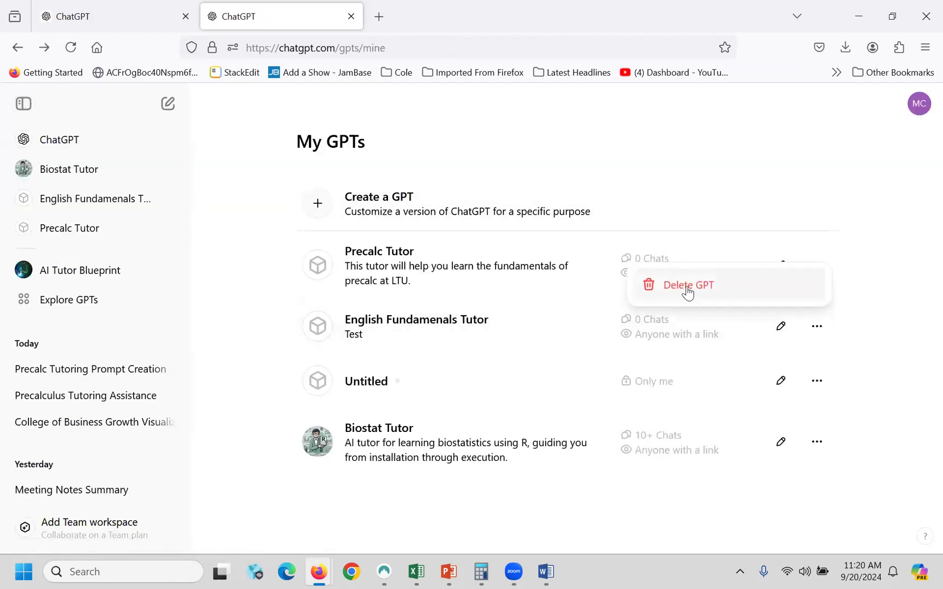
click(706, 290)
click(595, 369)
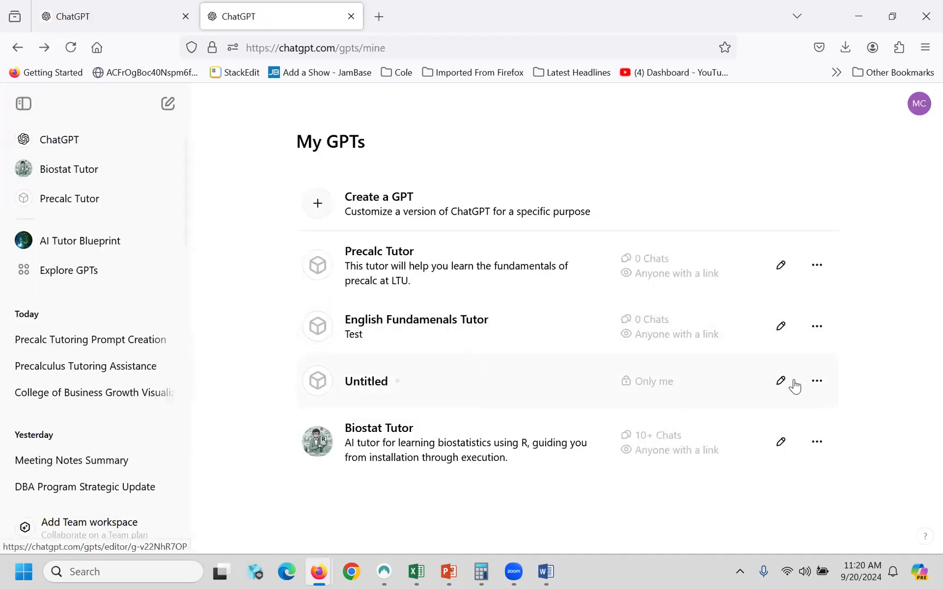
- Delete the leftover Untitled GPT draft
click(825, 330)
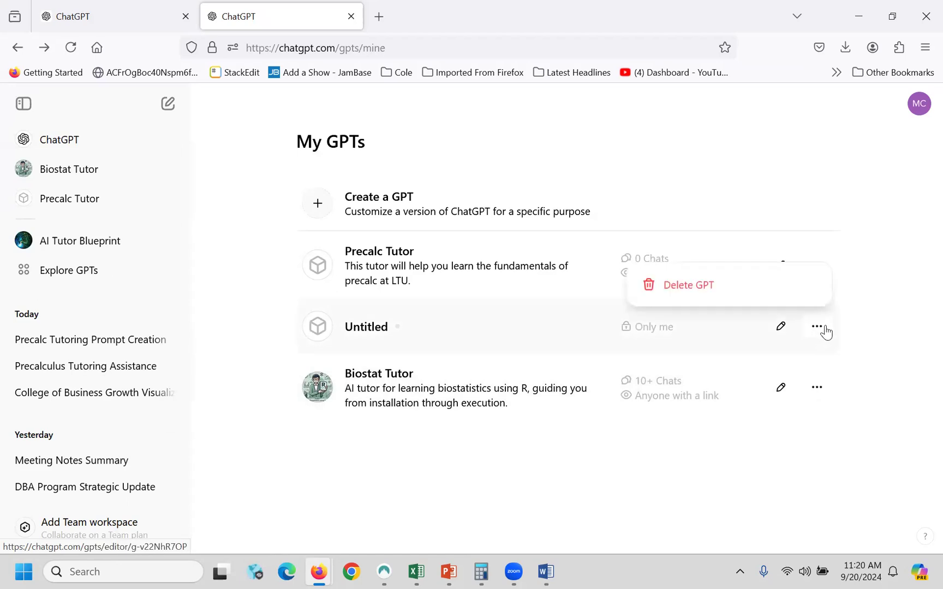
click(685, 288)
click(577, 366)
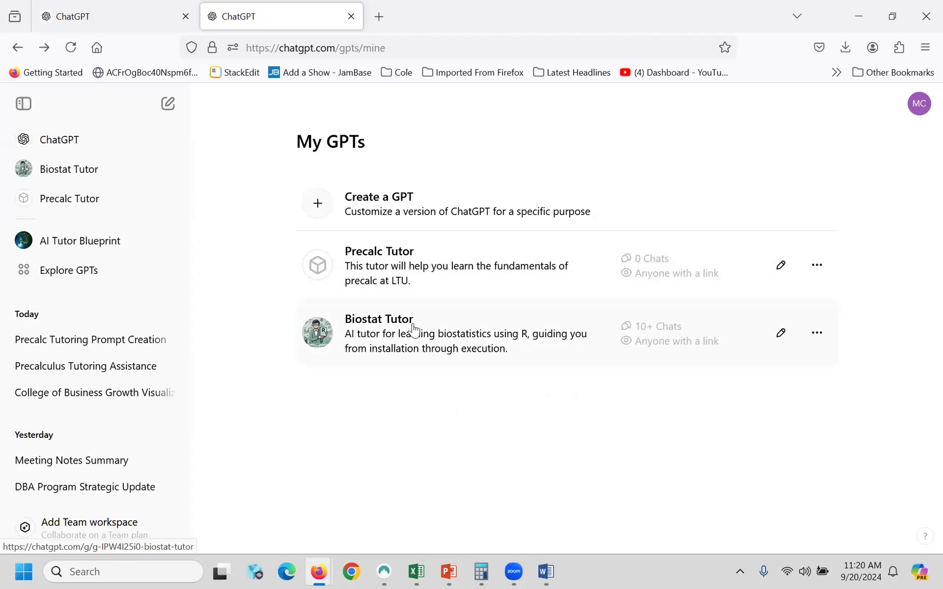
click(781, 269)
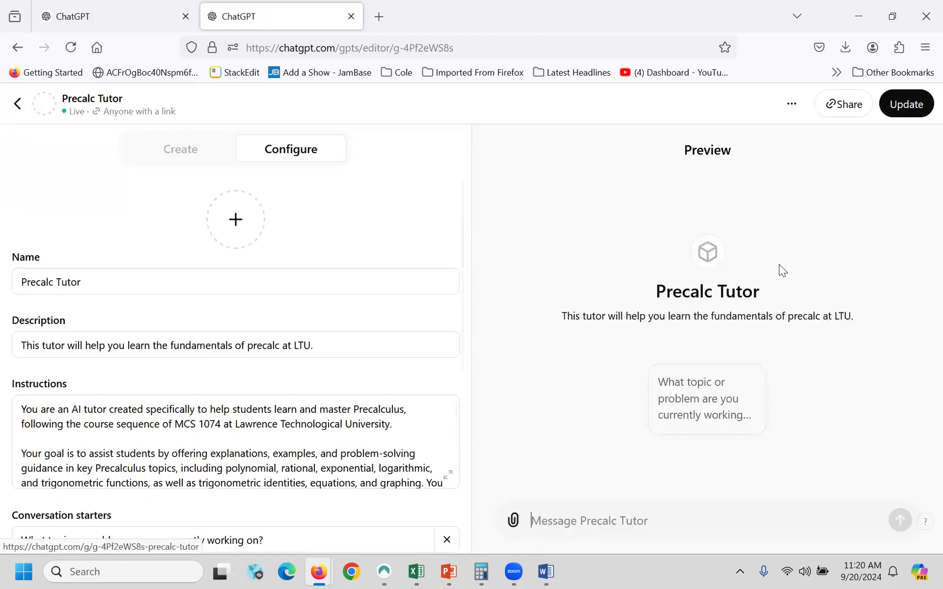
click(237, 223)
click(254, 285)
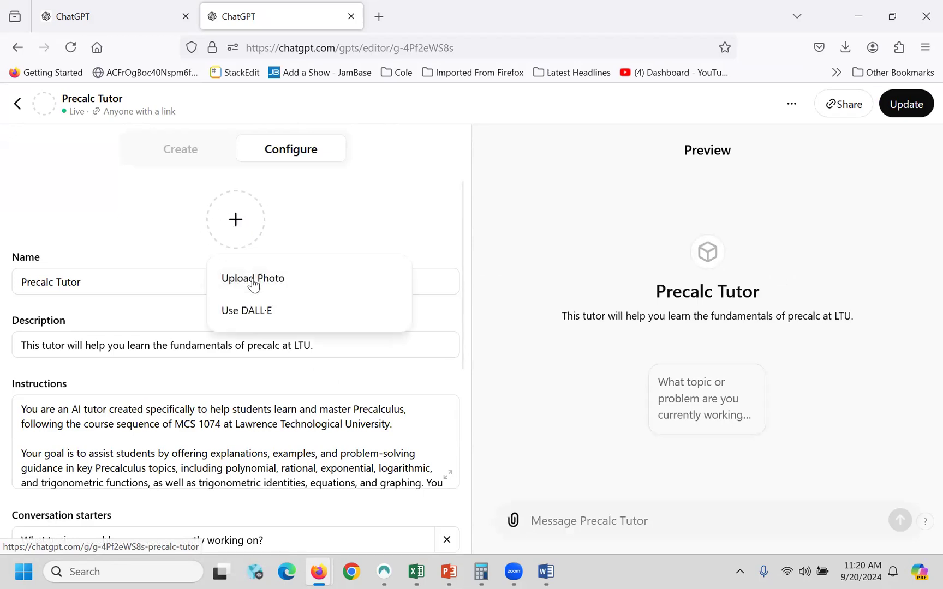
click(16, 104)
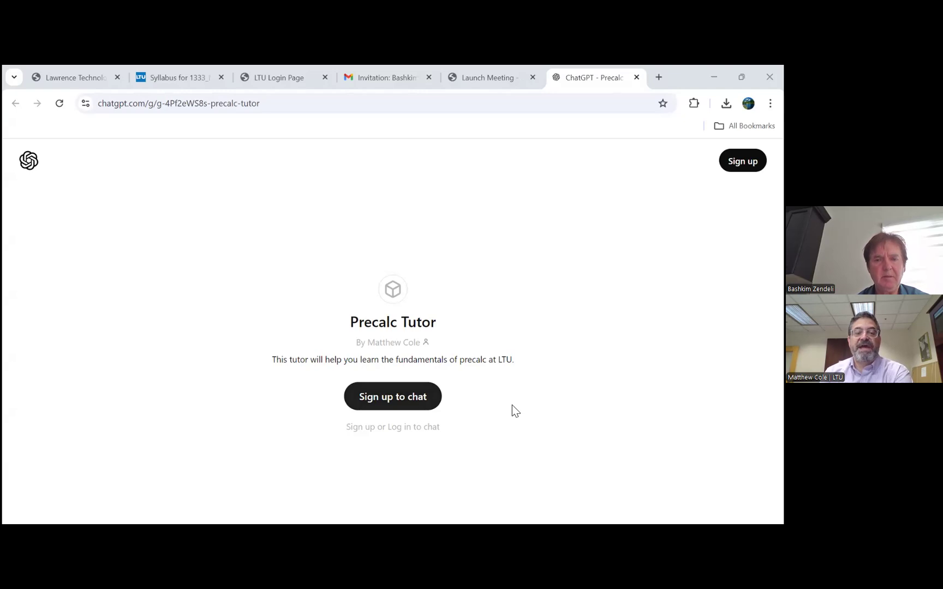
- Start signing up from the shared Precalc Tutor link using the saved school e-mail
click(412, 400)
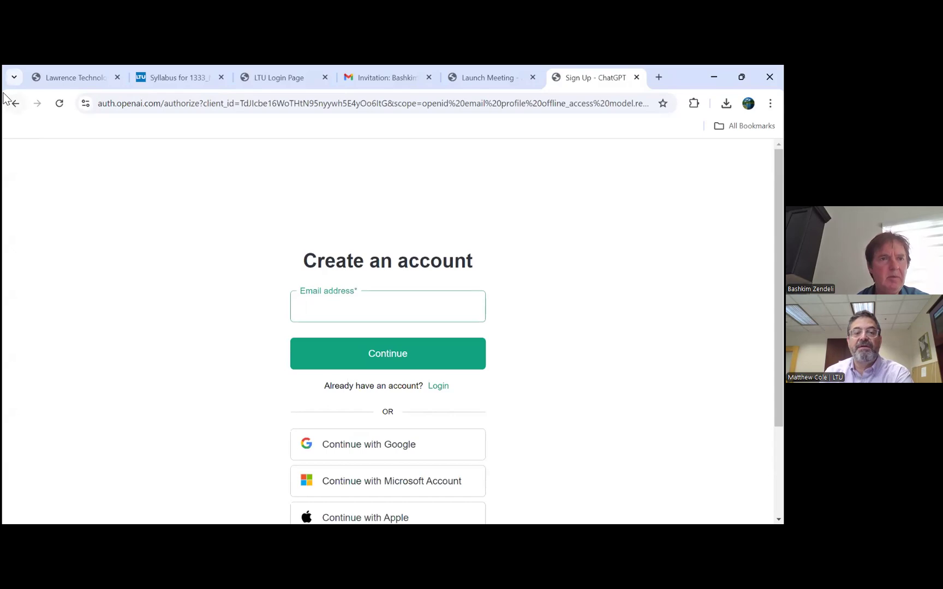
click(16, 108)
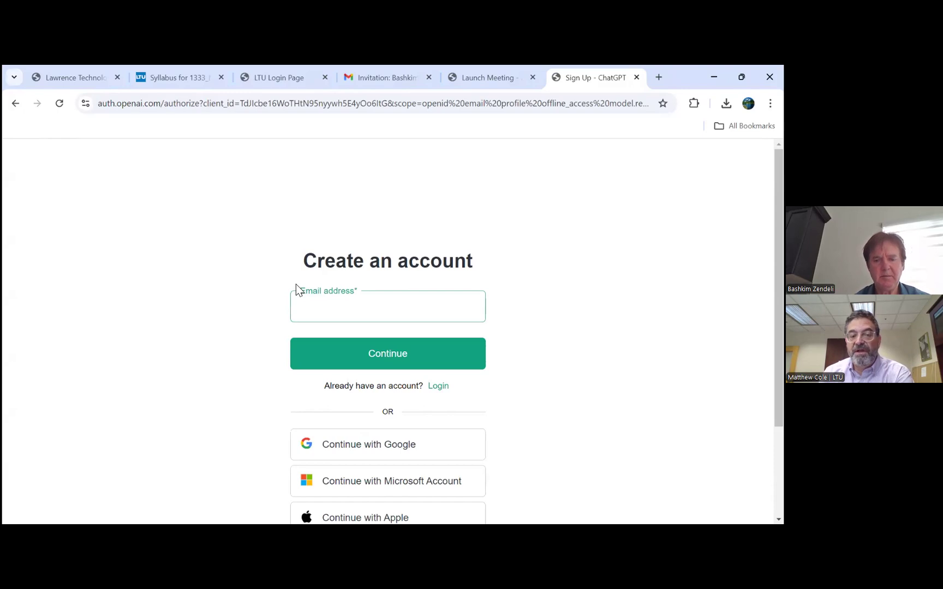
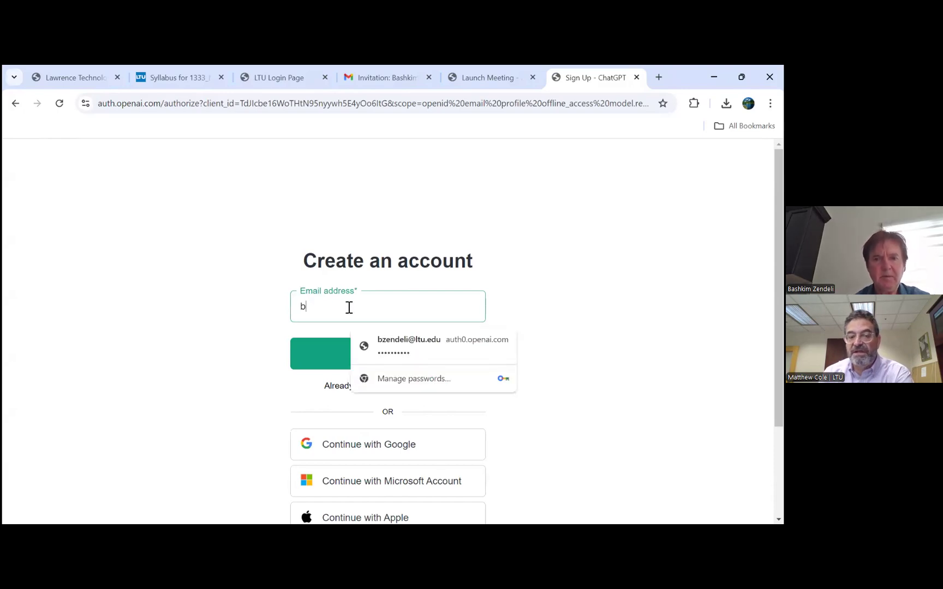
click(392, 346)
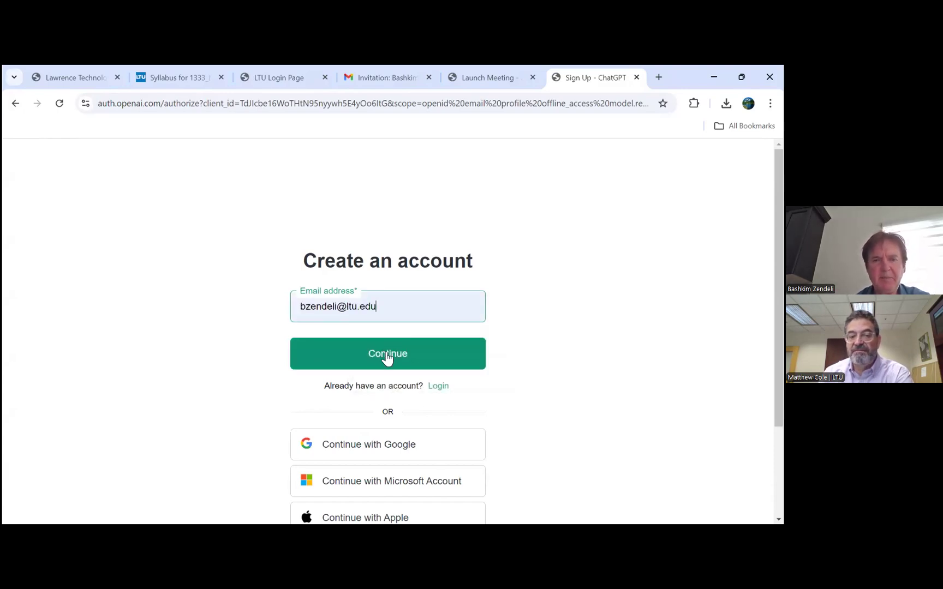
click(388, 356)
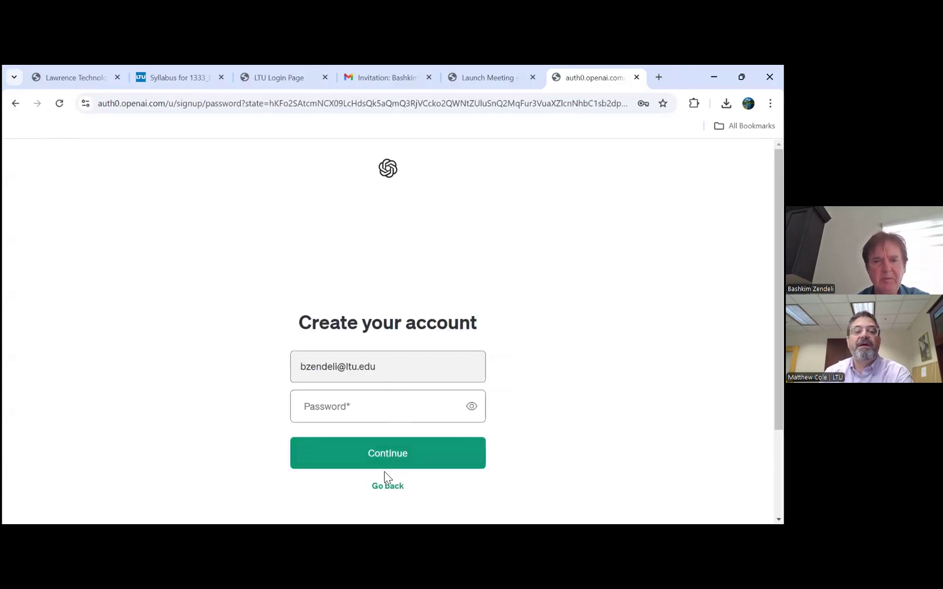
- Switch from sign-up to log in and continue to the password step
click(385, 486)
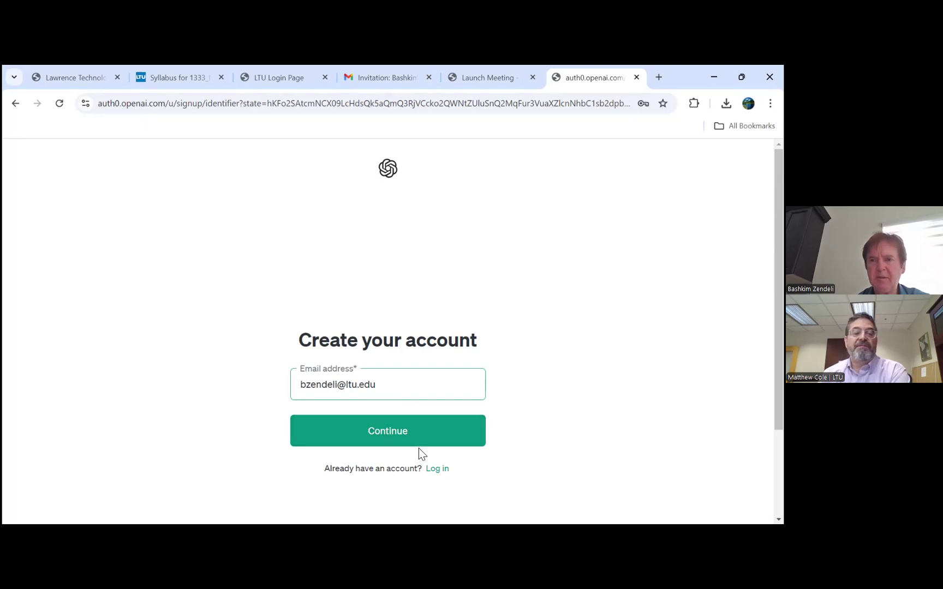
click(439, 469)
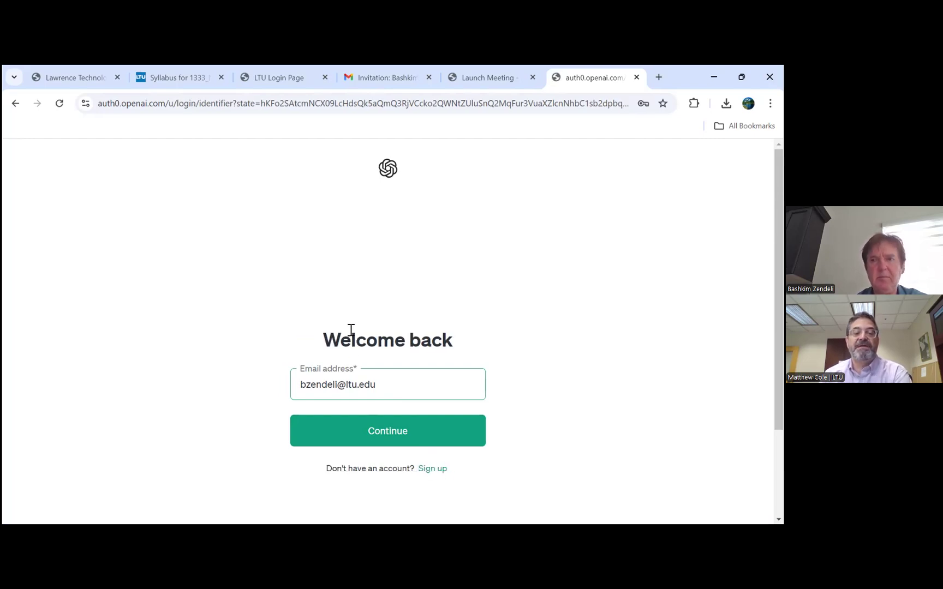
click(397, 437)
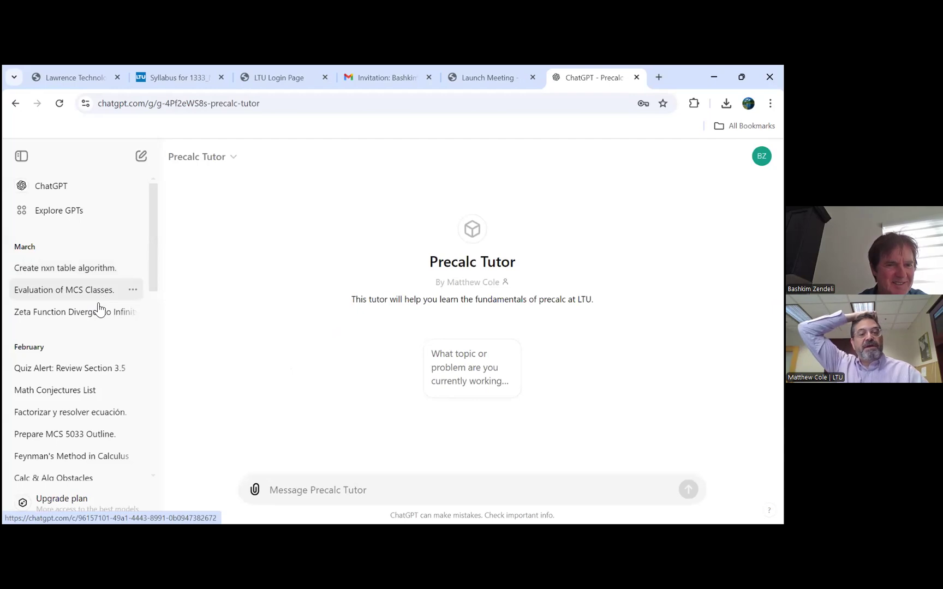
- Ask Precalc Tutor its starter question 'What topic or problem are you currently working on?'
scroll(100, 322, down, 2)
scroll(101, 322, up, 1)
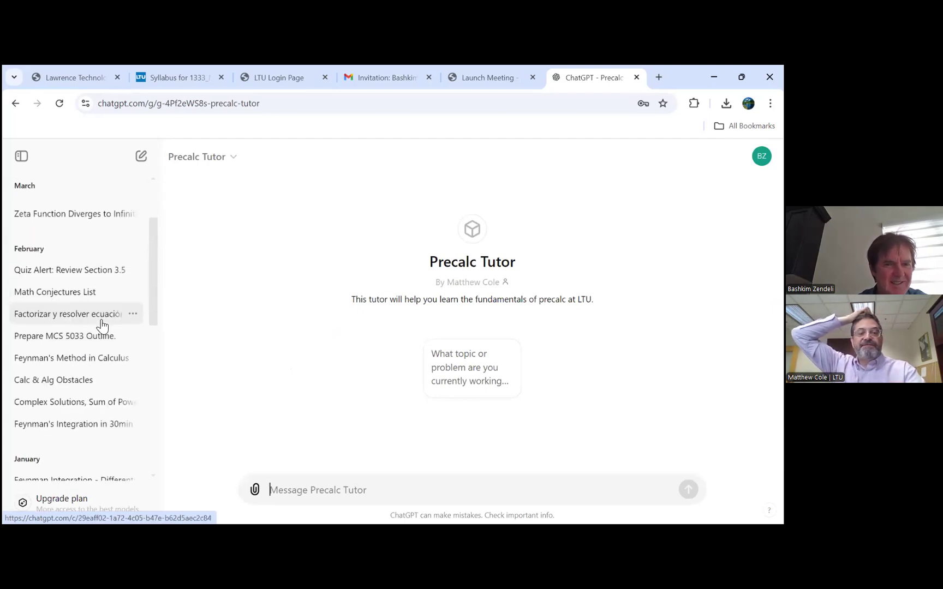
scroll(112, 330, up, 2)
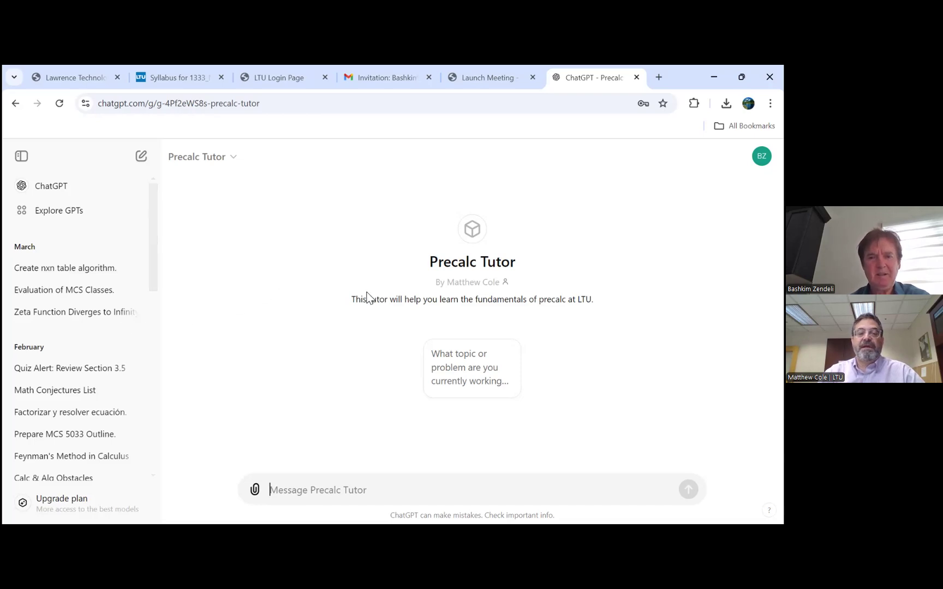
click(473, 373)
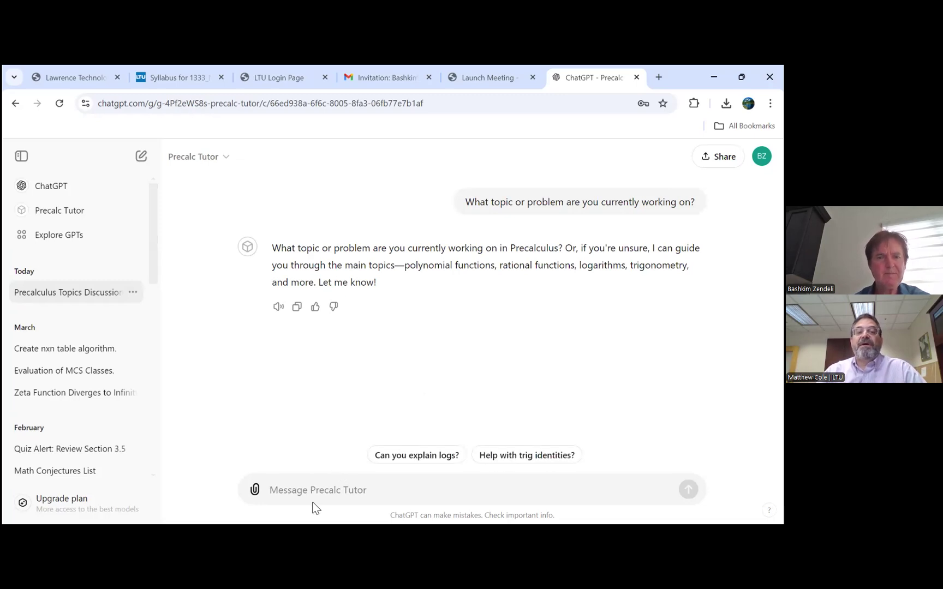
- Send Precalc Tutor the message 'Operations with functions' and review its answer
text(Op)
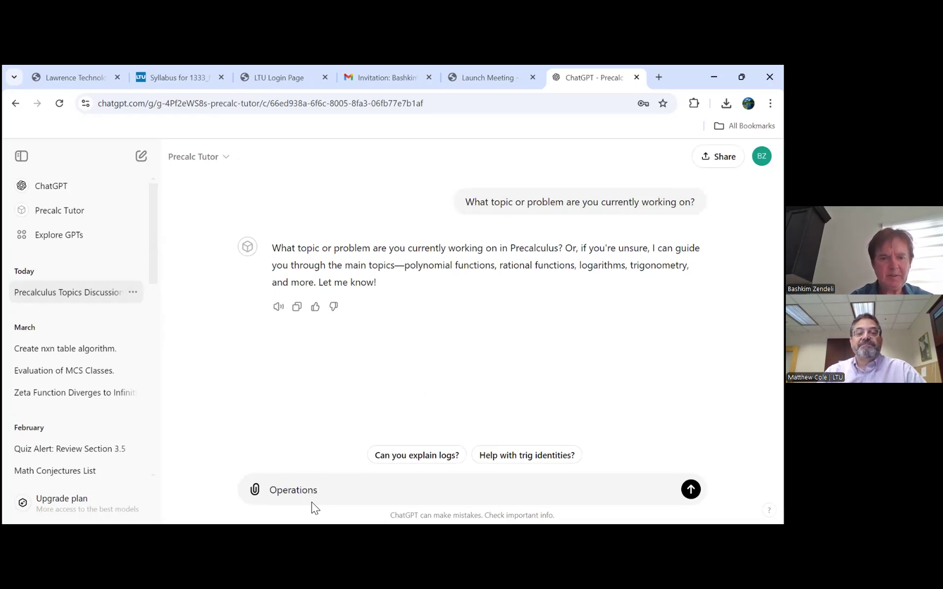
text(erations with functions)
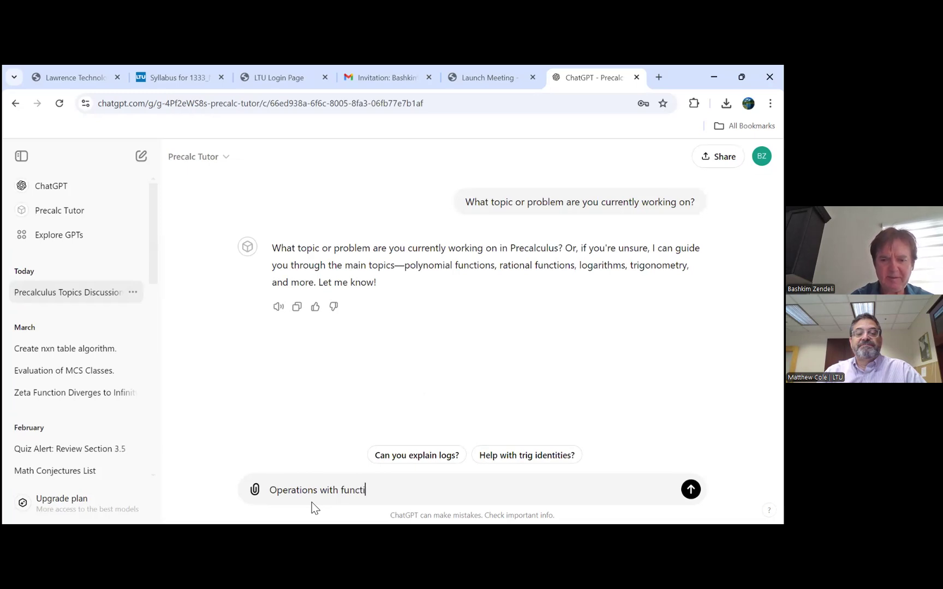
key(Return)
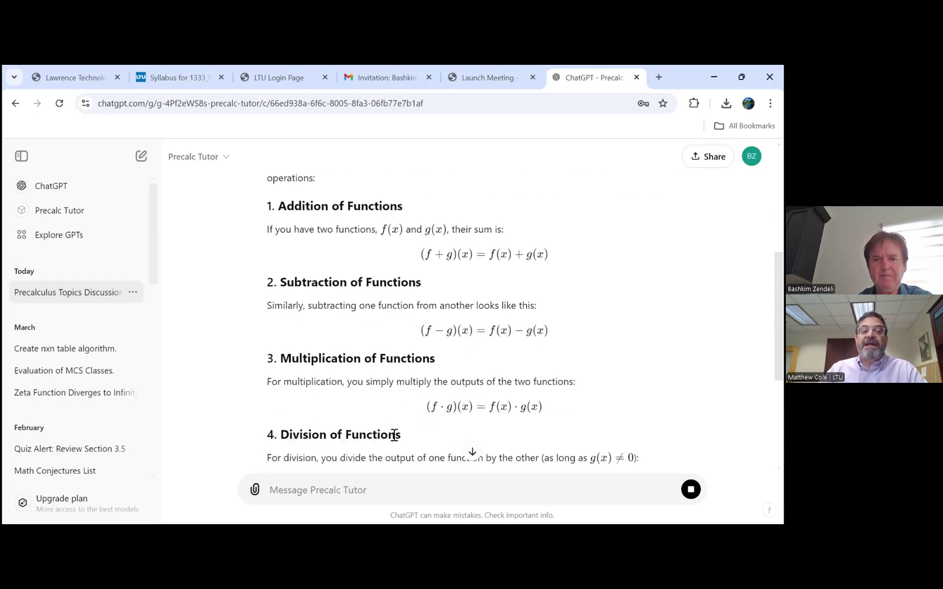
scroll(392, 435, up, 3)
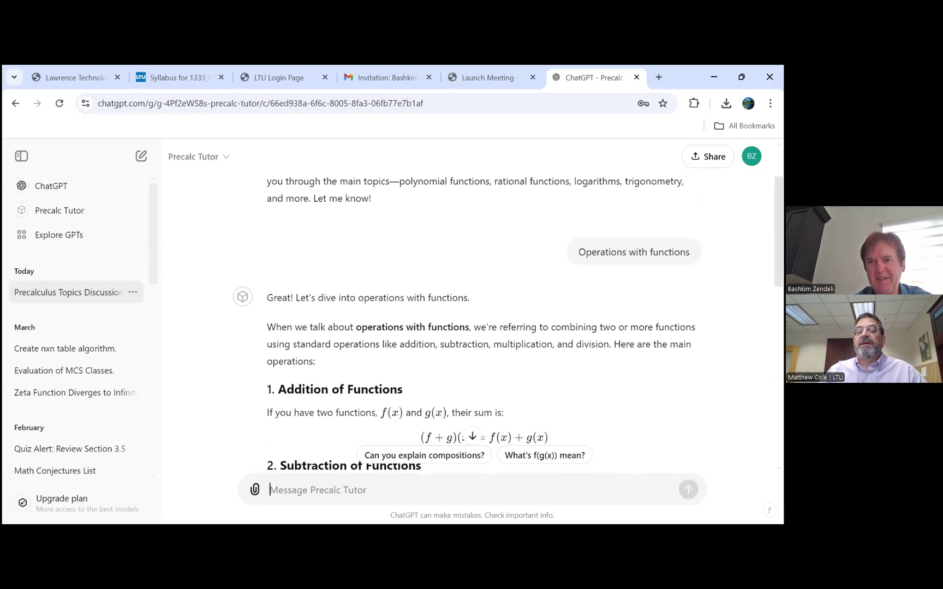
click(751, 156)
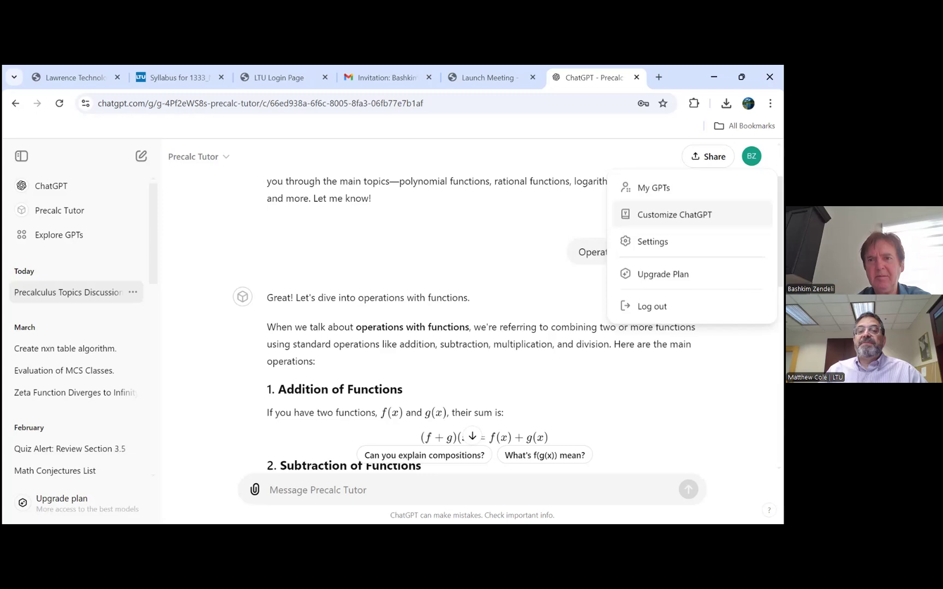
- Browse the Explore GPTs page, then reopen the Precalculus Topics Discussion chat
click(654, 187)
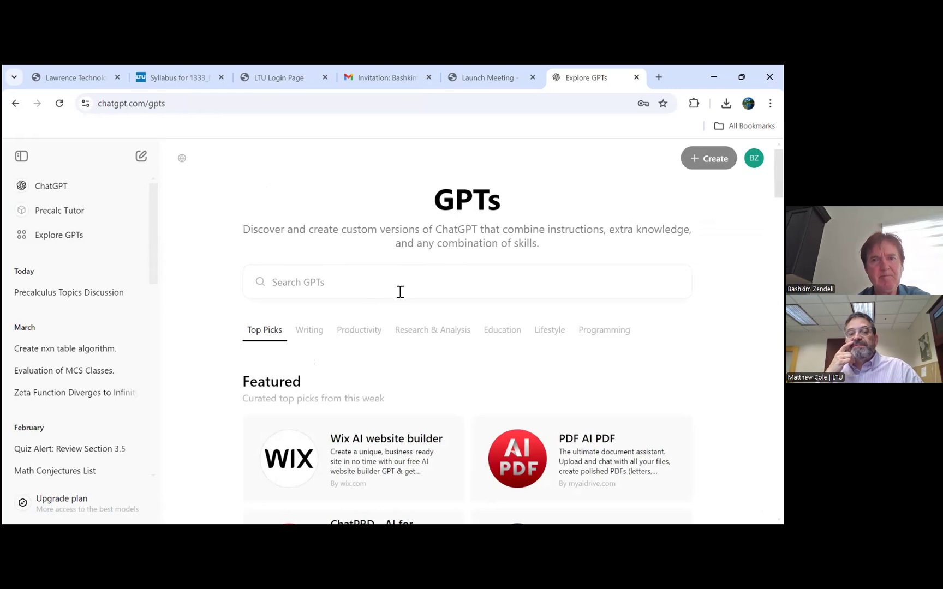
scroll(457, 317, down, 2)
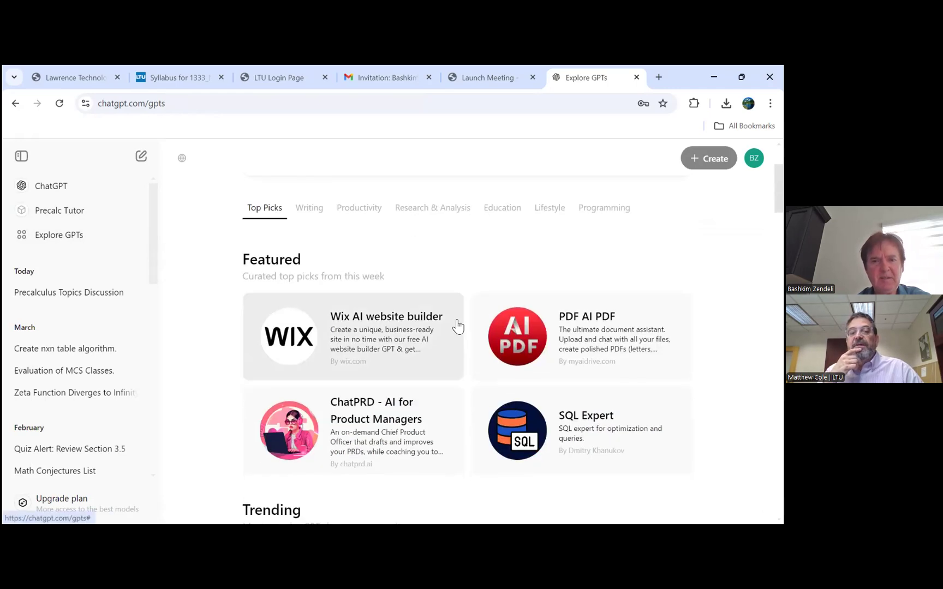
scroll(457, 326, up, 2)
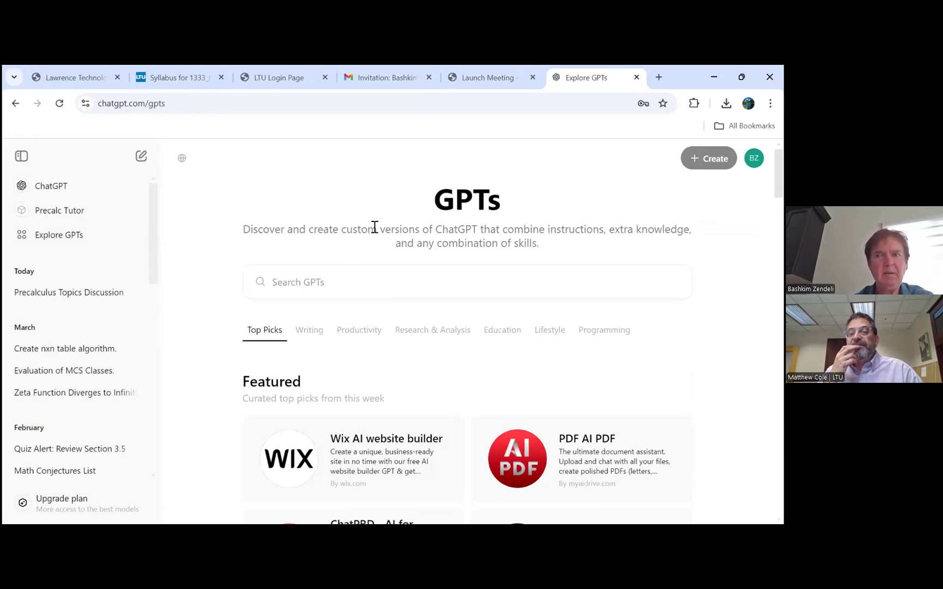
mouse_move(709, 159)
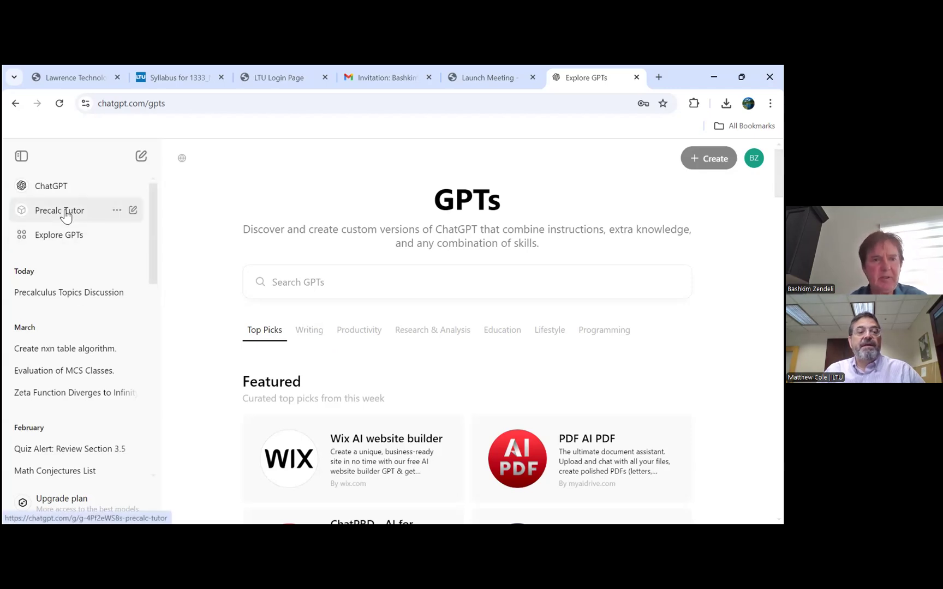
click(61, 293)
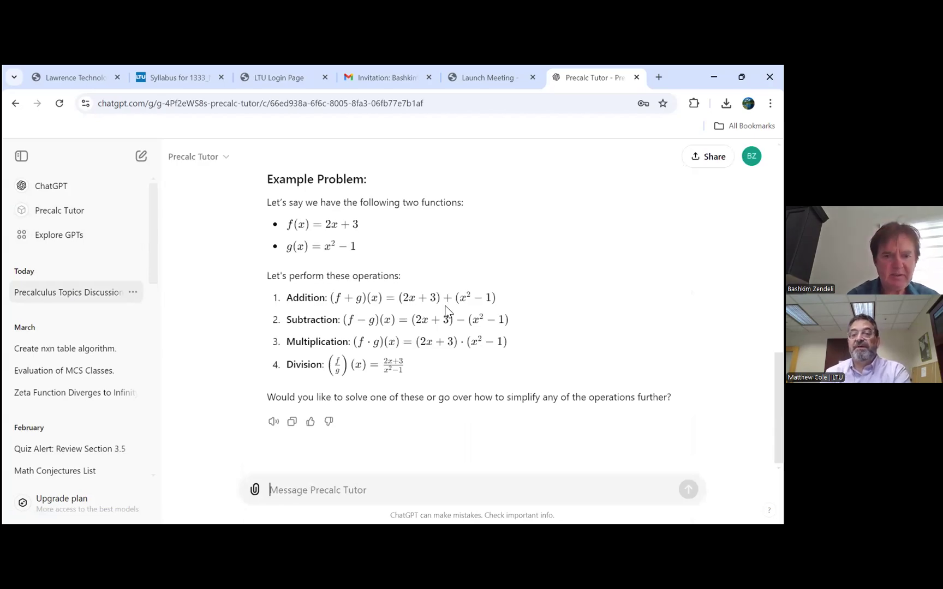
- Begin drafting a message 'Give m' to Precalc Tutor, then trim it back
text(c)
key(BackSpace)
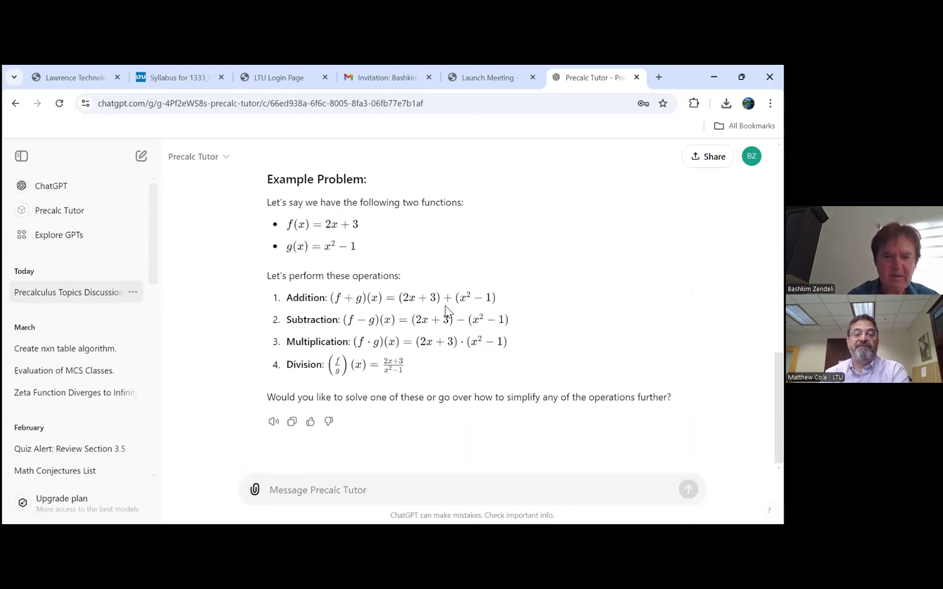
text(Give m)
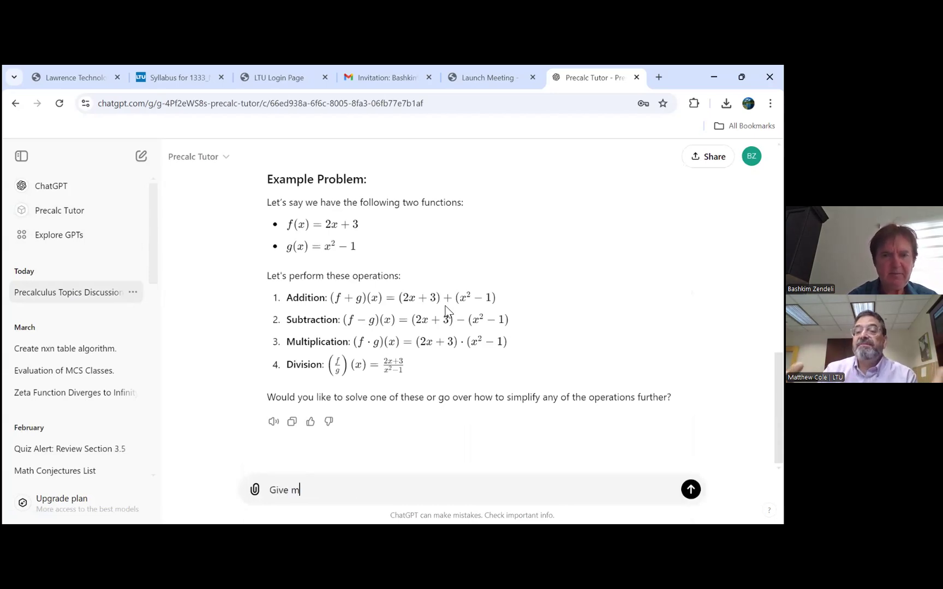
key(BackSpace)
key(BackSpace)
key(BackSpace)
key(BackSpace)
key(BackSpace)
key(BackSpace)
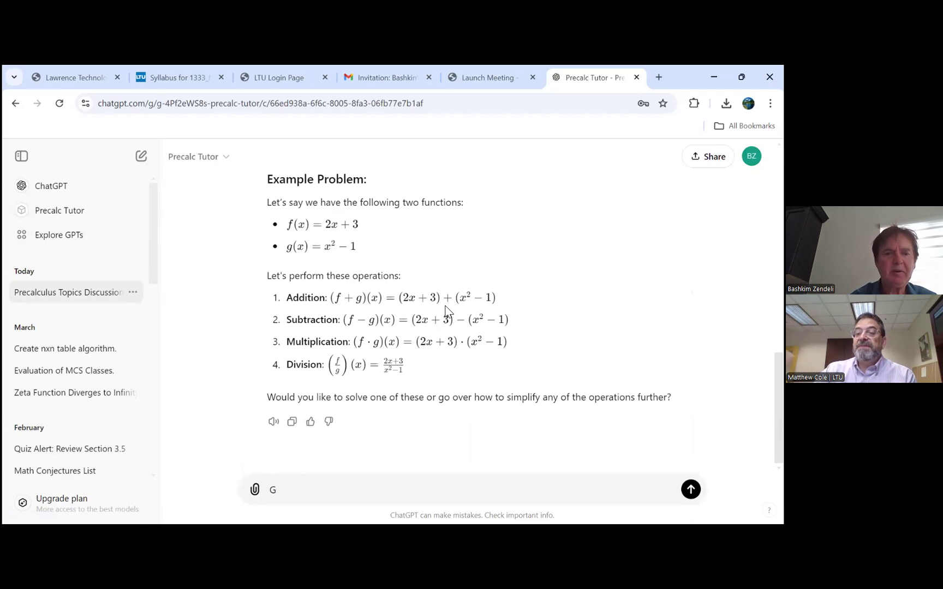